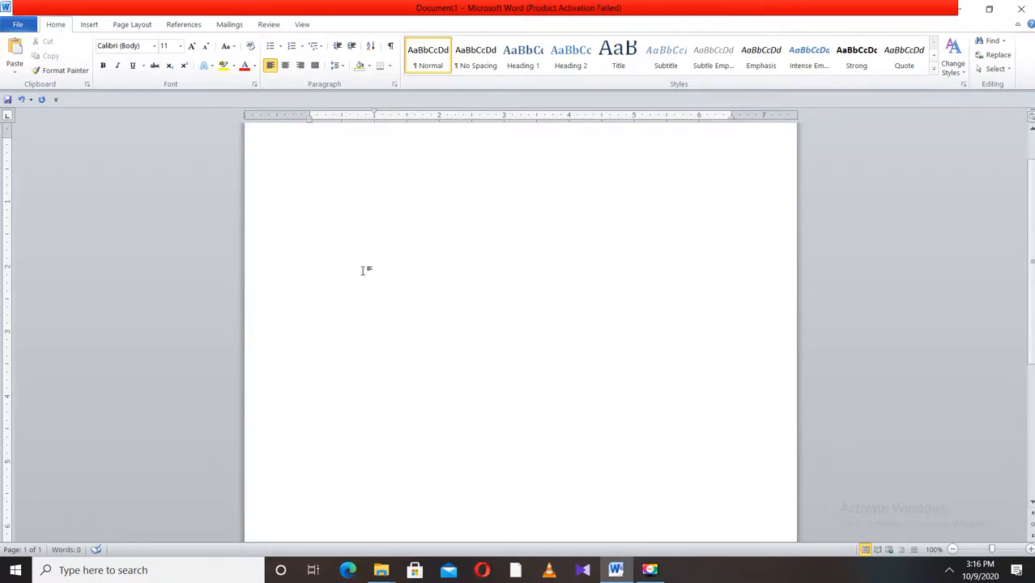
- Set the document's paper size to A4 in Page Setup
click(132, 25)
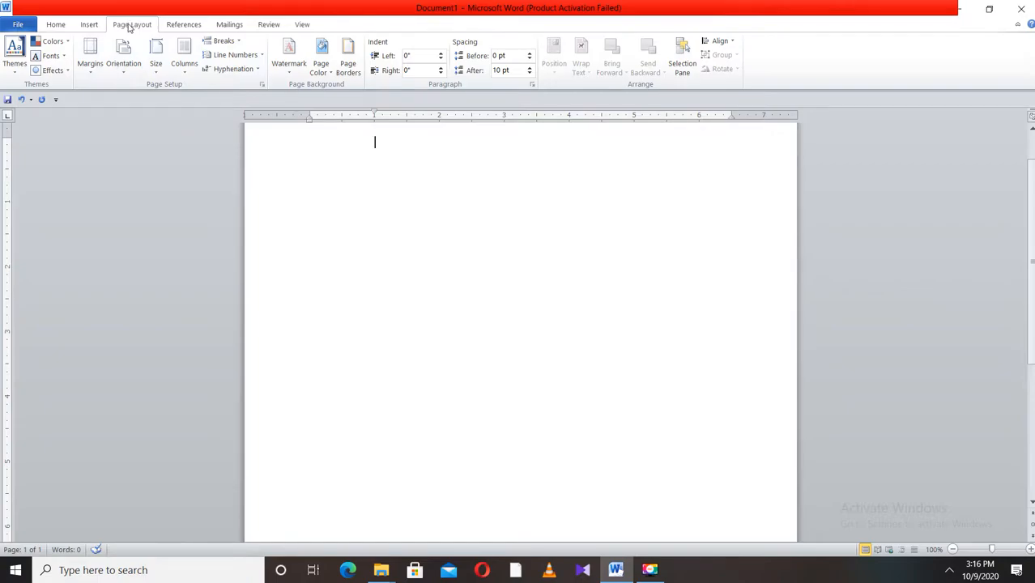
click(264, 87)
drag(522, 100, 709, 148)
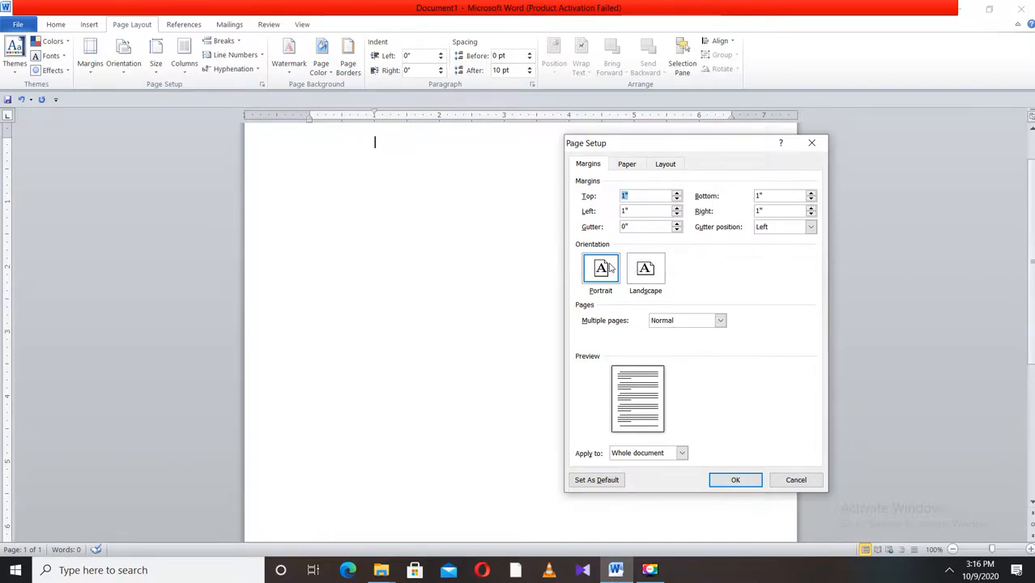
click(627, 164)
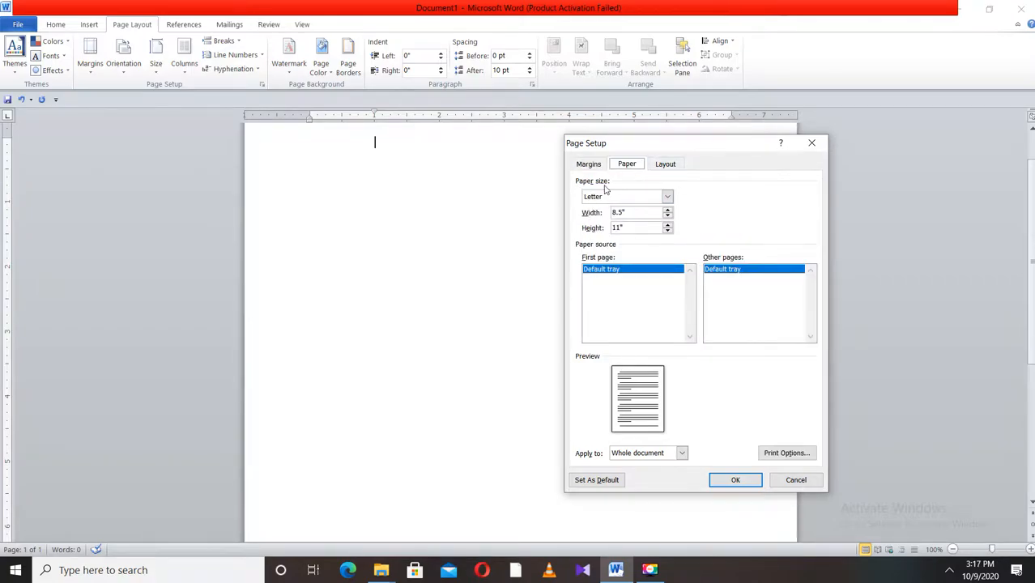
click(649, 571)
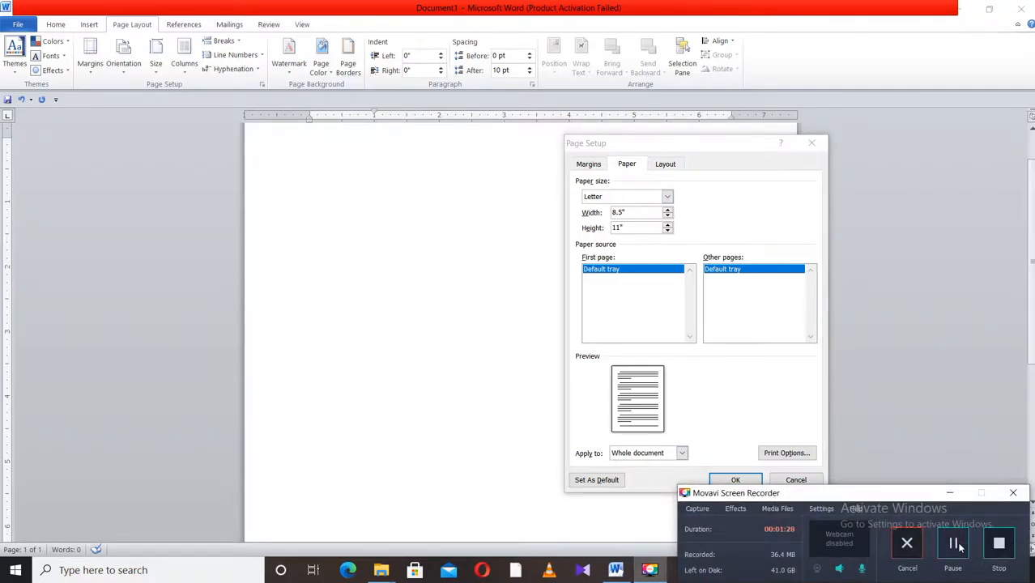
click(948, 493)
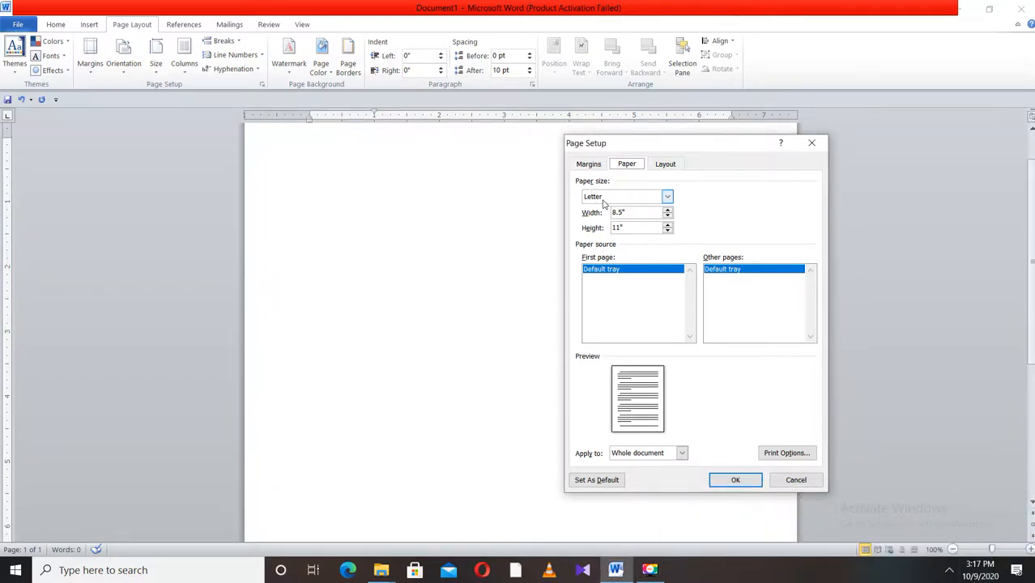
click(667, 198)
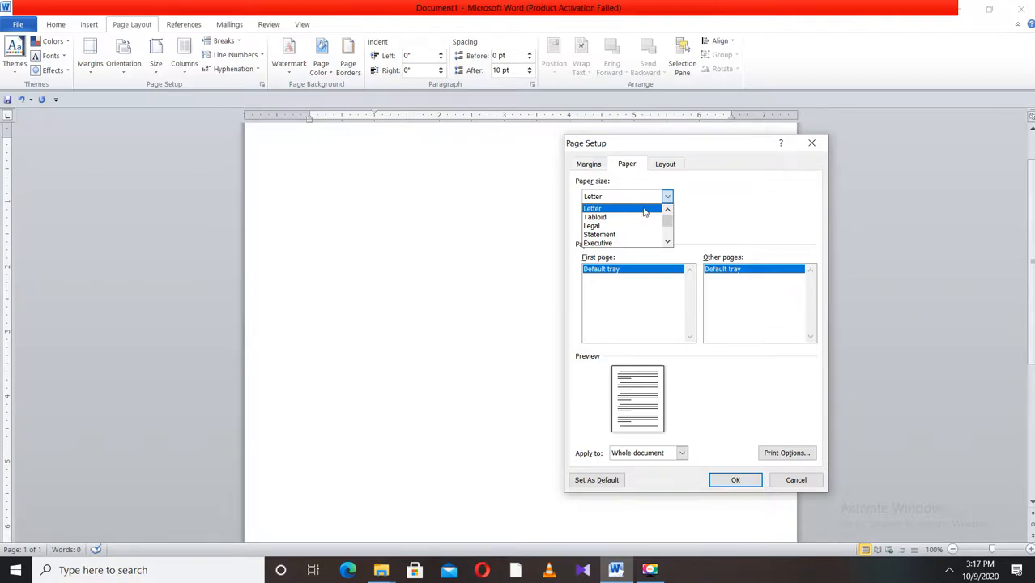
scroll(601, 221, down, 1)
scroll(601, 220, down, 1)
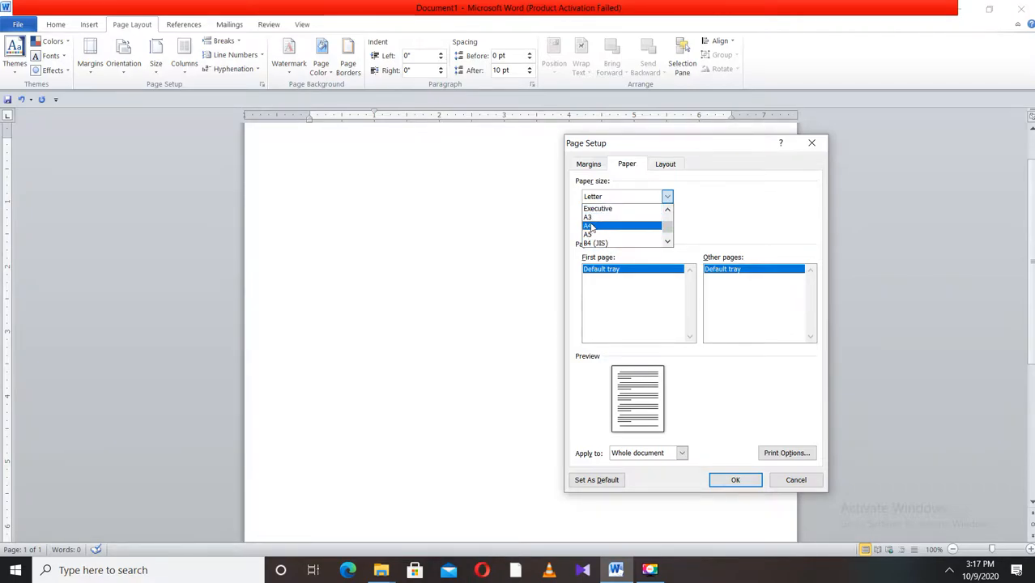
click(589, 226)
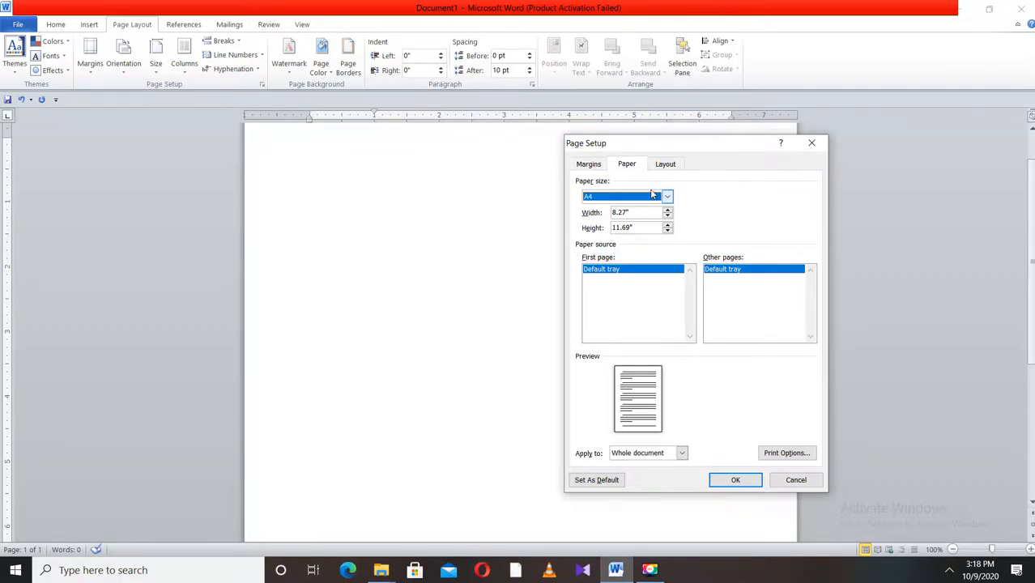
- Keep multiple pages as Normal, apply the page setup to the whole document, and confirm it
click(666, 166)
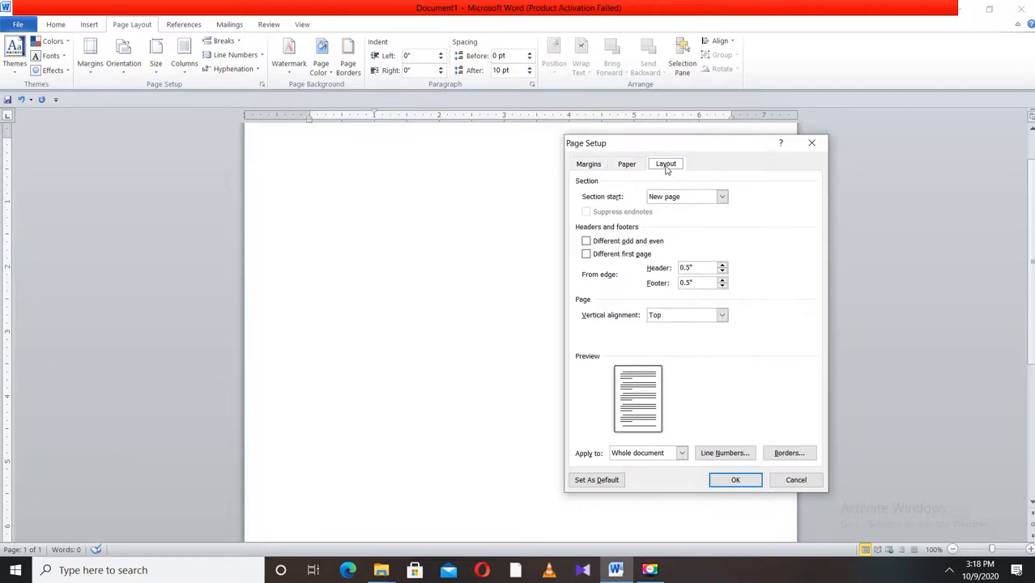
click(590, 167)
click(626, 166)
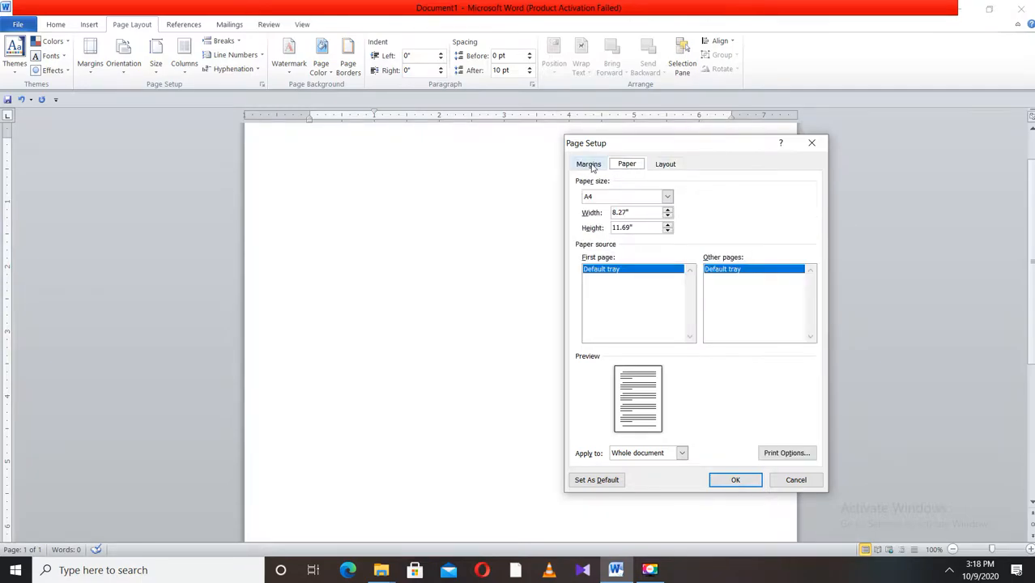
click(590, 166)
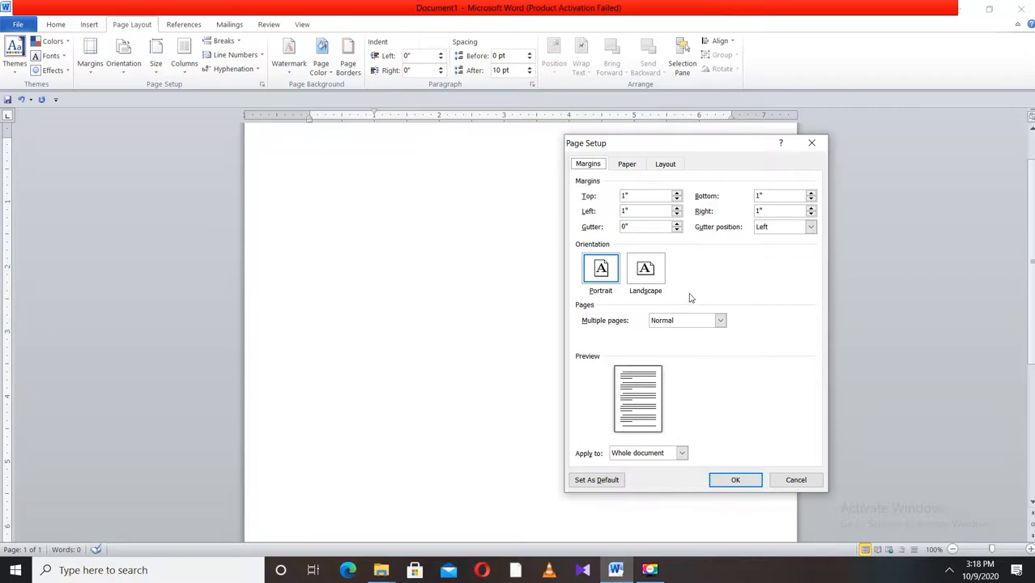
click(720, 322)
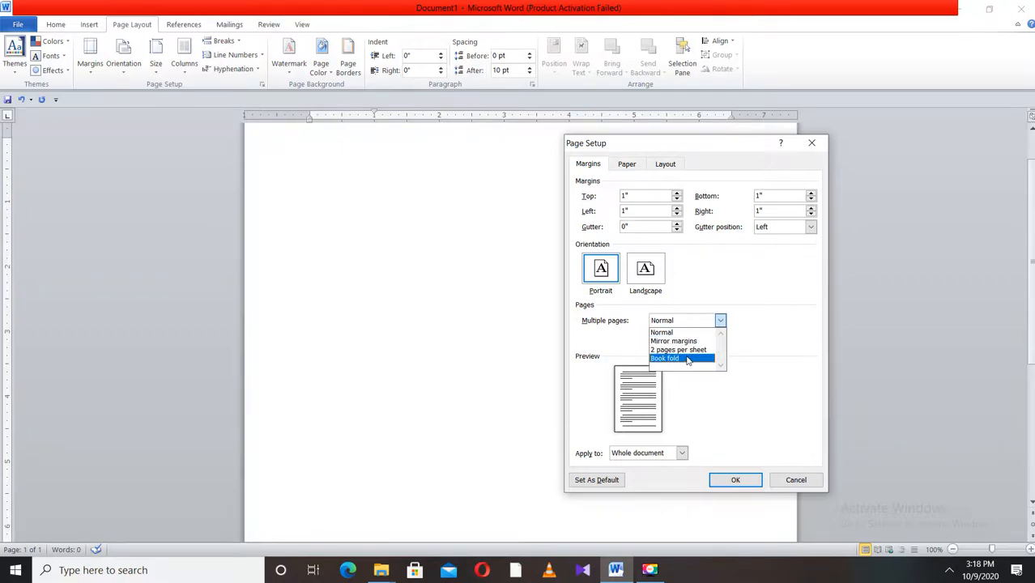
click(675, 334)
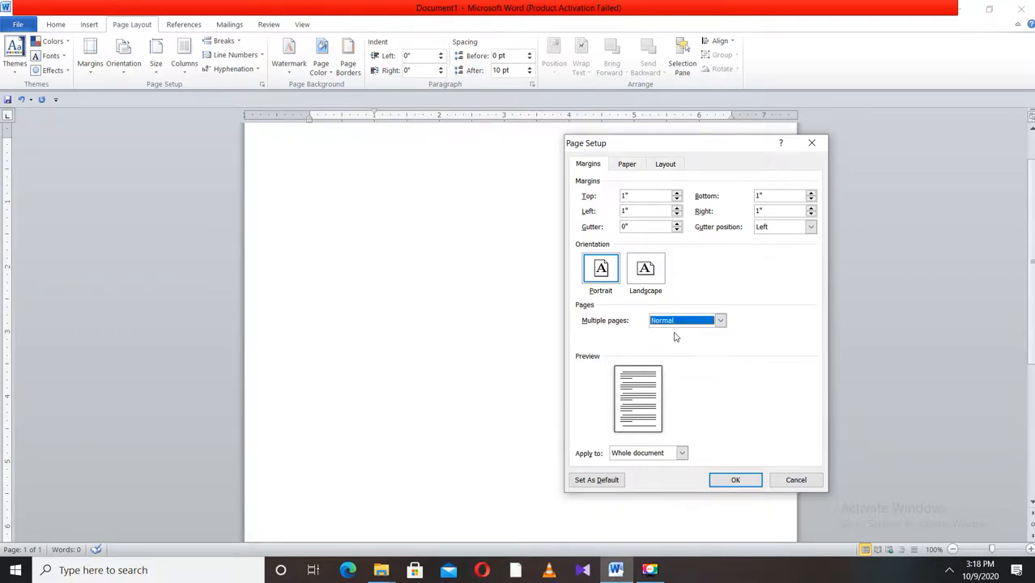
click(682, 453)
click(665, 466)
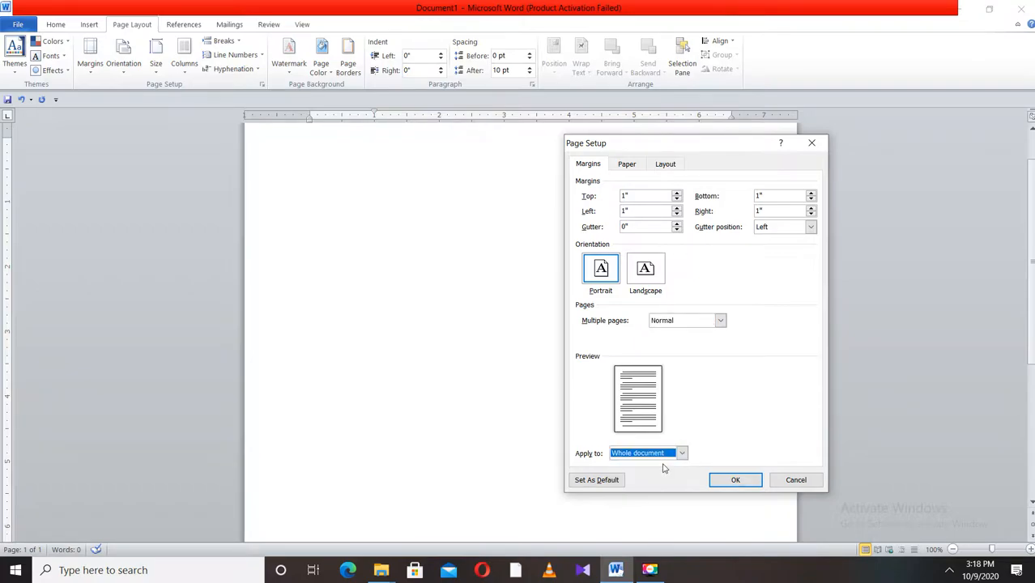
click(737, 480)
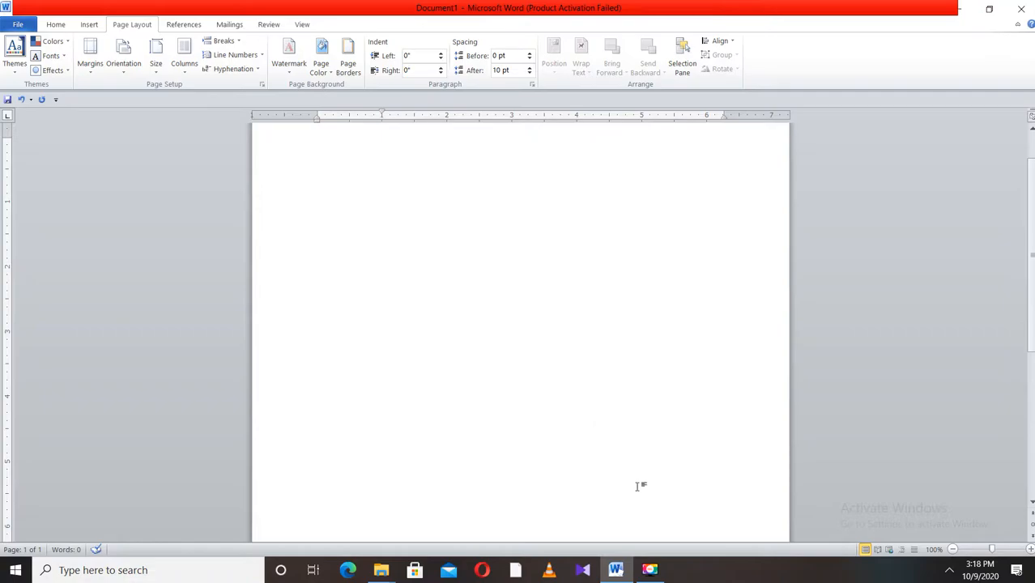
click(658, 572)
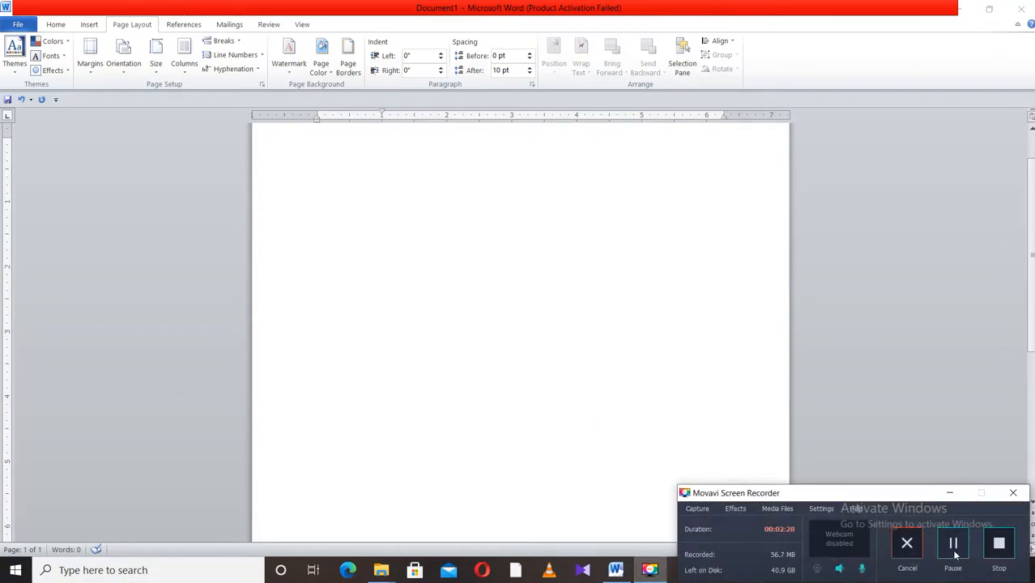
click(949, 494)
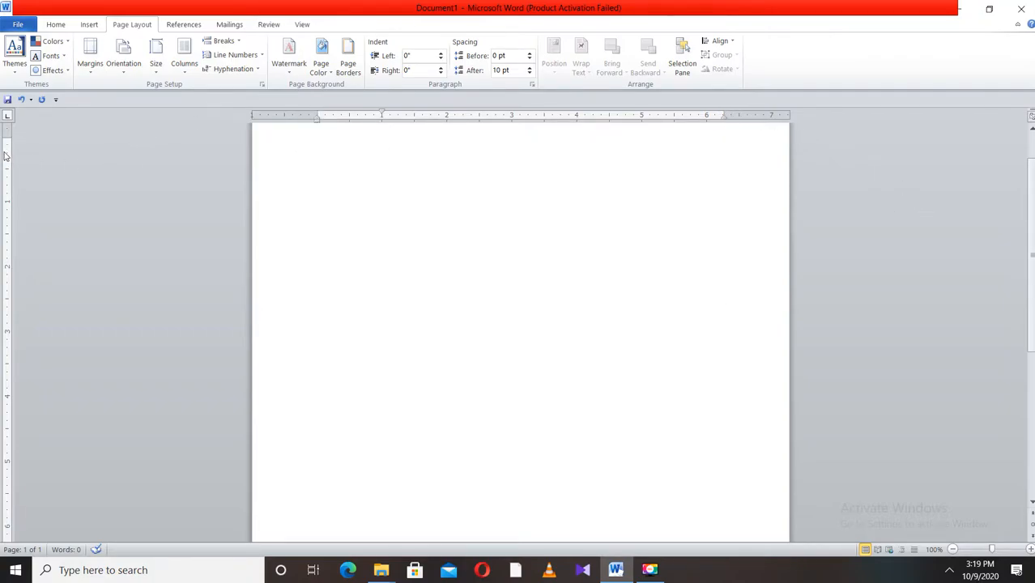
key(ctrl+a)
scroll(365, 205, up, 2)
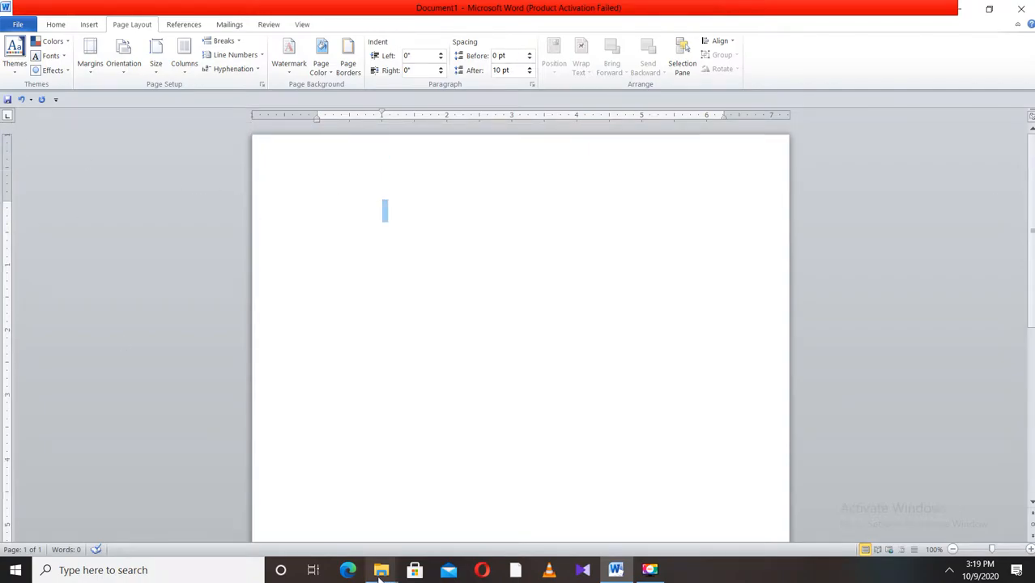
scroll(385, 468, down, 10)
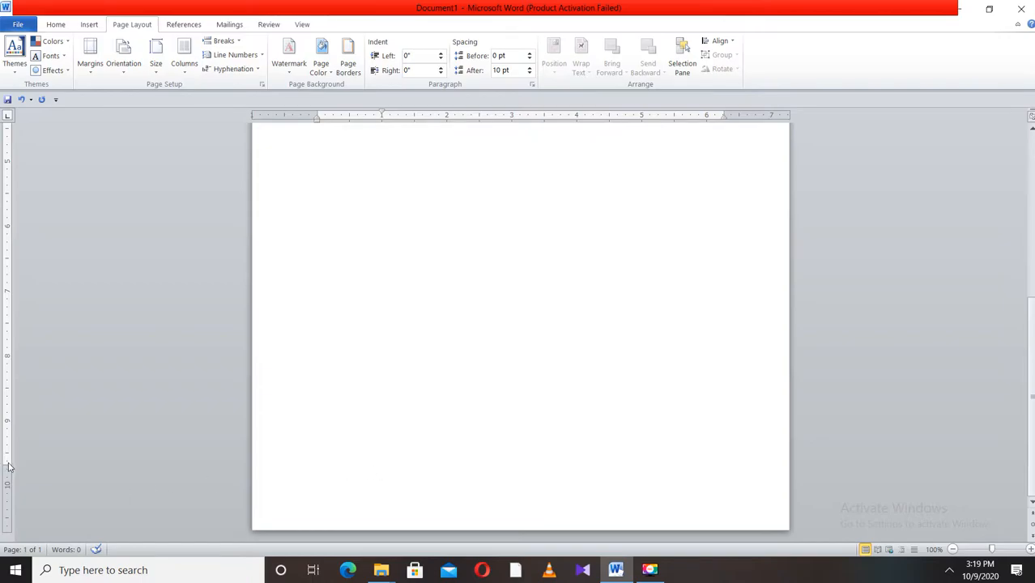
scroll(552, 379, up, 8)
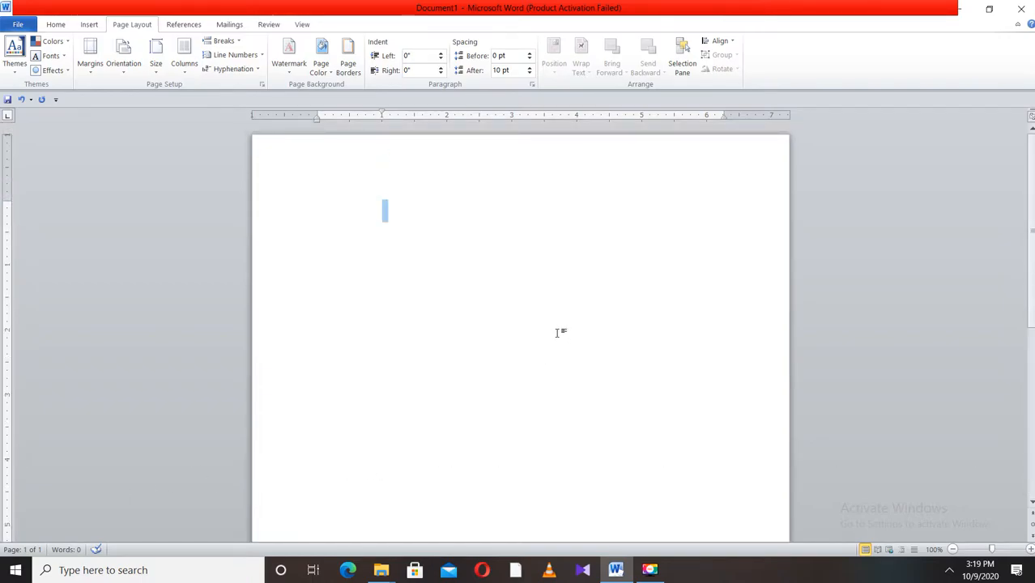
- Copy the mouse-based shortcut steps from Word Help's Customize keyboard shortcuts article under Accessibility
click(56, 25)
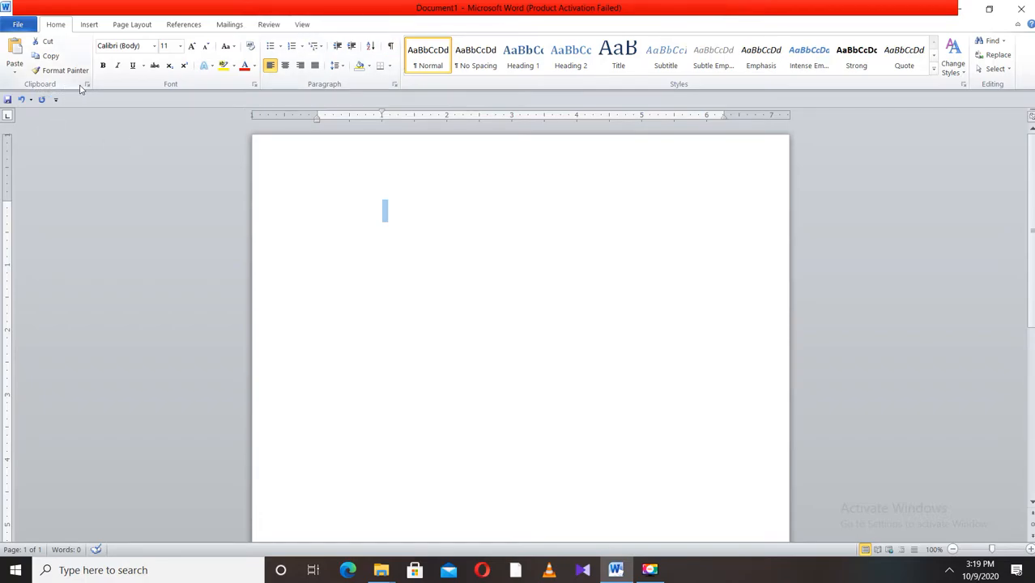
click(1030, 26)
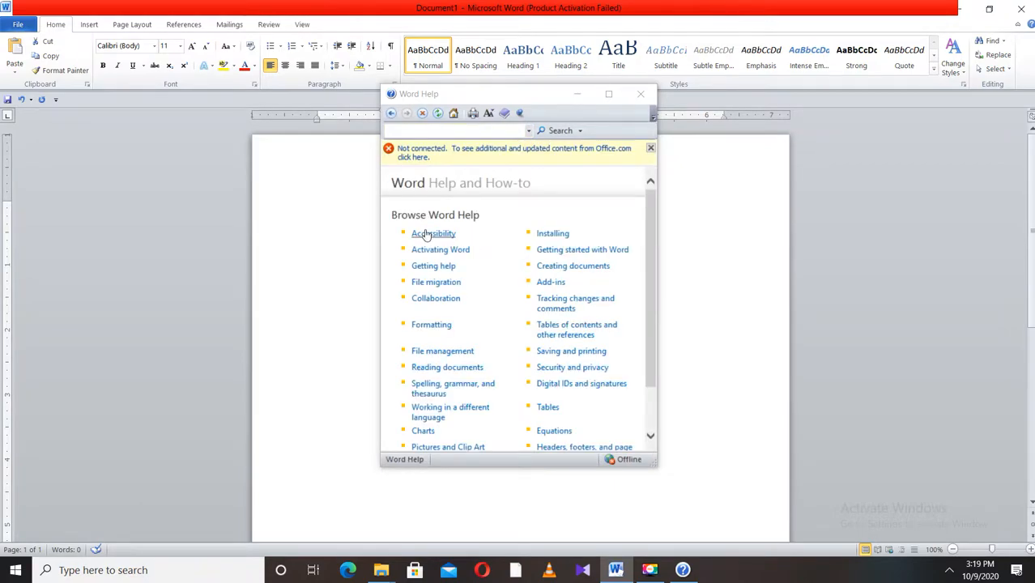
click(430, 236)
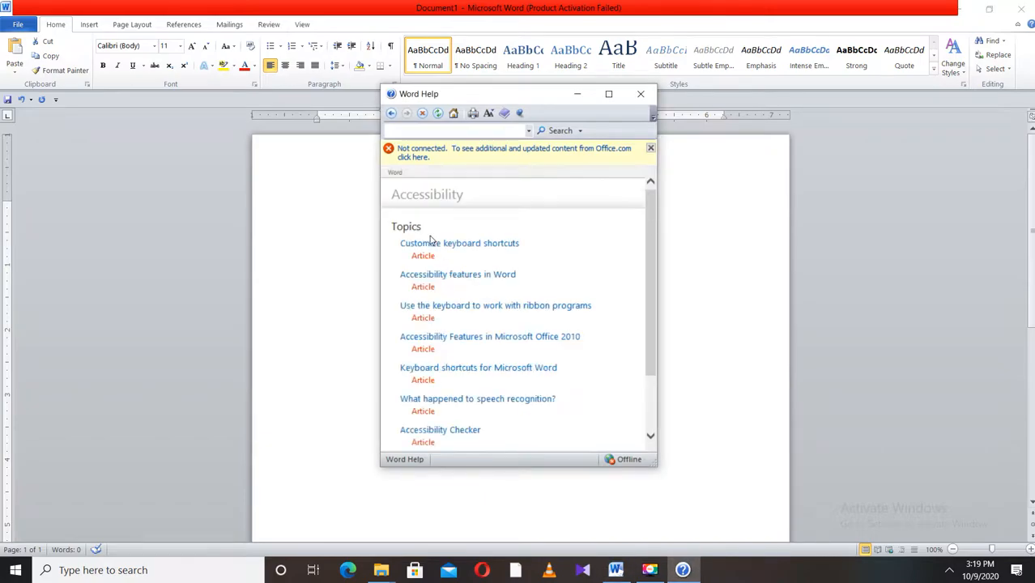
click(438, 244)
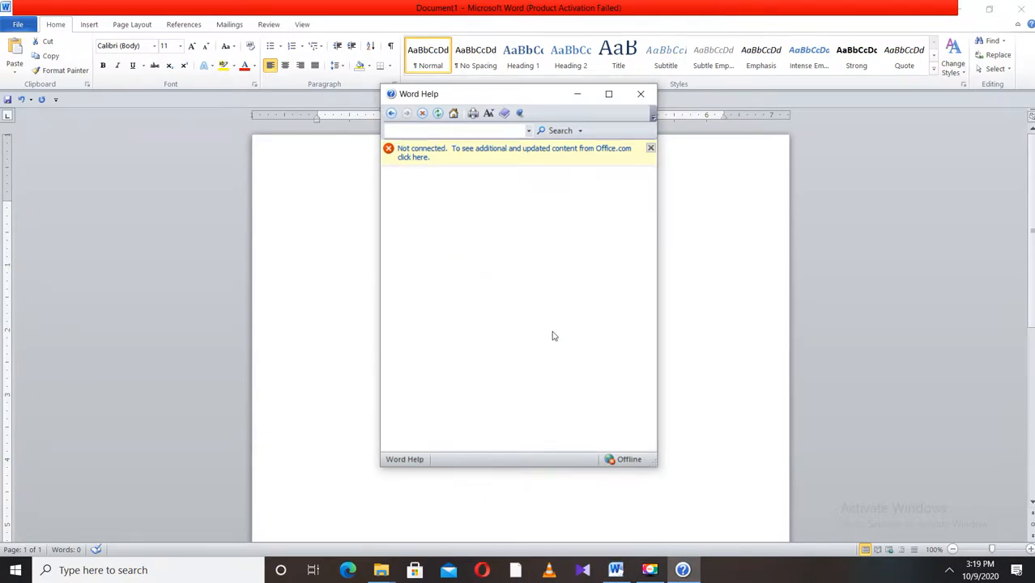
scroll(566, 336, down, 6)
scroll(566, 335, down, 10)
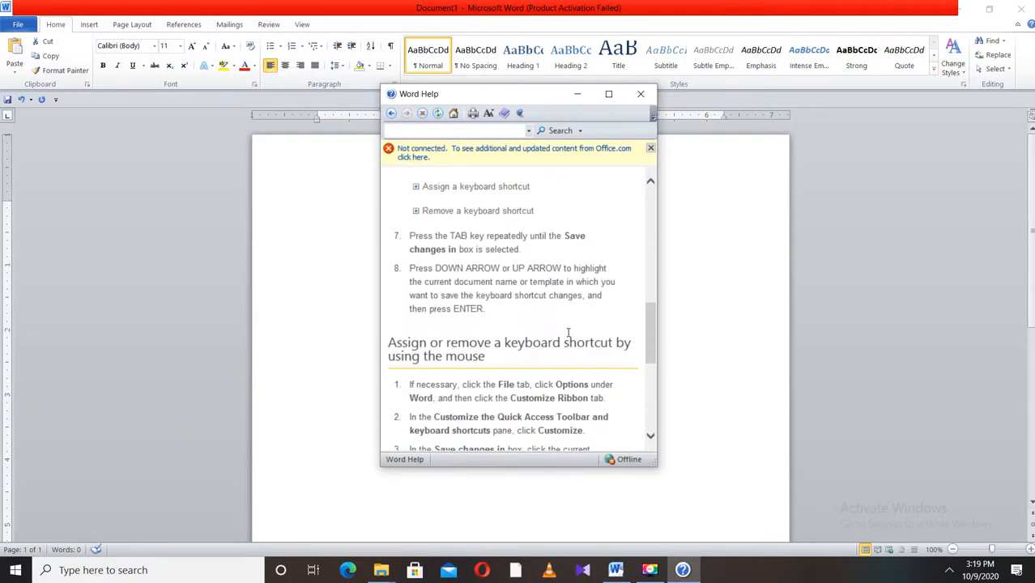
scroll(567, 332, up, 2)
scroll(566, 332, down, 5)
scroll(438, 363, up, 5)
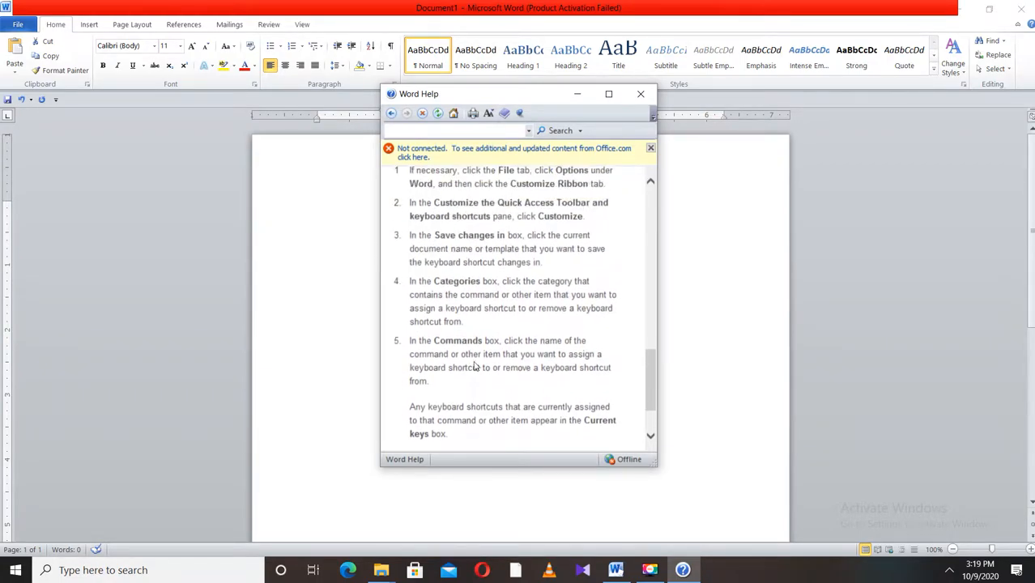
drag(411, 264, 482, 358)
key(ctrl+c)
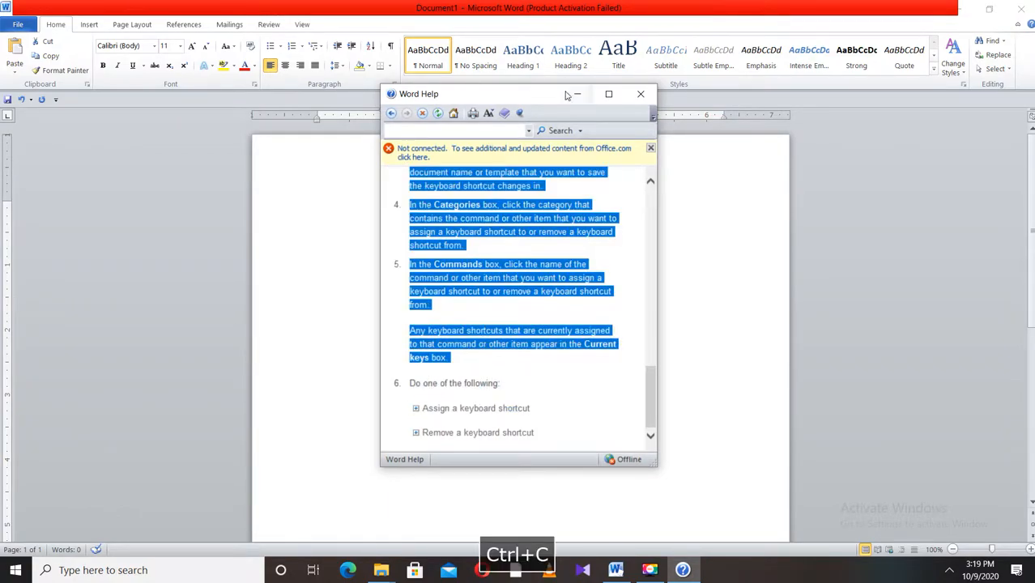
- Paste the copied steps into the document, keeping source formatting
click(372, 226)
click(385, 207)
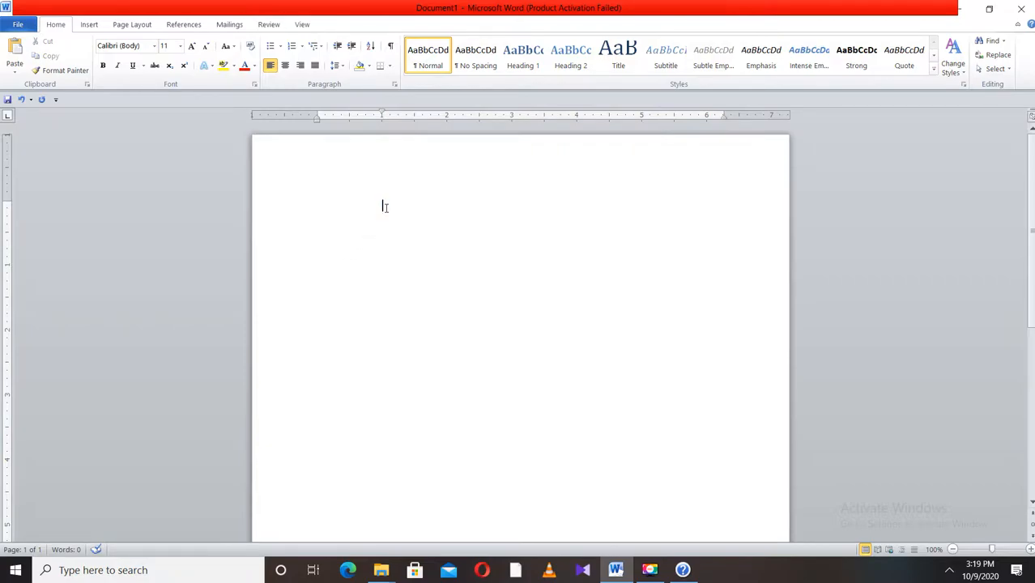
right_click(385, 205)
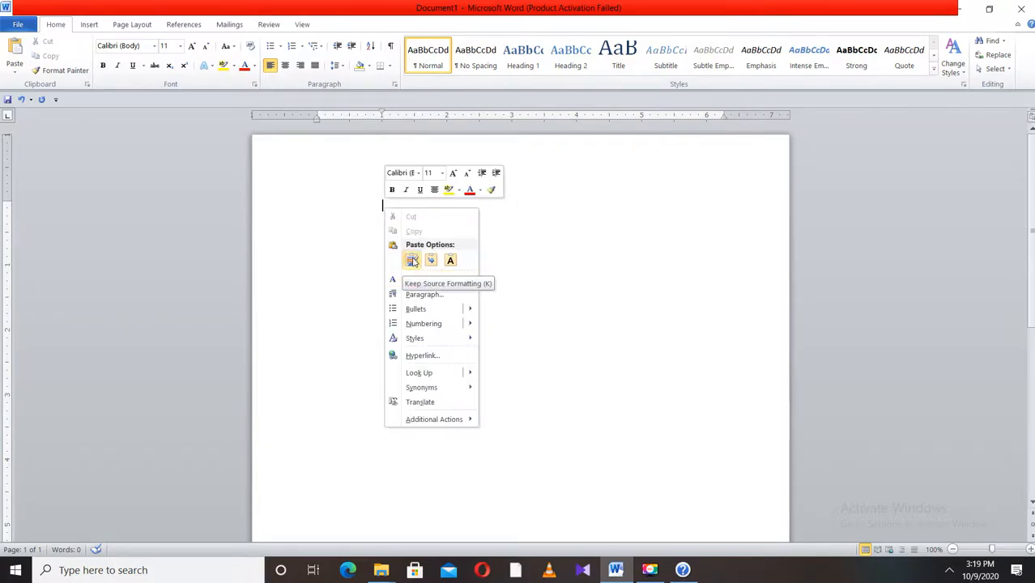
click(412, 260)
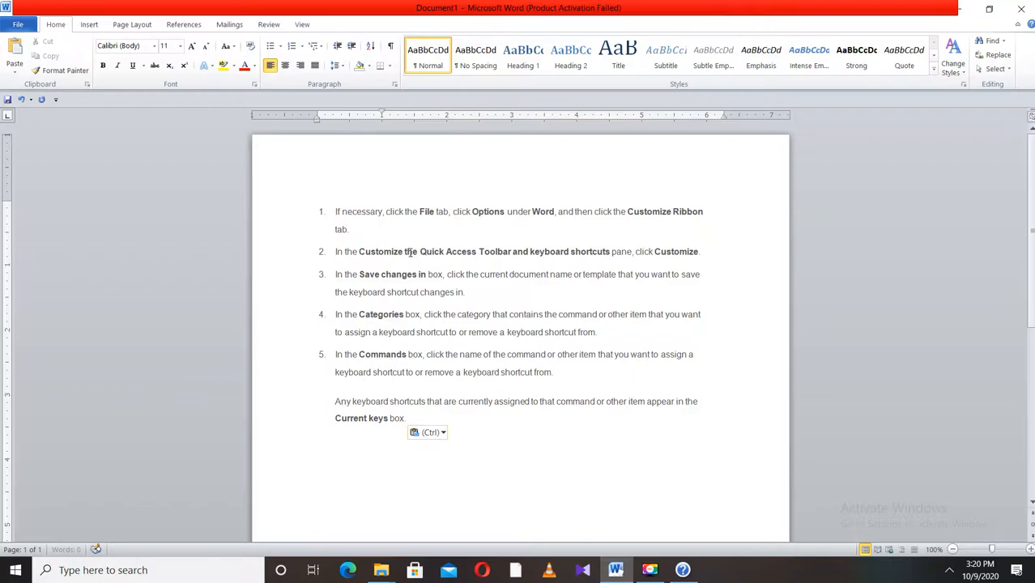
- Join the pasted numbered steps into one paragraph and remove its numbering
click(354, 229)
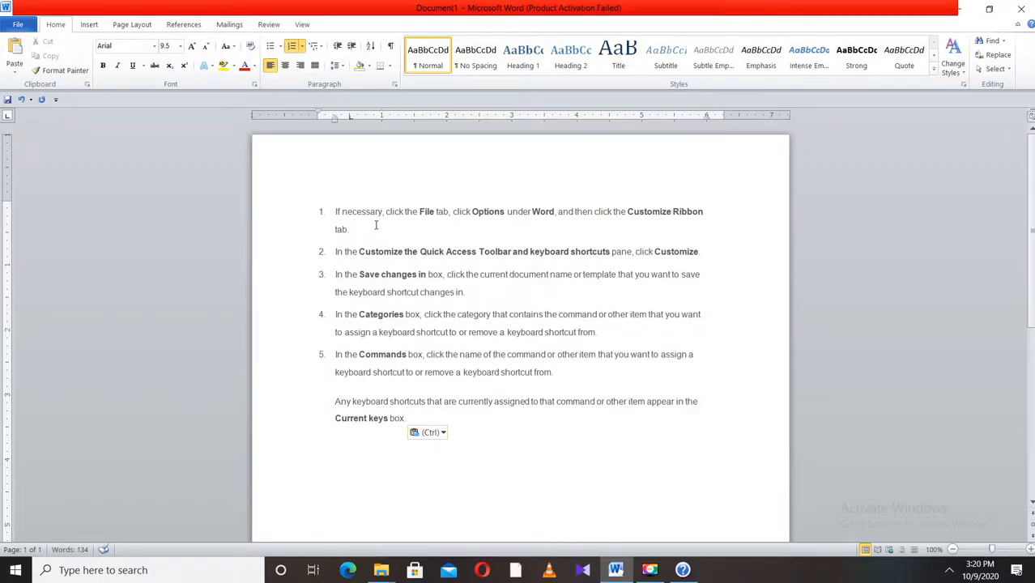
key(Delete)
key(Delete)
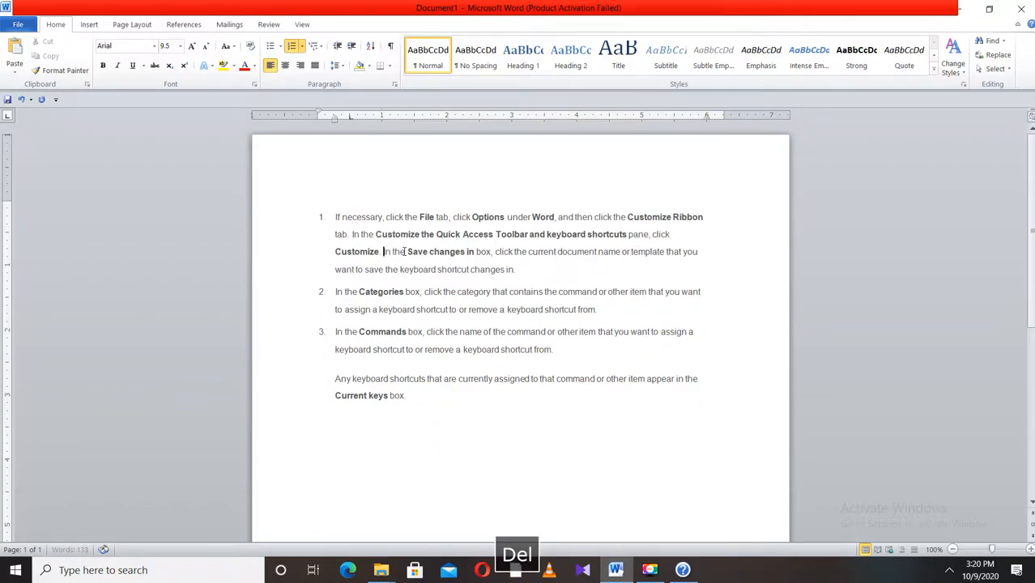
key(Delete)
click(485, 304)
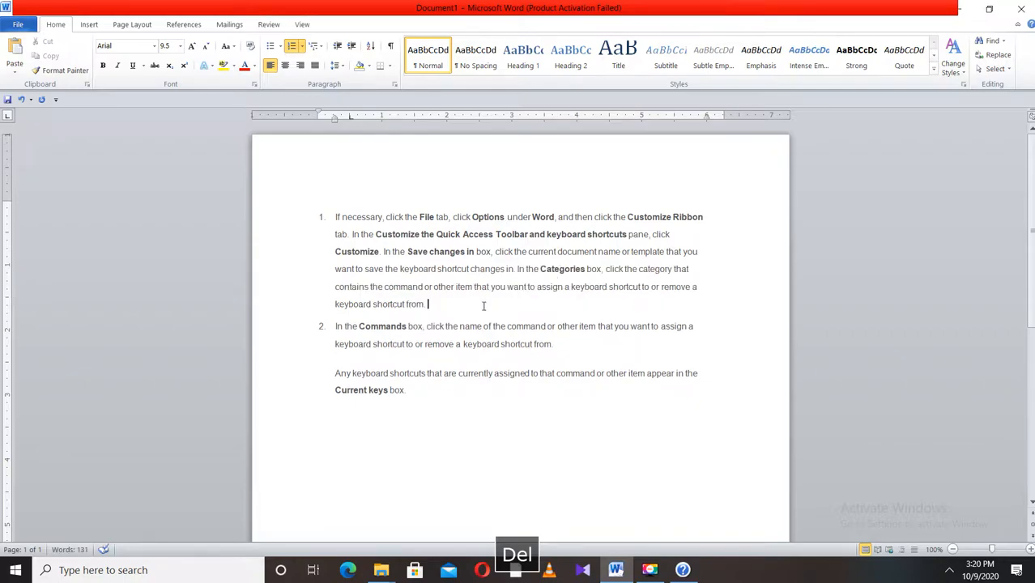
key(Delete)
key(Delete)
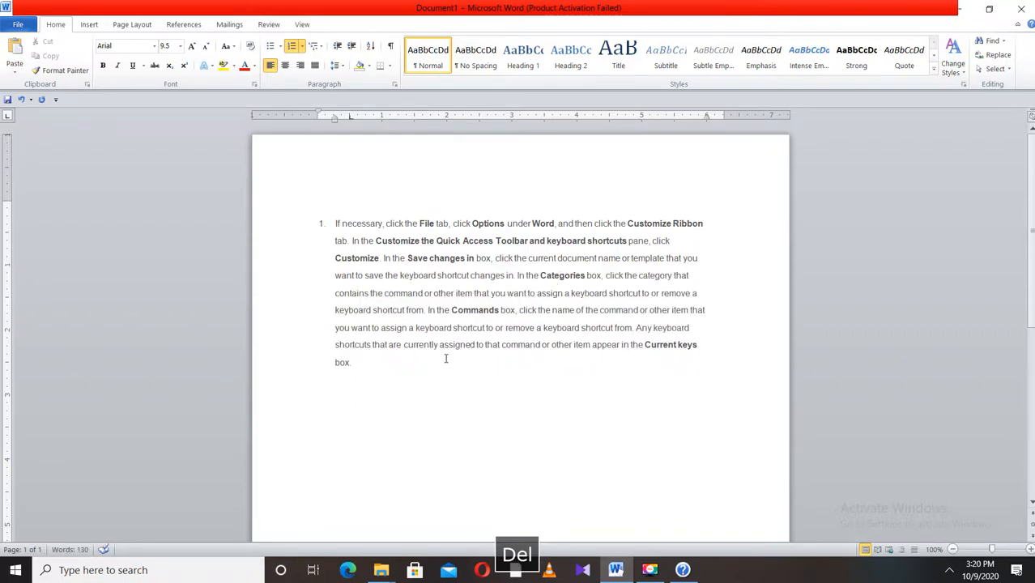
click(400, 242)
click(292, 45)
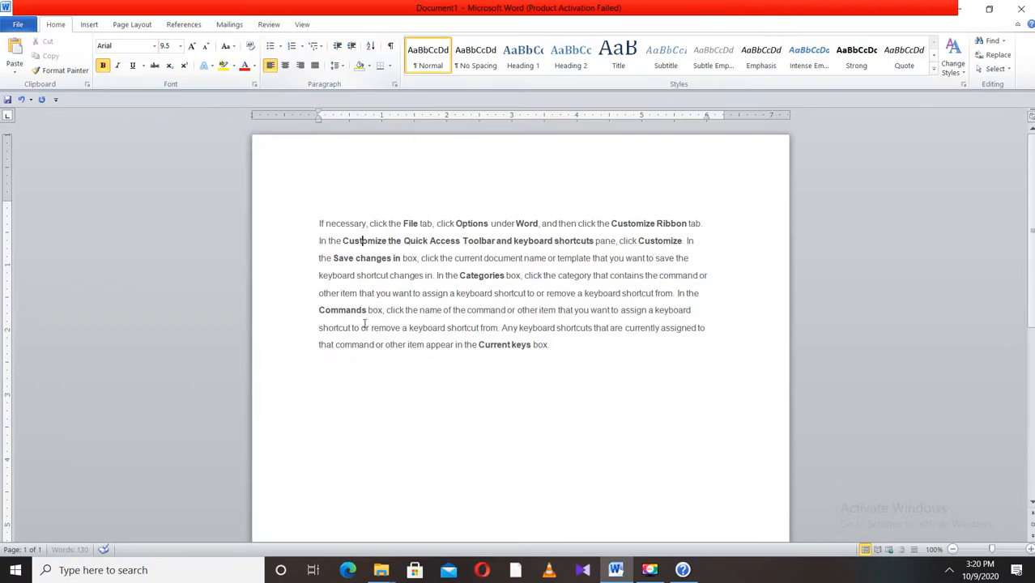
- Set the whole paragraph to Calibri 12 pt and justify it
drag(549, 346, 320, 224)
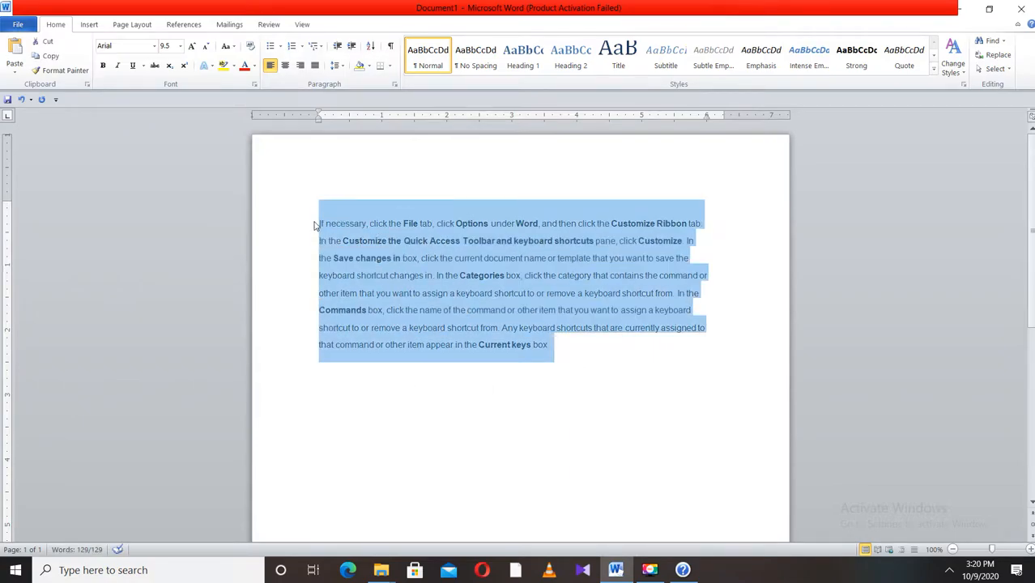
click(181, 46)
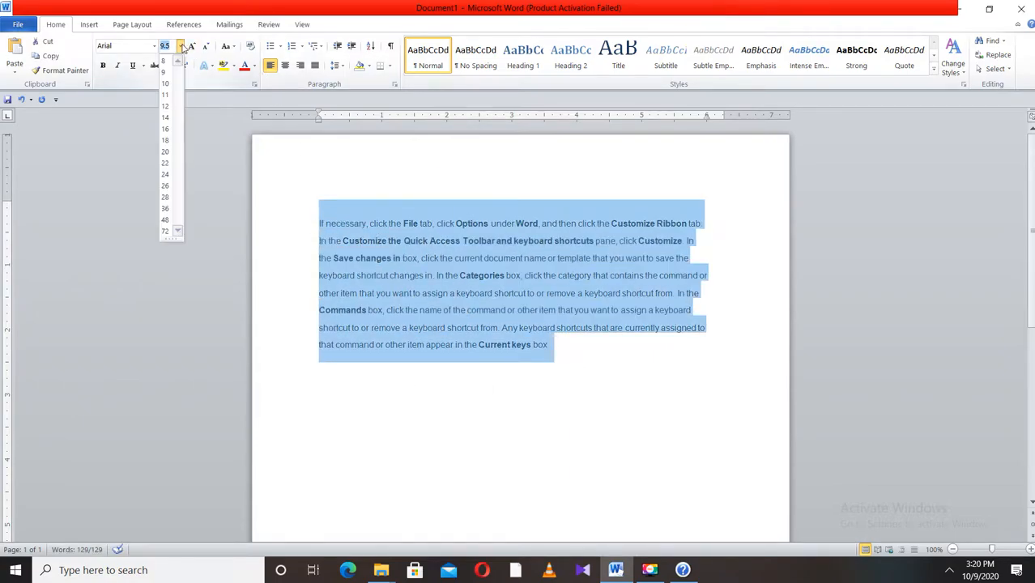
click(165, 106)
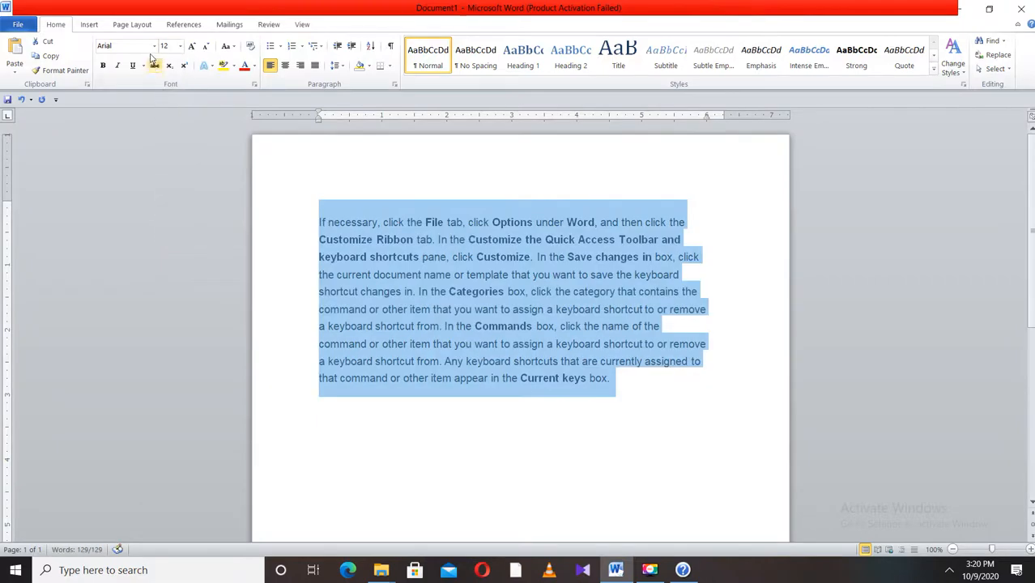
click(154, 46)
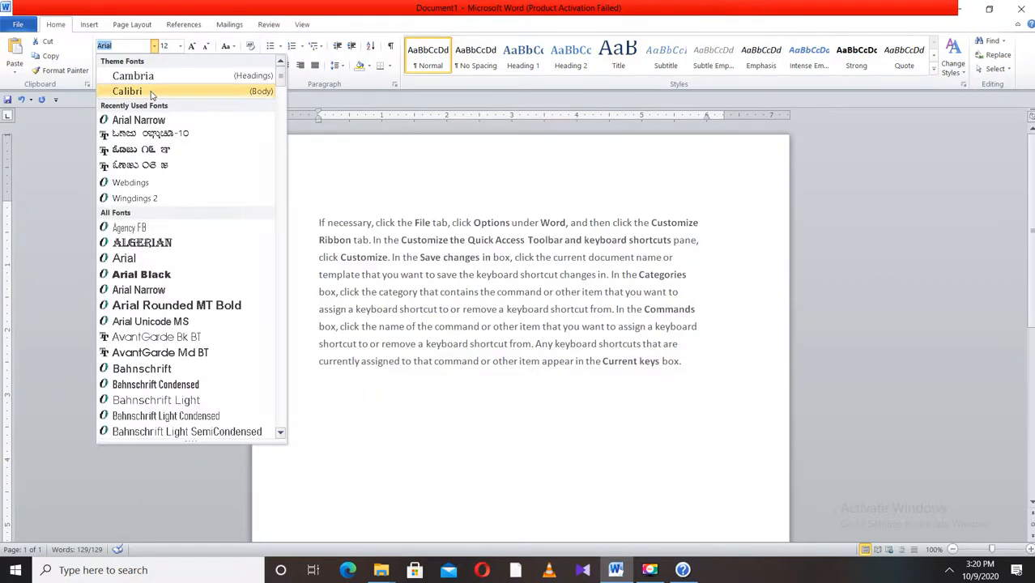
click(123, 89)
click(315, 65)
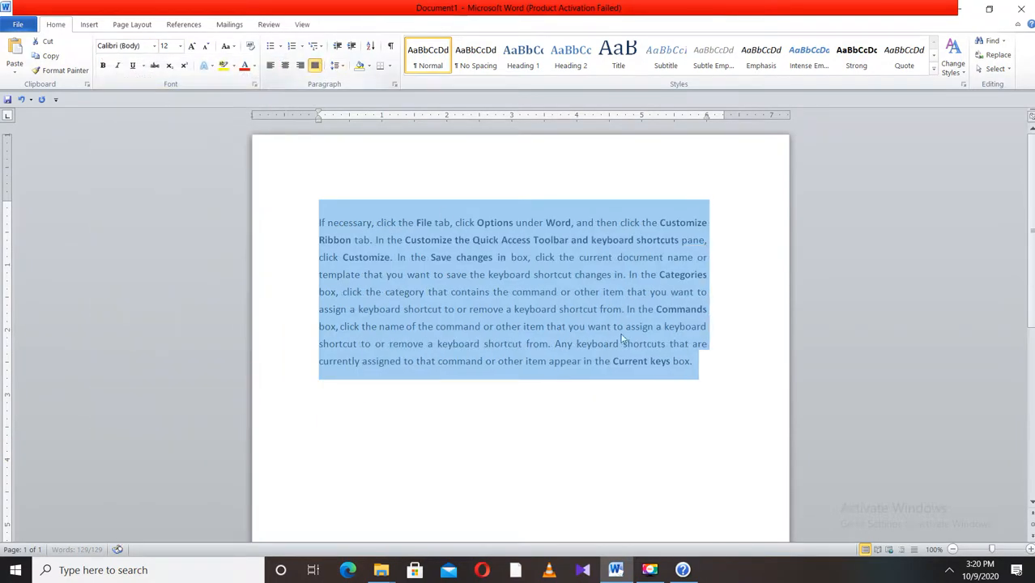
- Give the paragraph a first-line indent of about 1 inch, copy it, and extend its right indent slightly
drag(321, 114, 381, 114)
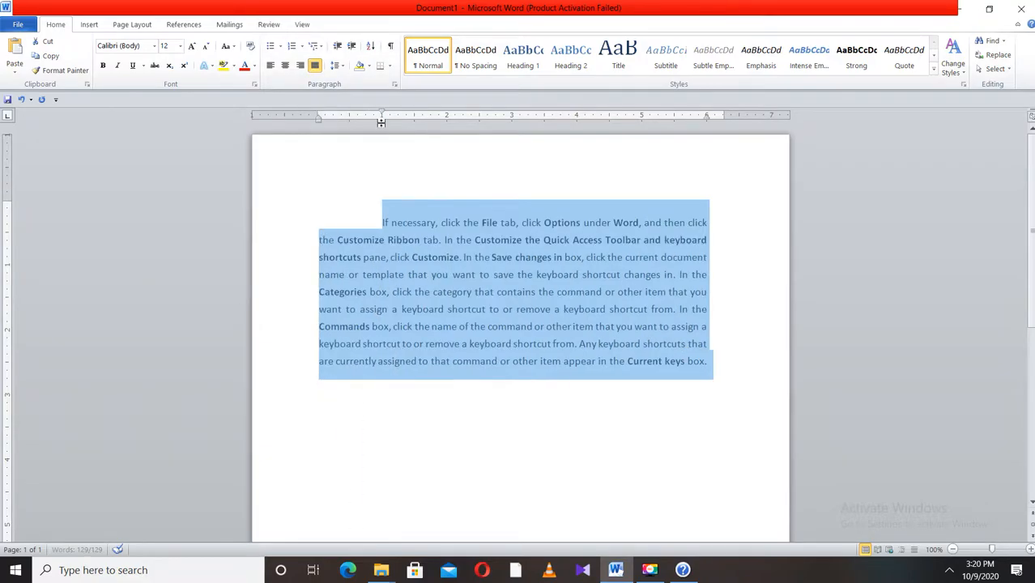
key(ctrl+c)
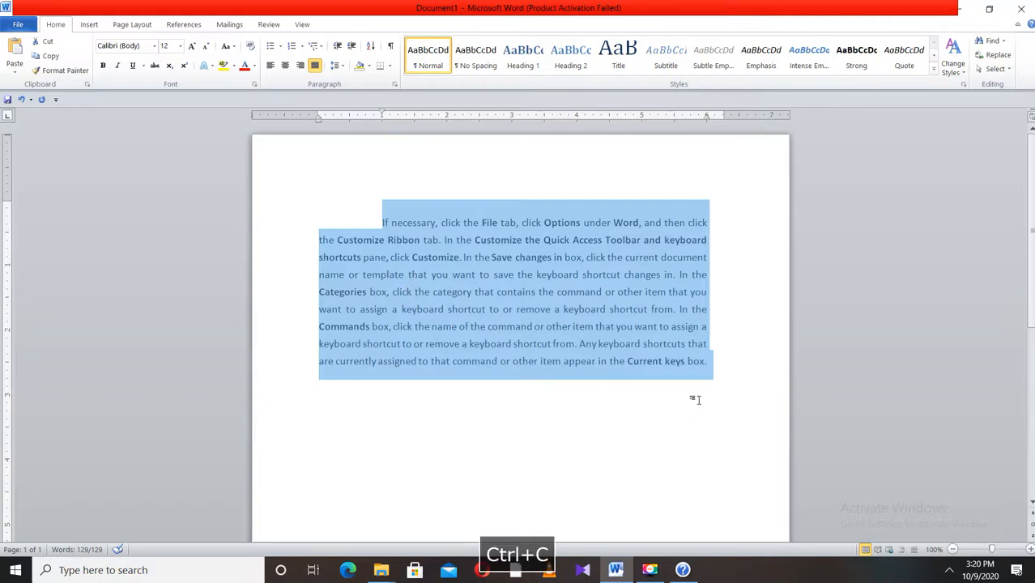
drag(707, 118, 724, 119)
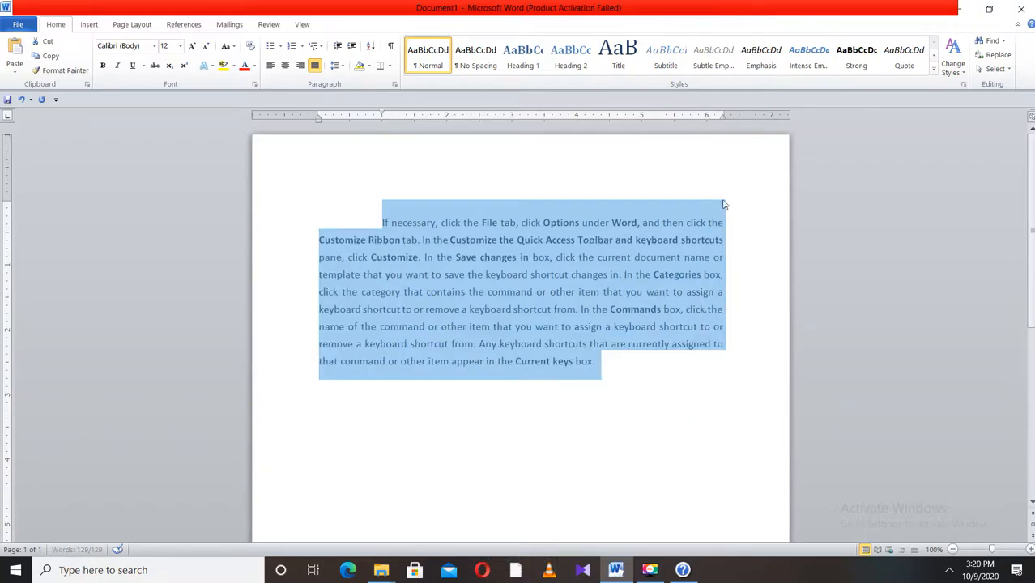
- Paste two copies of the paragraph below it, each on a new line
click(596, 363)
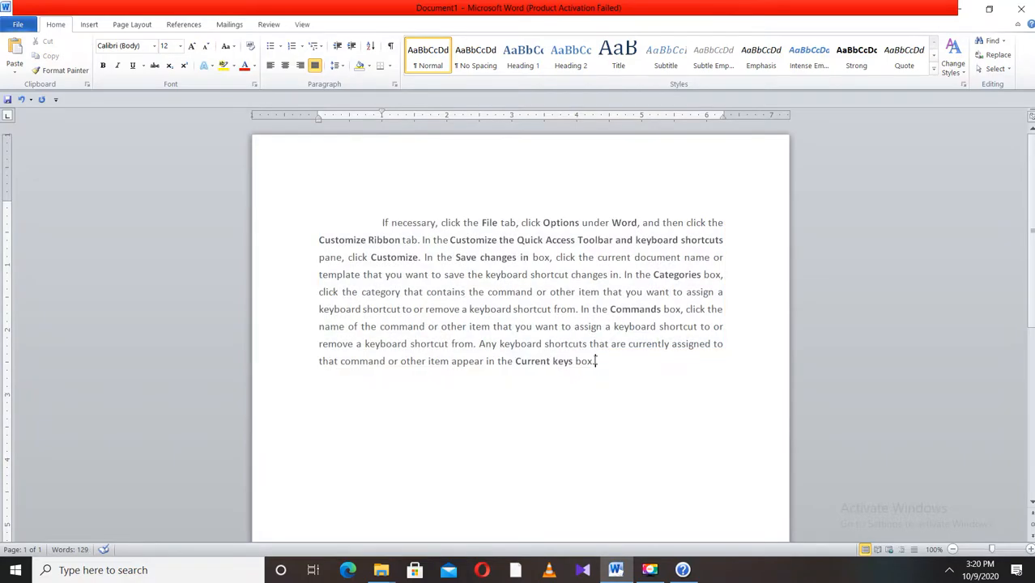
key(Return)
key(ctrl+v)
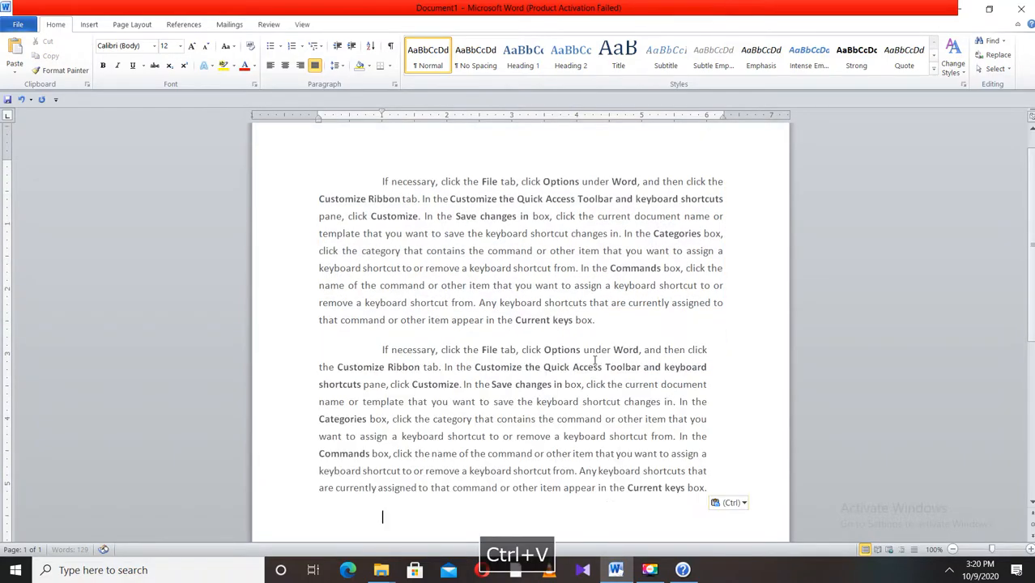
key(ctrl+v)
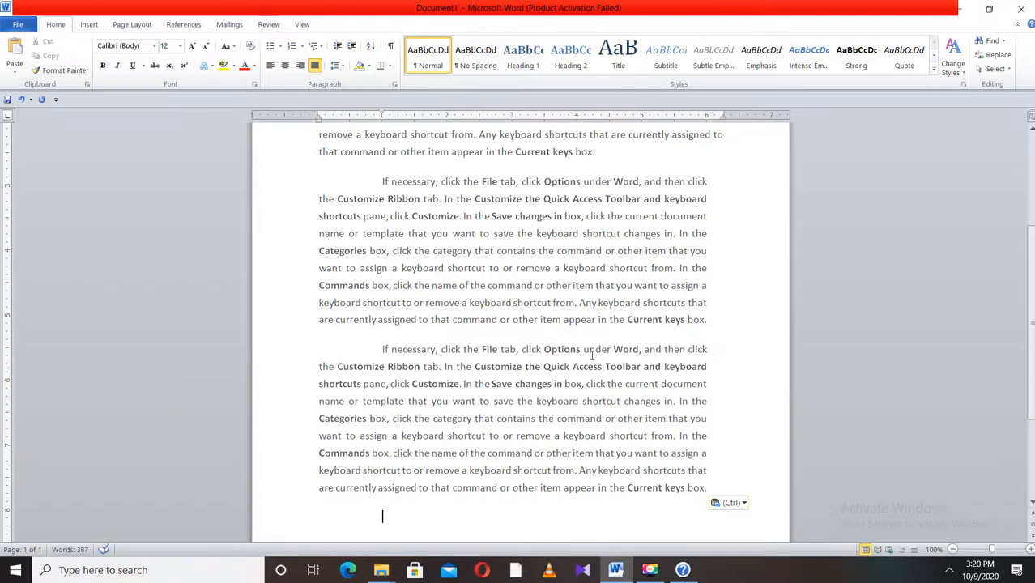
- Copy the opening text up to 'click Customize' and paste it at the end of the document
scroll(594, 361, up, 3)
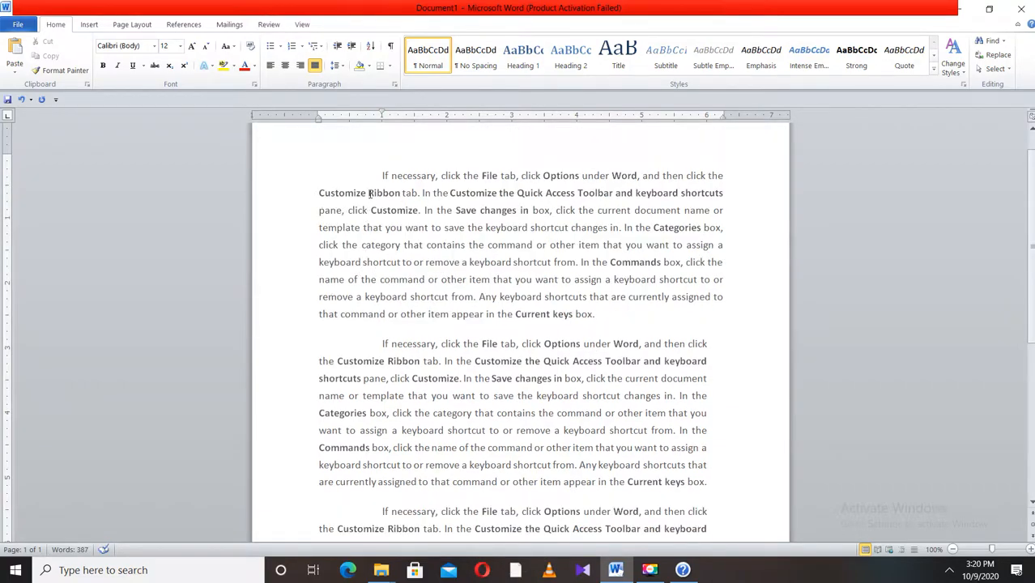
drag(383, 175, 420, 209)
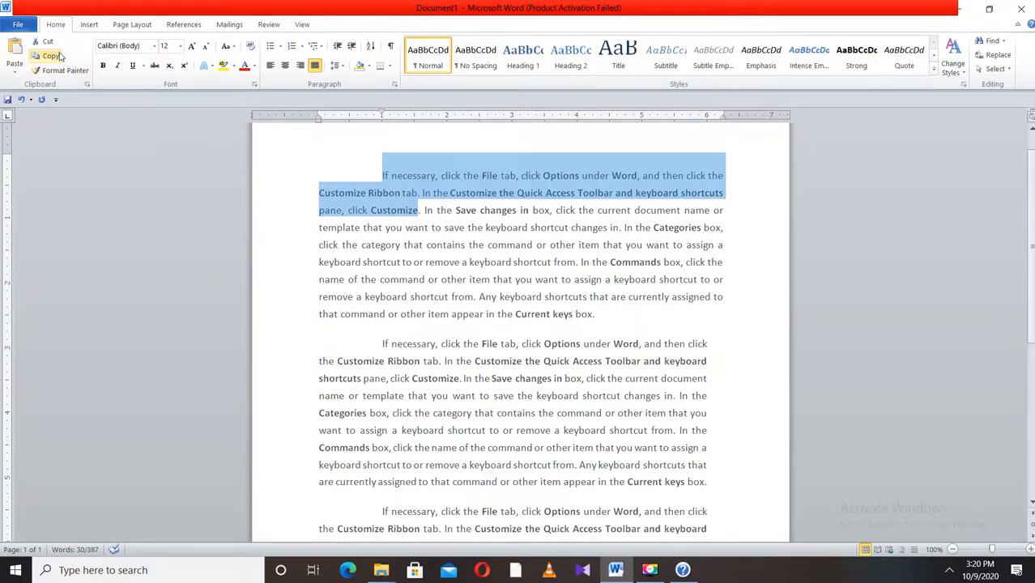
click(51, 56)
scroll(596, 357, down, 3)
click(333, 483)
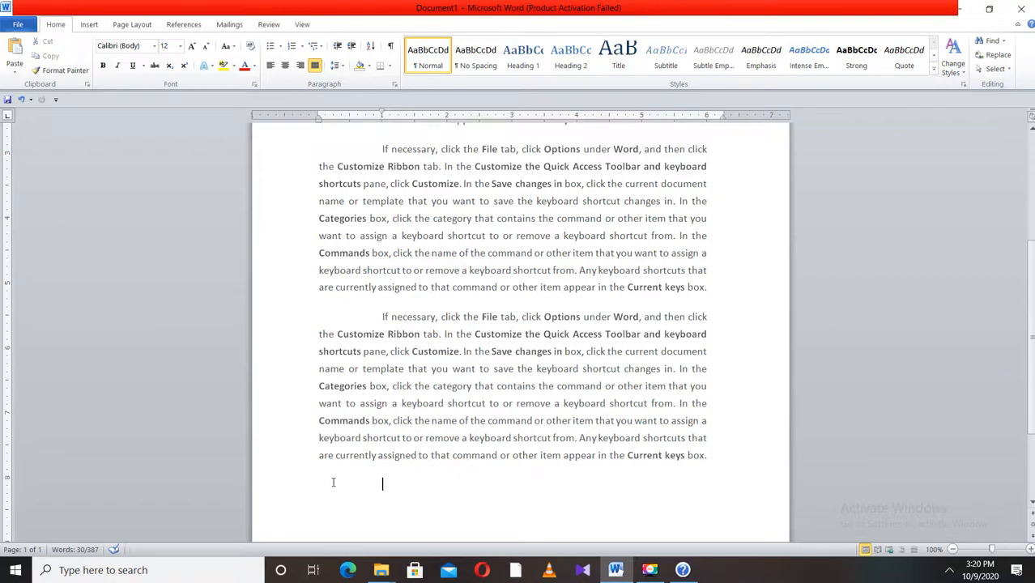
click(16, 48)
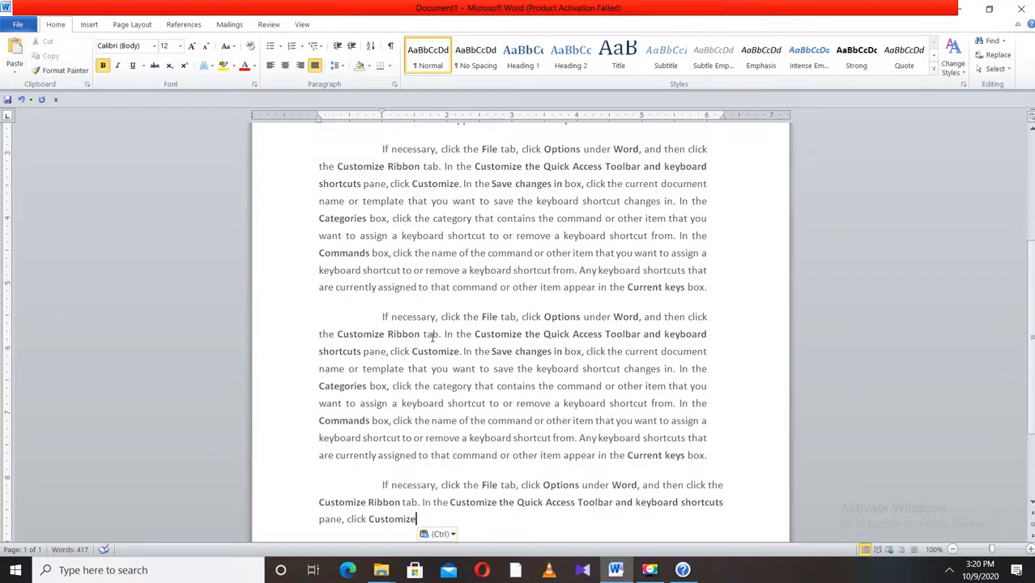
- Colour the phrase from 'contains the command' to 'In the Commands' in the first paragraph red and cut it
scroll(433, 337, up, 1)
scroll(430, 334, down, 2)
scroll(430, 322, down, 1)
scroll(541, 253, up, 2)
drag(661, 231, 407, 235)
click(243, 66)
drag(664, 230, 427, 214)
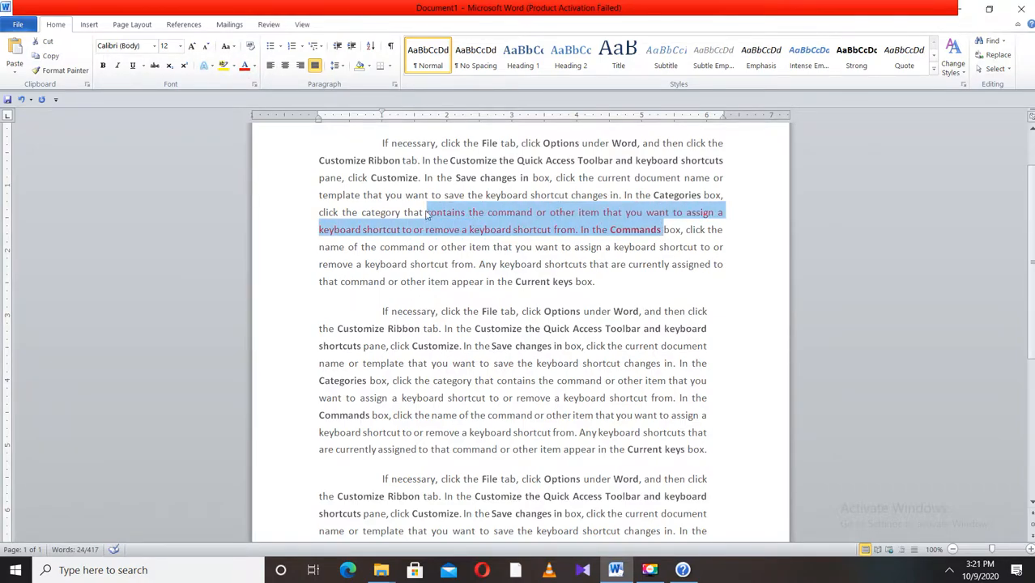
click(48, 42)
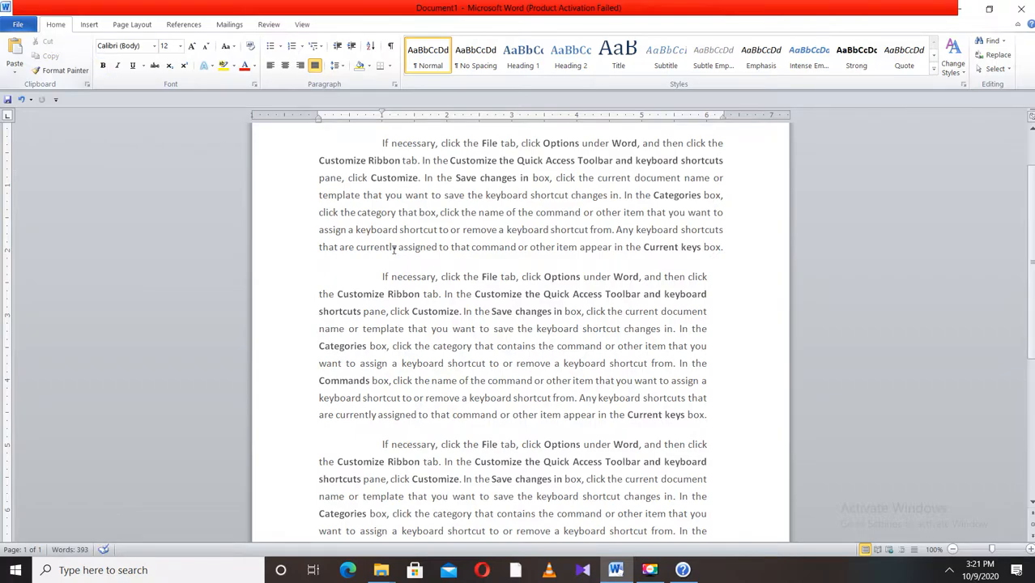
- Paste the cut phrase at the end of the document, then undo the paste
scroll(641, 174, down, 5)
click(428, 365)
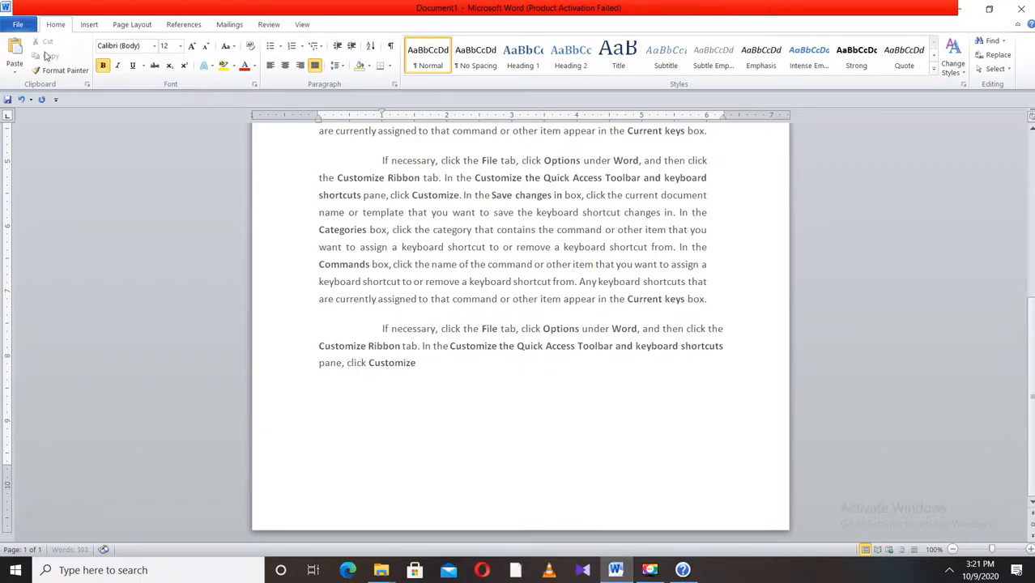
click(15, 52)
scroll(614, 394, up, 5)
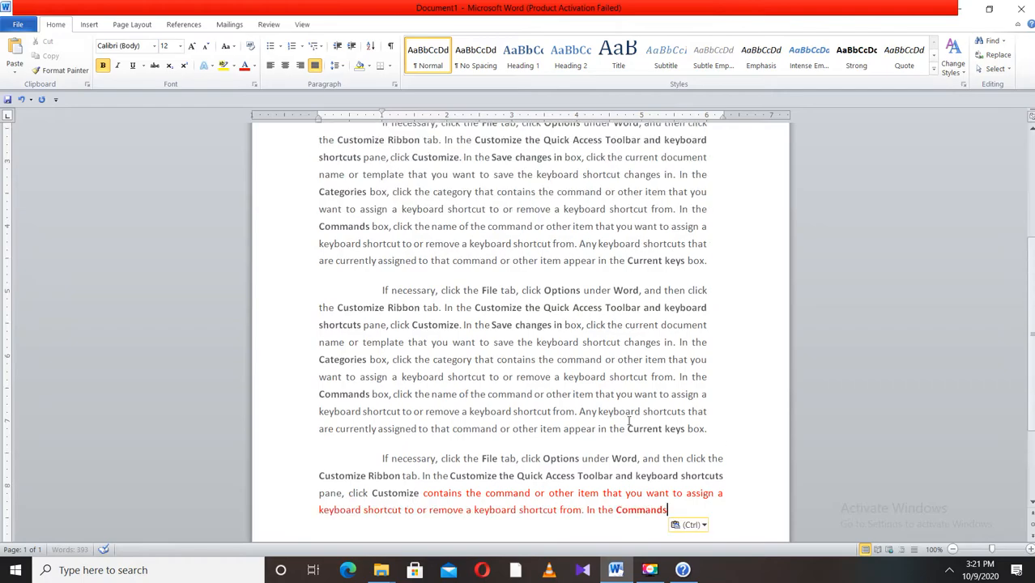
scroll(593, 297, down, 5)
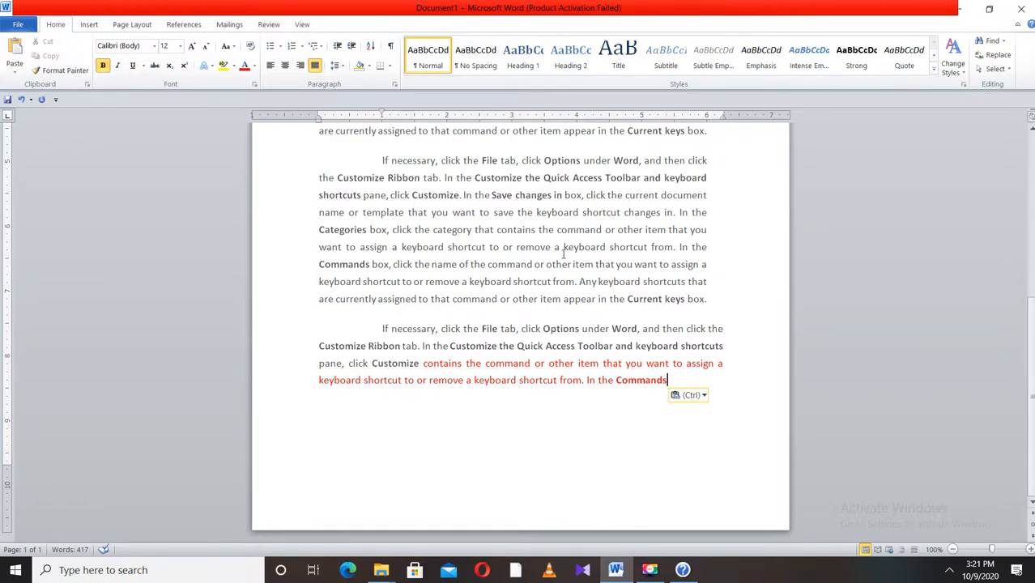
key(ctrl+z)
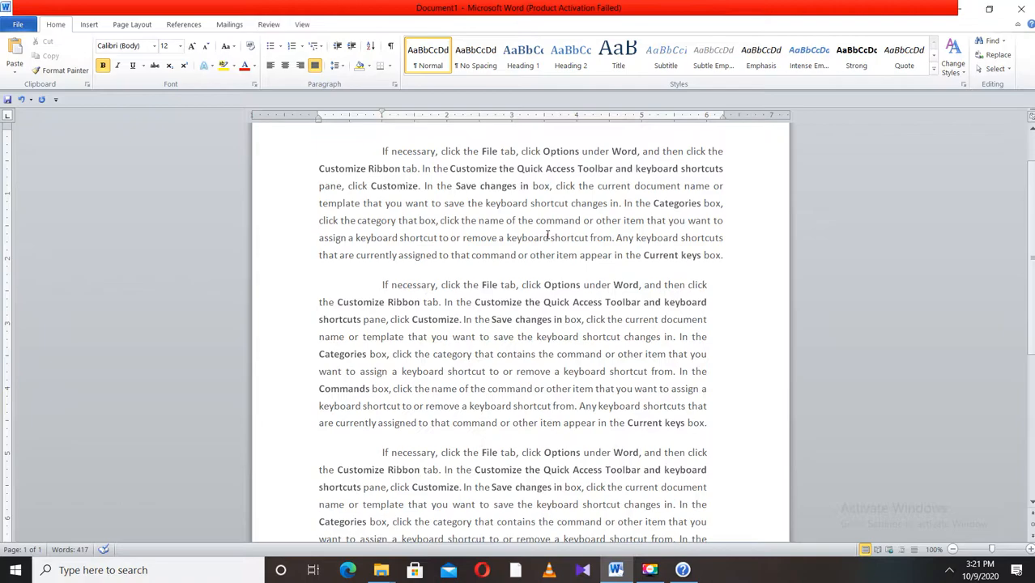
- Make 'If necessary, click the' at the start of the first paragraph red and bold
drag(377, 151, 482, 154)
click(245, 64)
click(103, 65)
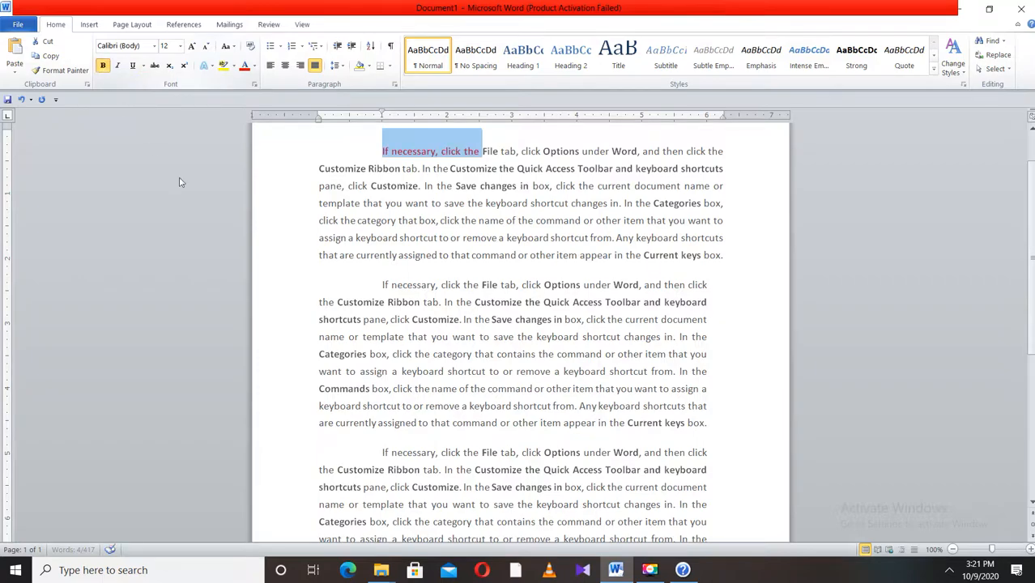
- Copy that phrase's formatting with Format Painter onto 'category that box, click the name of the command'
click(536, 256)
drag(480, 151, 381, 152)
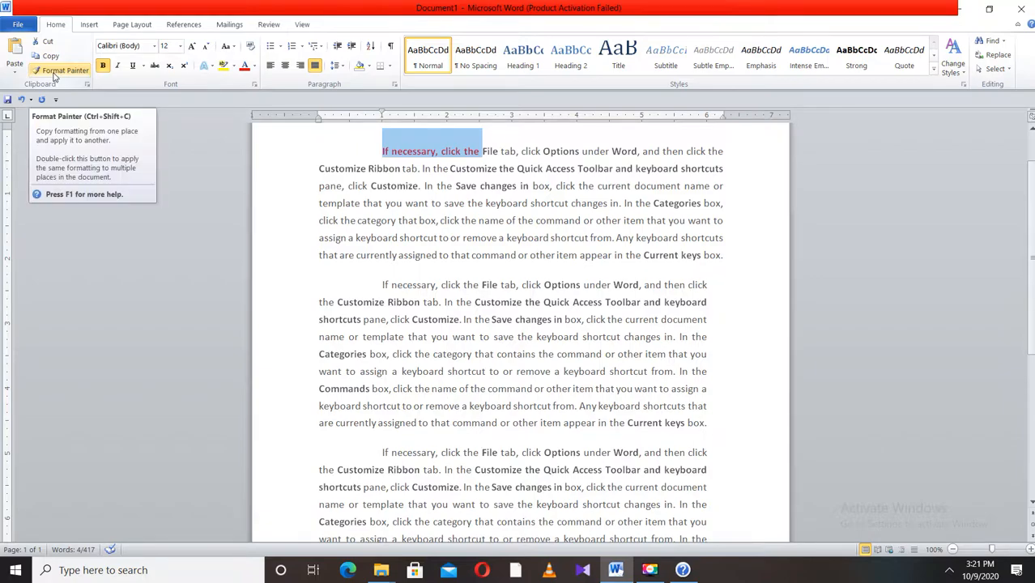
click(54, 75)
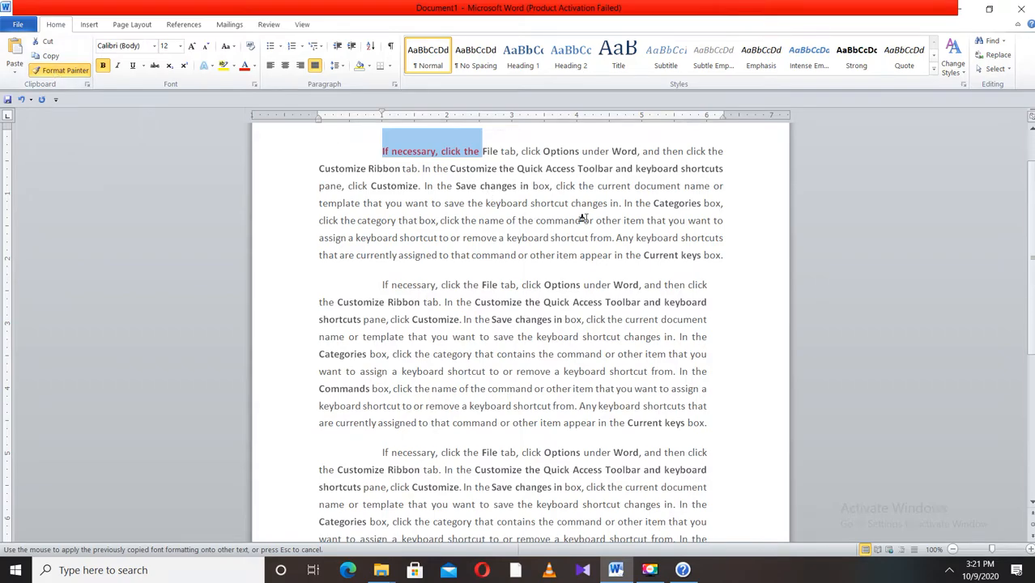
drag(586, 218, 374, 221)
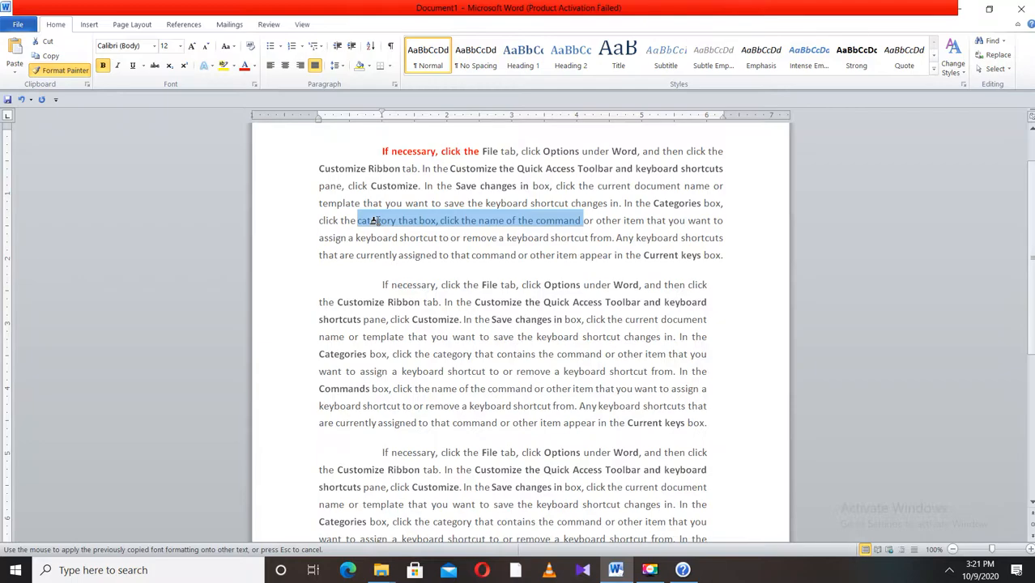
drag(374, 220, 374, 220)
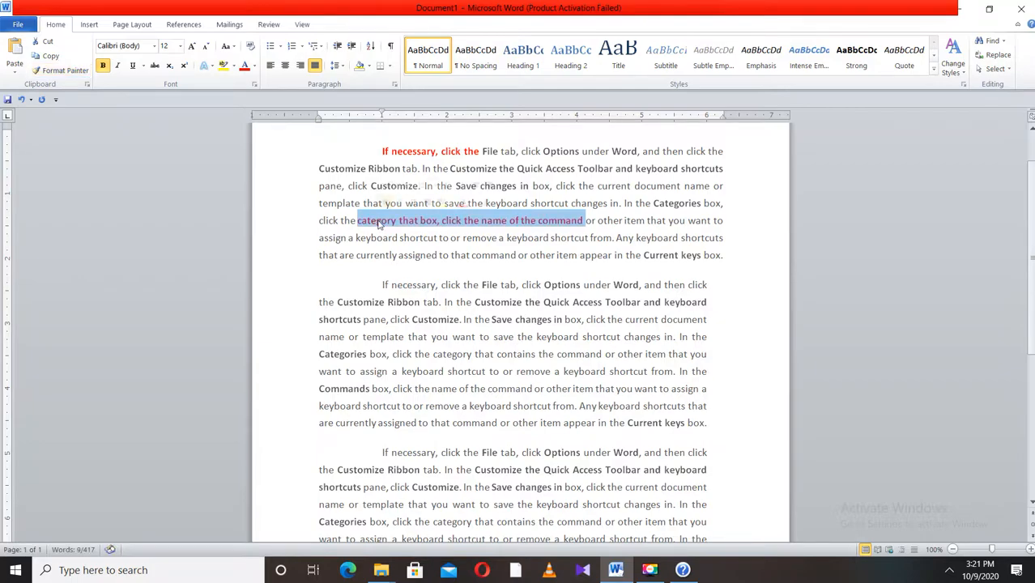
- Apply the same red bold formatting with Format Painter to a phrase in the second and third paragraphs
click(58, 72)
drag(624, 320, 392, 319)
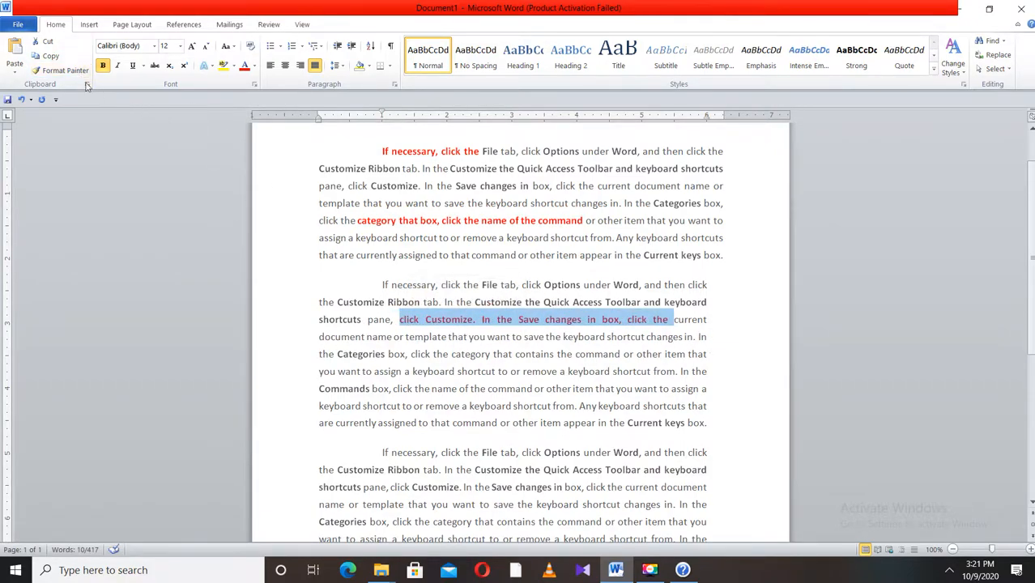
click(62, 73)
click(64, 73)
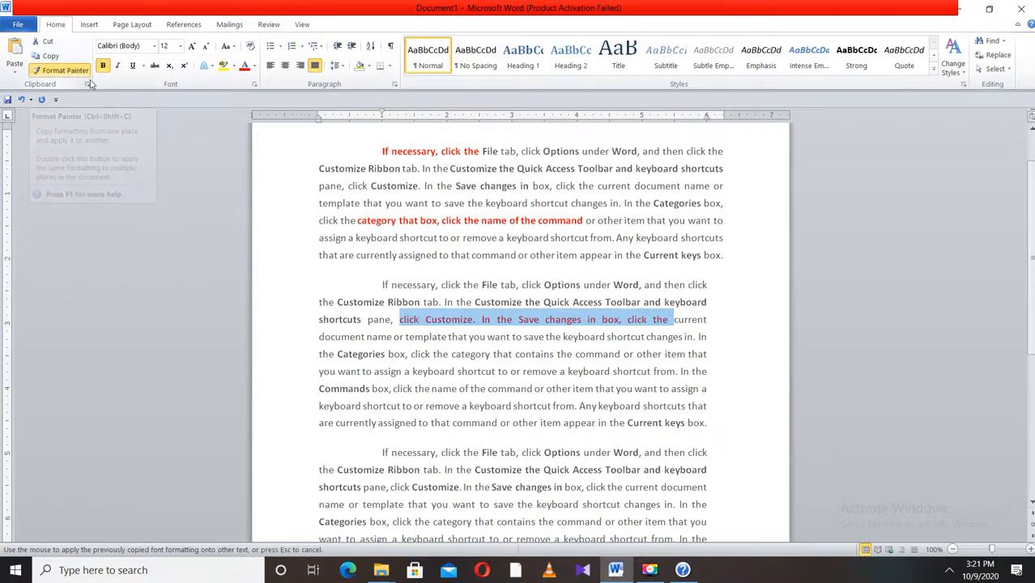
mouse_move(679, 456)
mouse_down()
mouse_move(438, 469)
mouse_move(381, 456)
mouse_move(423, 459)
mouse_up()
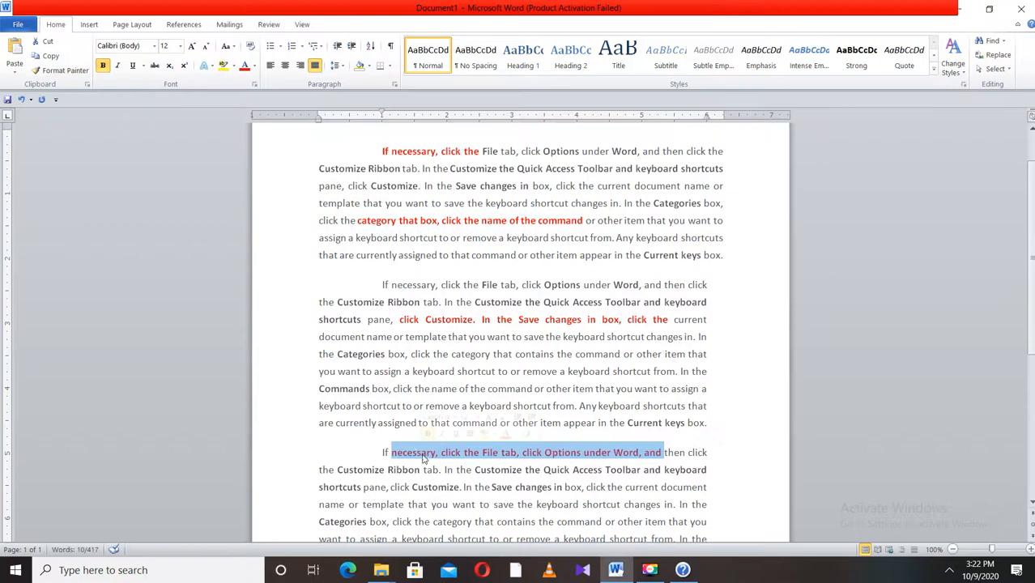
click(582, 471)
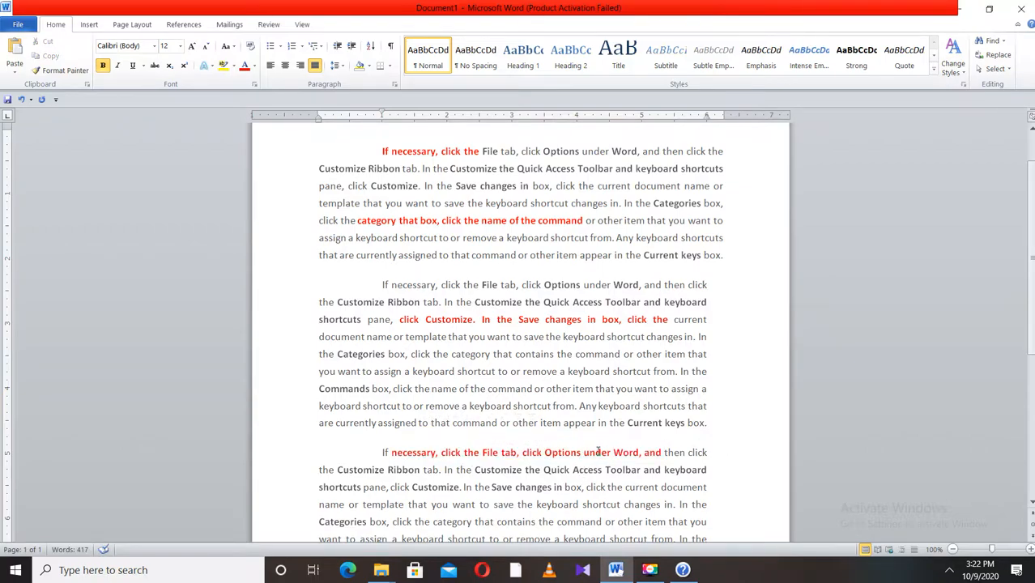
- Make 'remove a keyboard shortcut' in the second paragraph bold, italic and underlined
drag(608, 452, 524, 452)
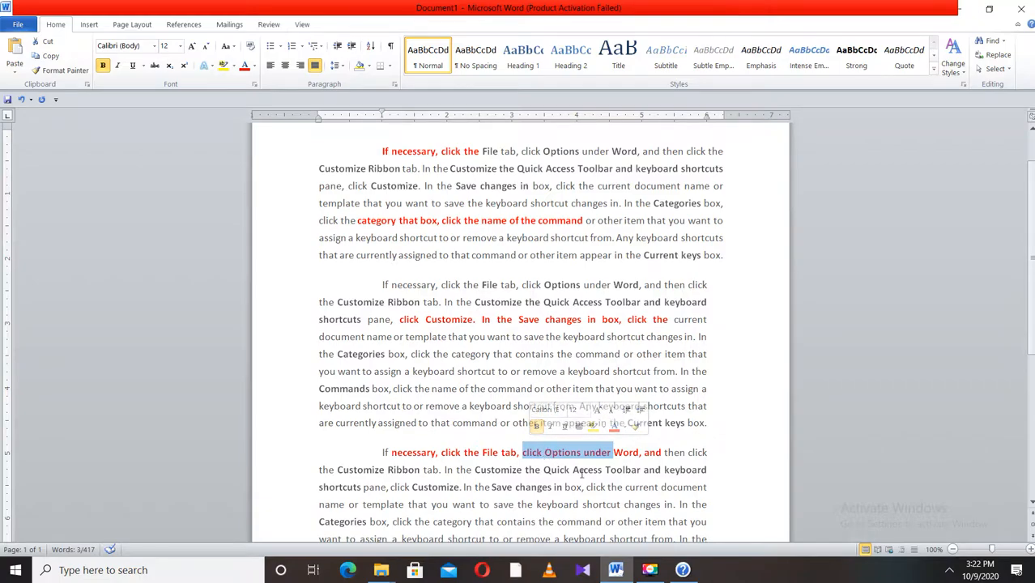
drag(653, 371, 552, 370)
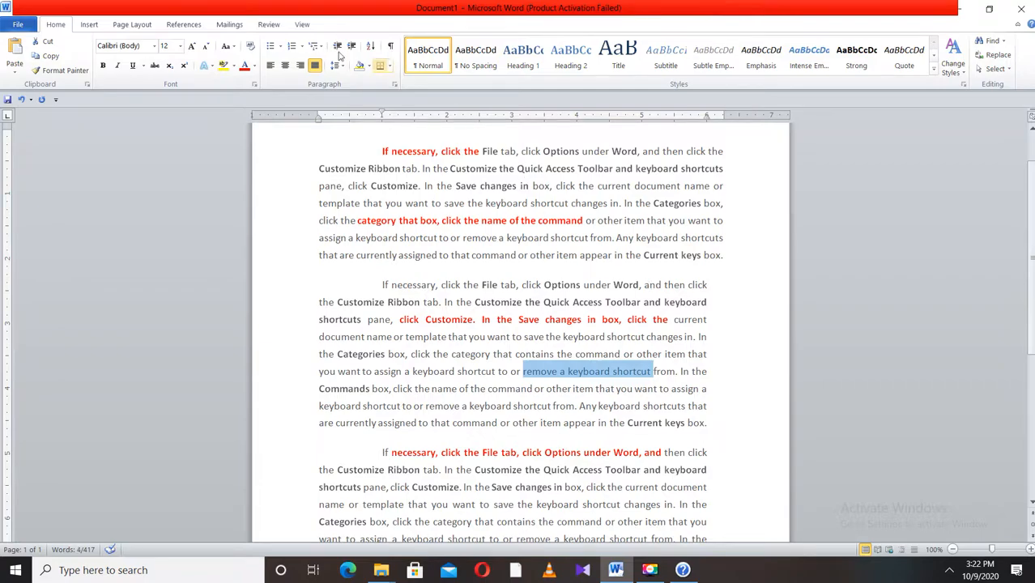
click(254, 65)
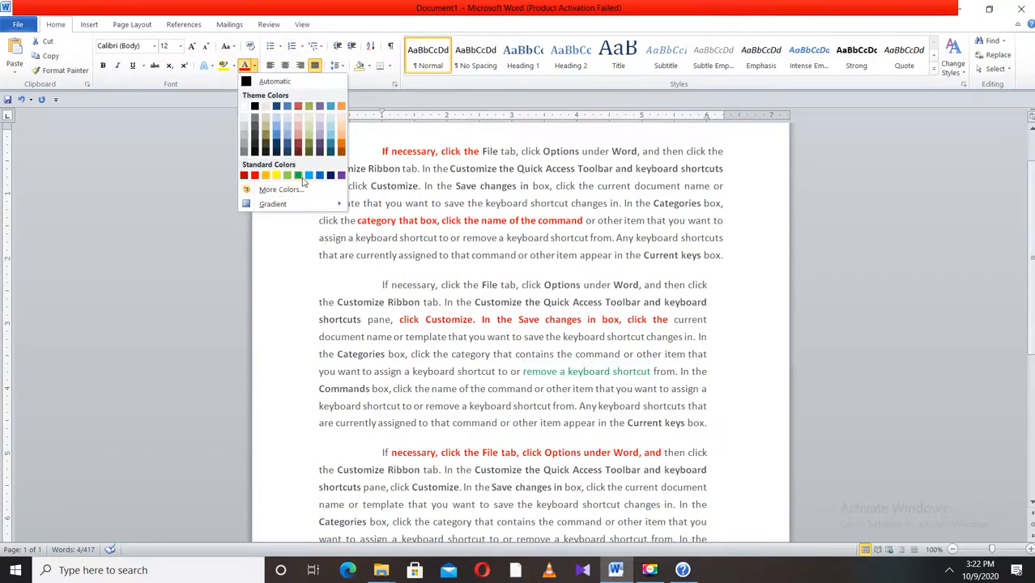
click(254, 65)
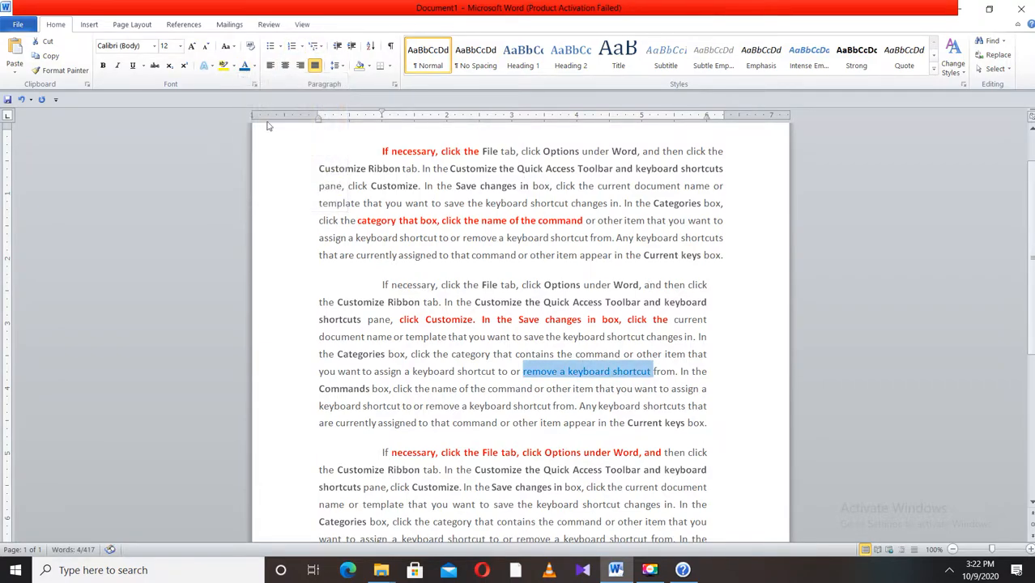
click(118, 65)
click(103, 65)
click(133, 65)
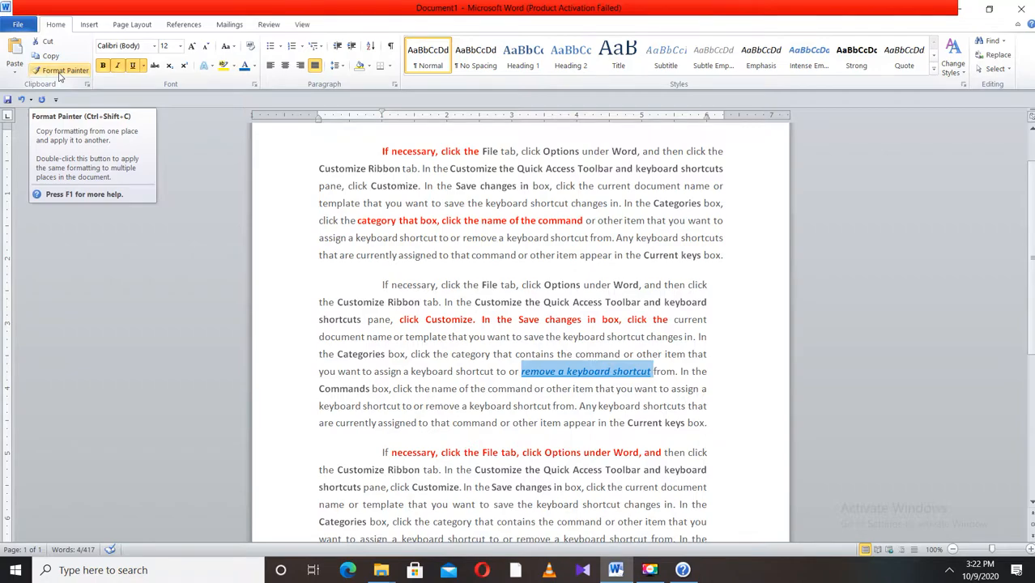
- Copy the bold italic underlined formatting with Format Painter onto 'want to save the keyboard shortcut' in the third paragraph
click(59, 75)
mouse_move(595, 504)
mouse_down()
mouse_move(527, 487)
mouse_move(469, 486)
mouse_move(451, 505)
mouse_up()
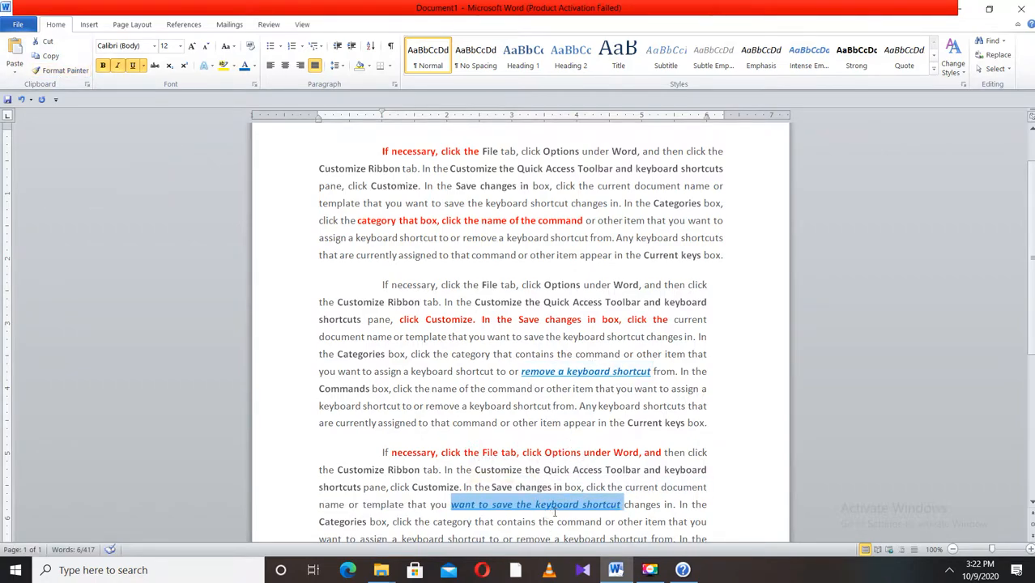
- Clear the formatting from the red text at the end of the last paragraph
scroll(548, 525, down, 3)
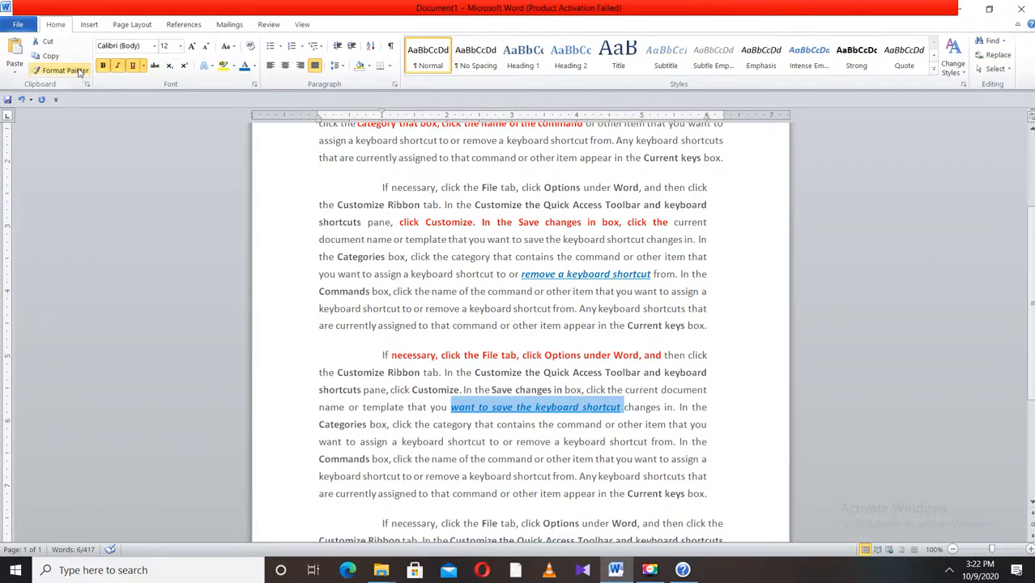
scroll(486, 299, down, 6)
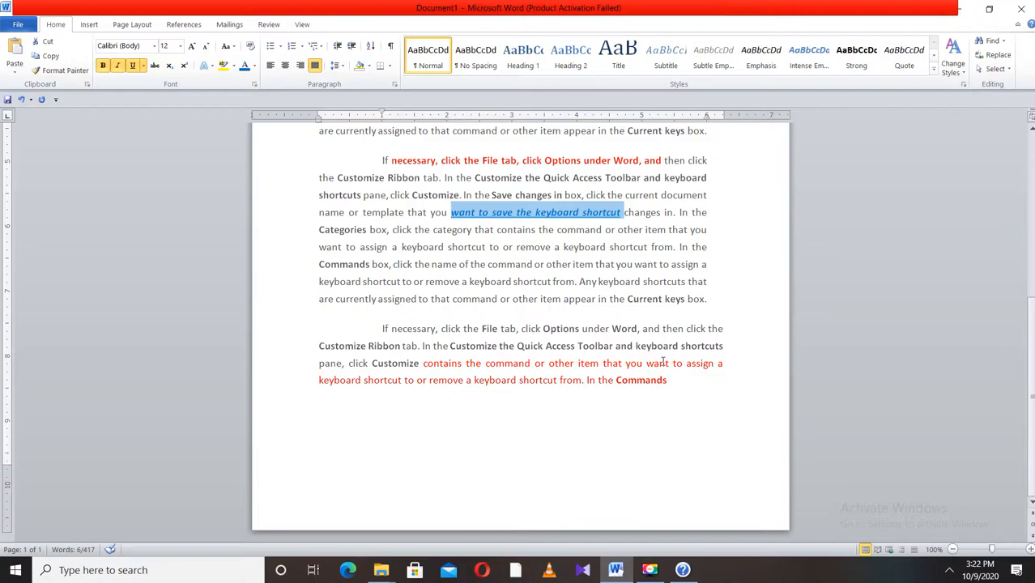
click(678, 397)
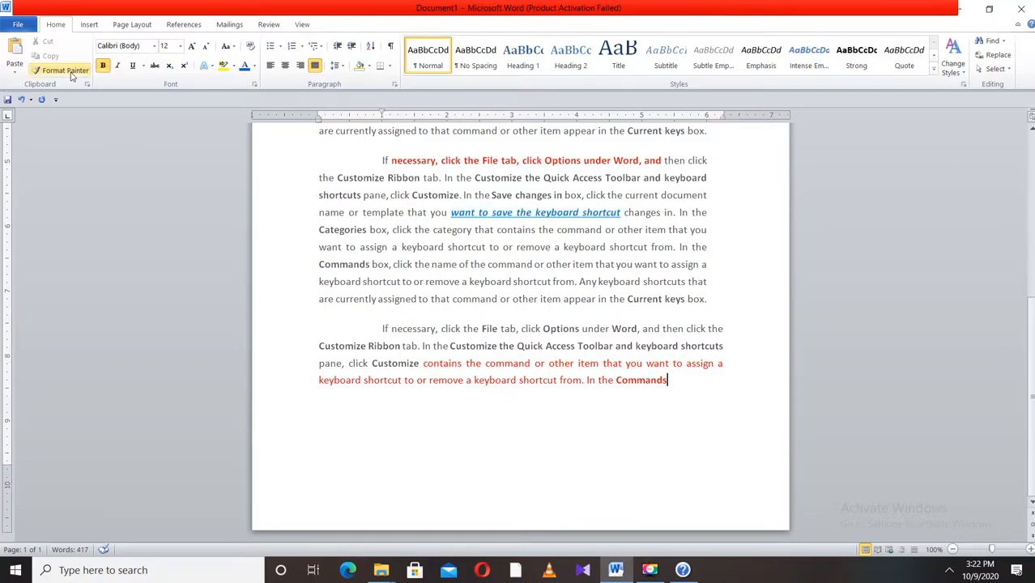
click(15, 74)
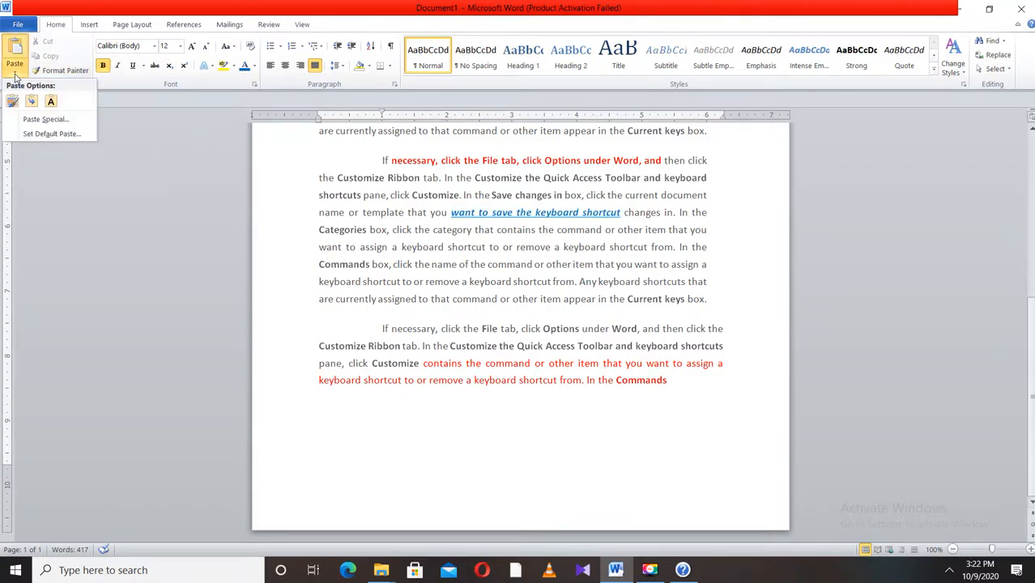
click(374, 270)
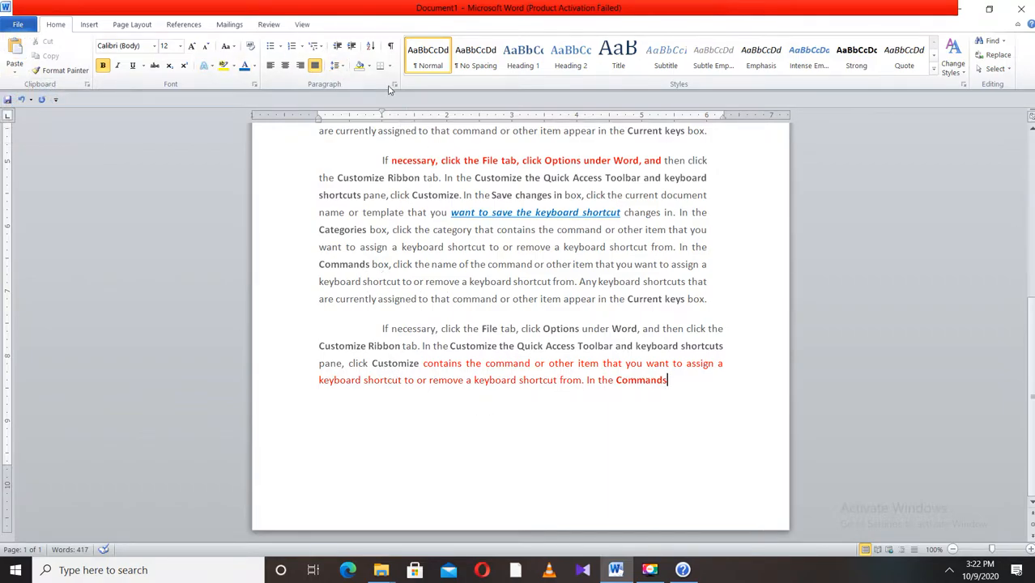
drag(670, 381, 423, 363)
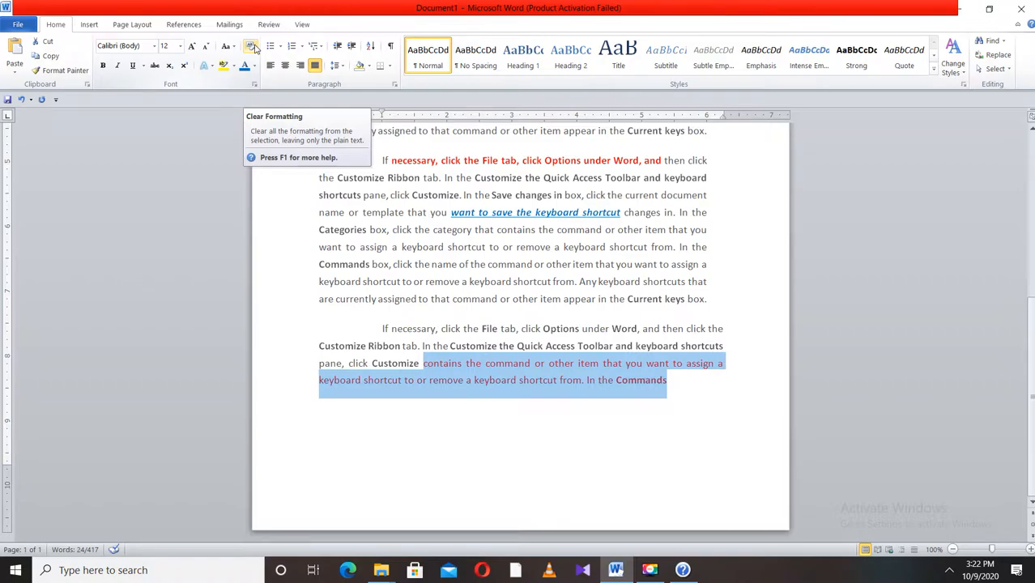
click(254, 48)
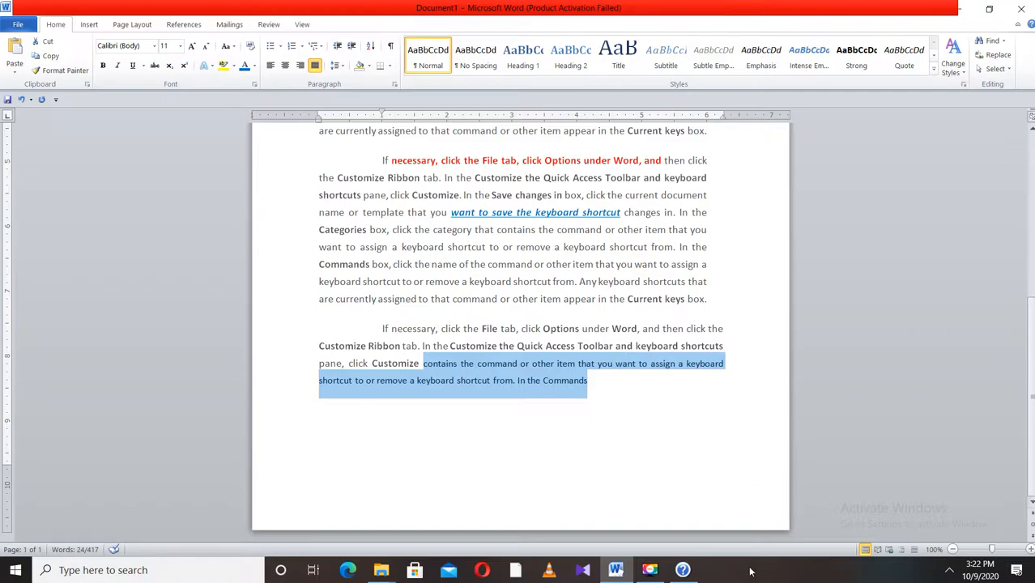
click(649, 570)
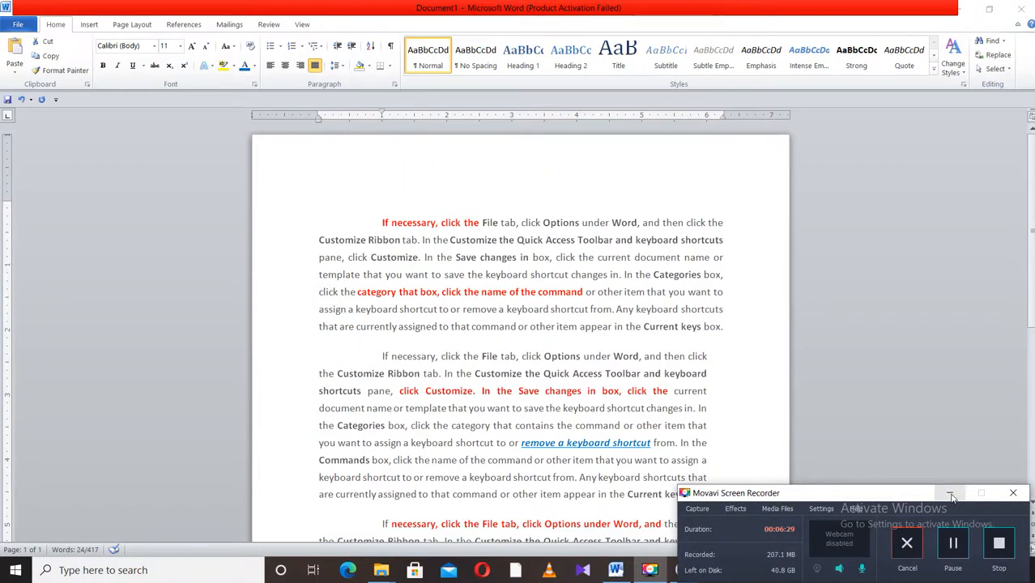
click(950, 492)
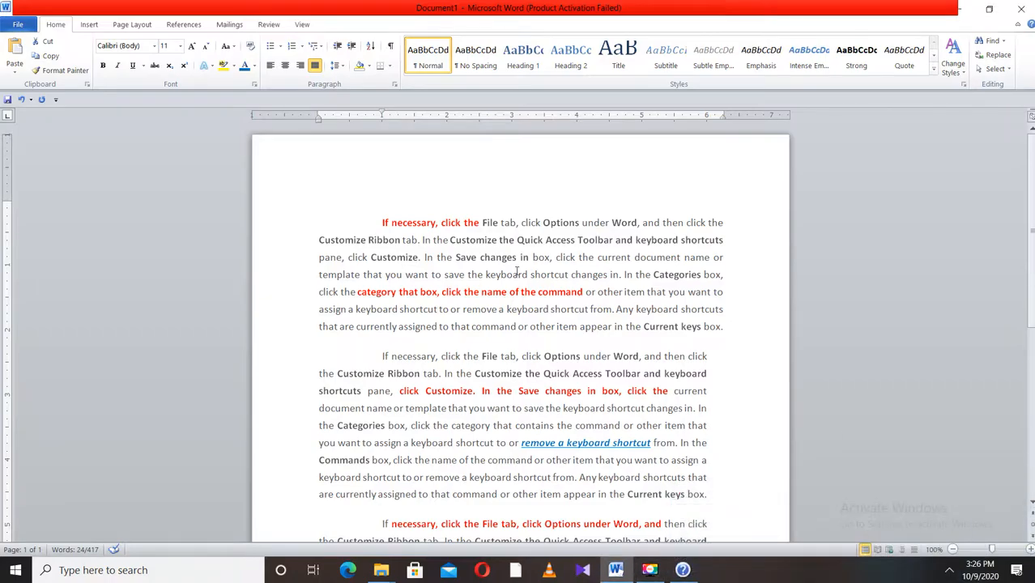
- Select all the document text and clear its formatting
drag(379, 223, 660, 469)
drag(644, 422, 634, 381)
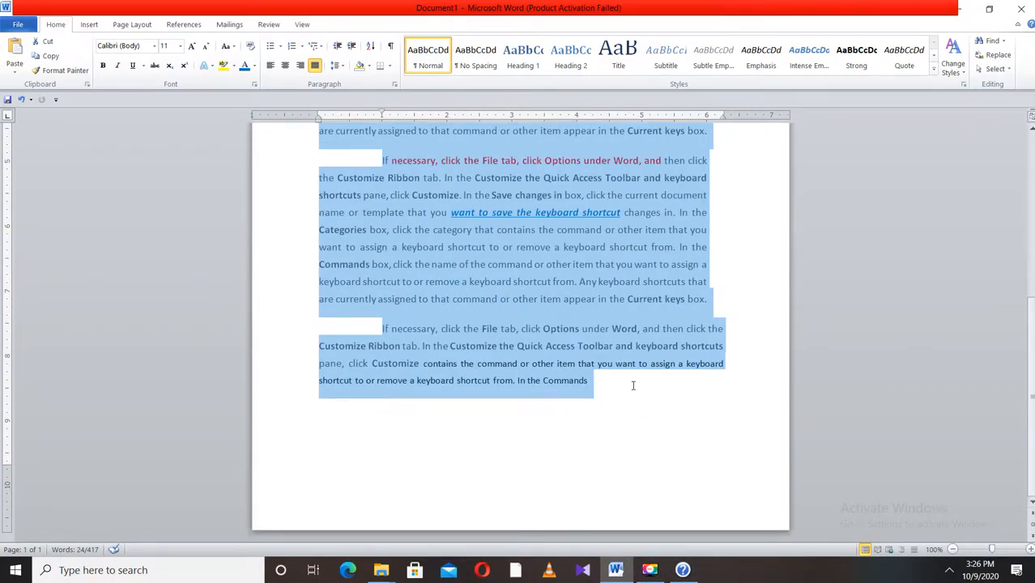
click(252, 47)
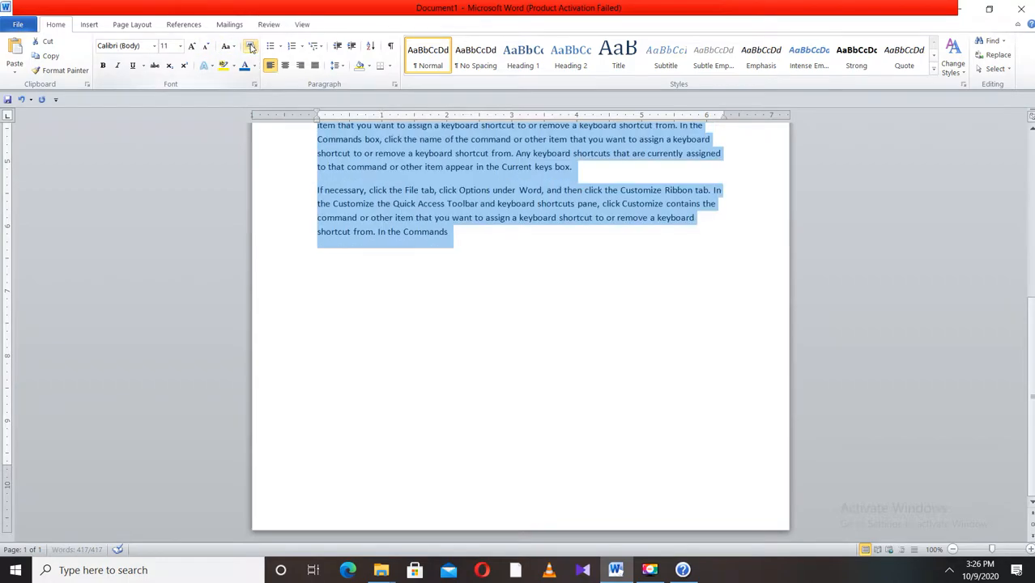
- Set the whole text to Calibri (Body), 12 pt, and justify it
click(153, 47)
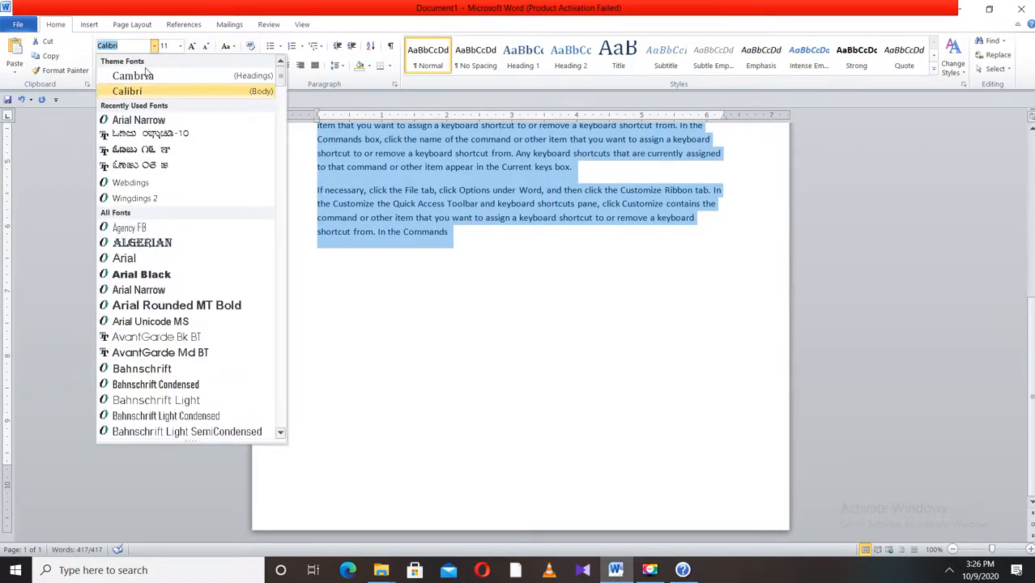
click(145, 94)
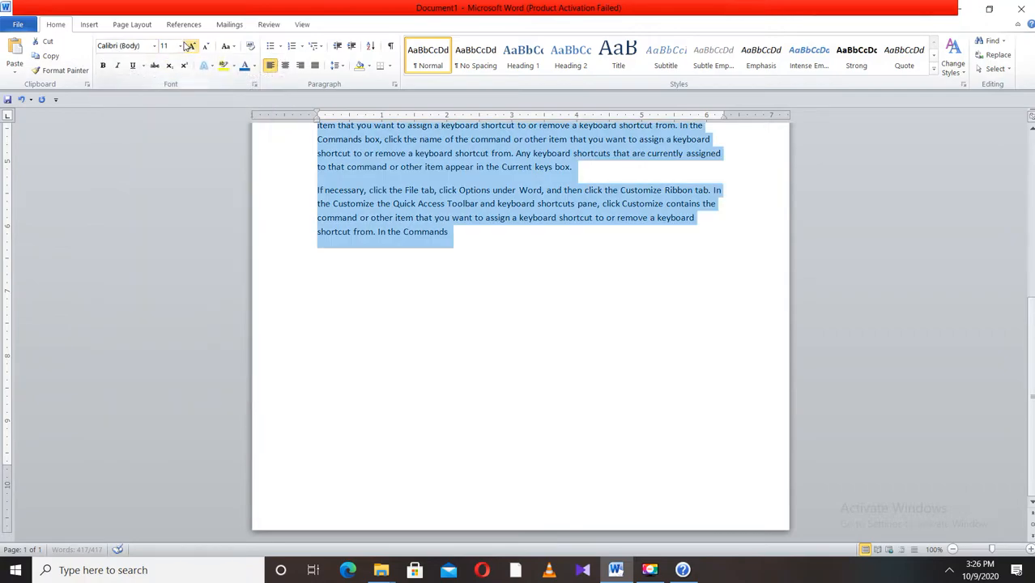
click(180, 46)
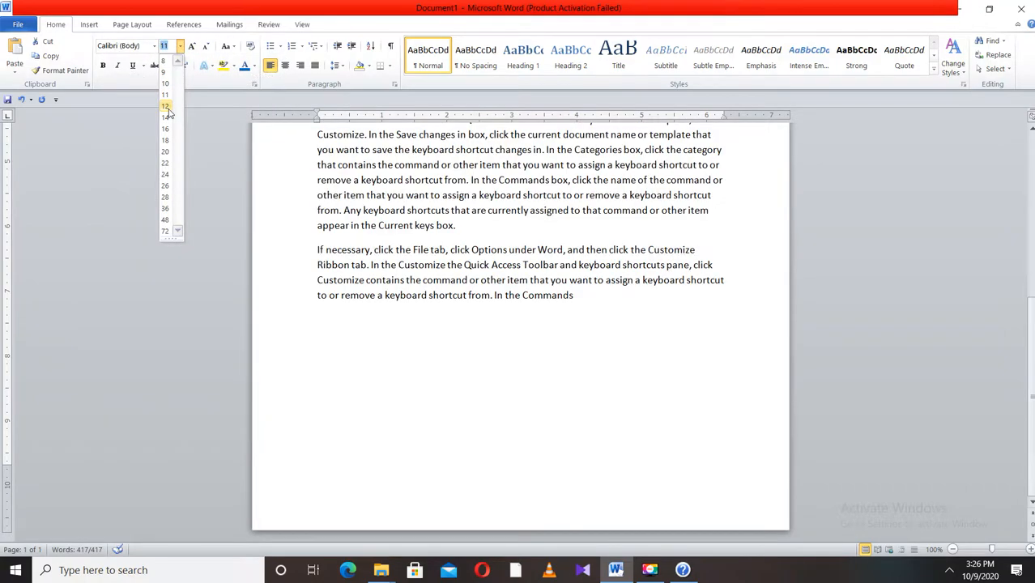
click(166, 106)
click(317, 65)
- Set the paragraphs' line spacing to Single with 12 pt spacing after and extra spacing before
scroll(515, 235, up, 6)
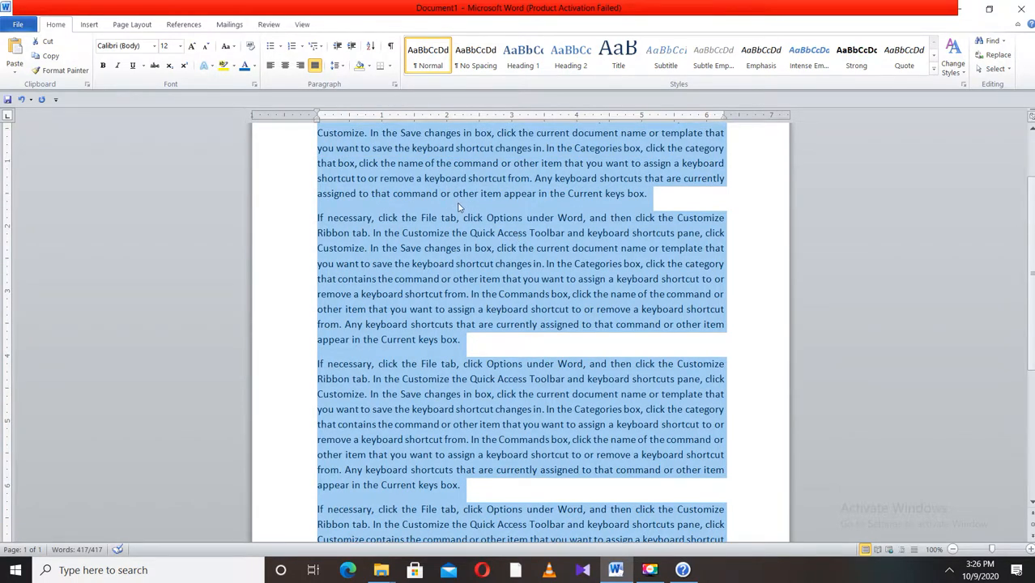
scroll(498, 194, up, 3)
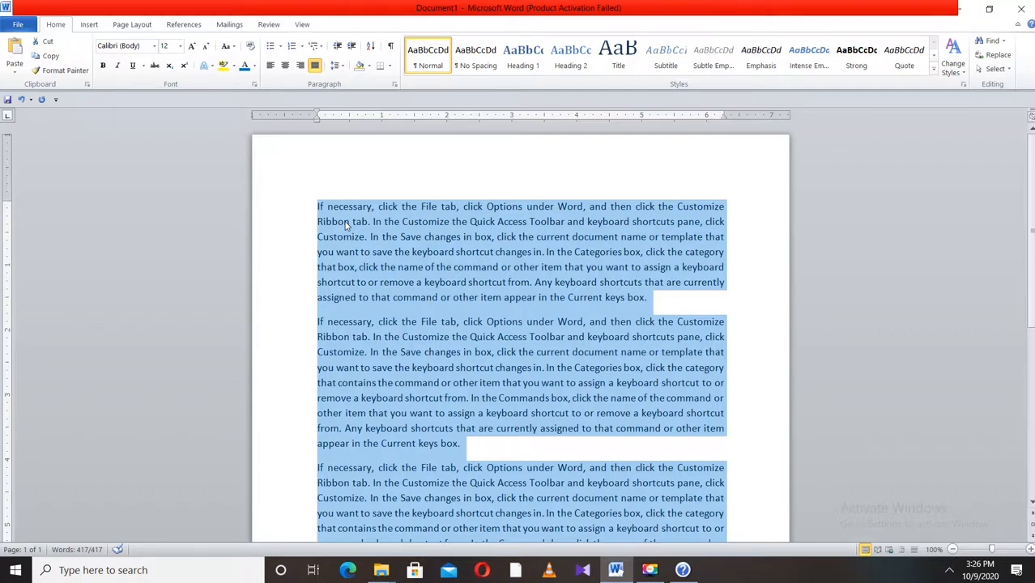
click(344, 68)
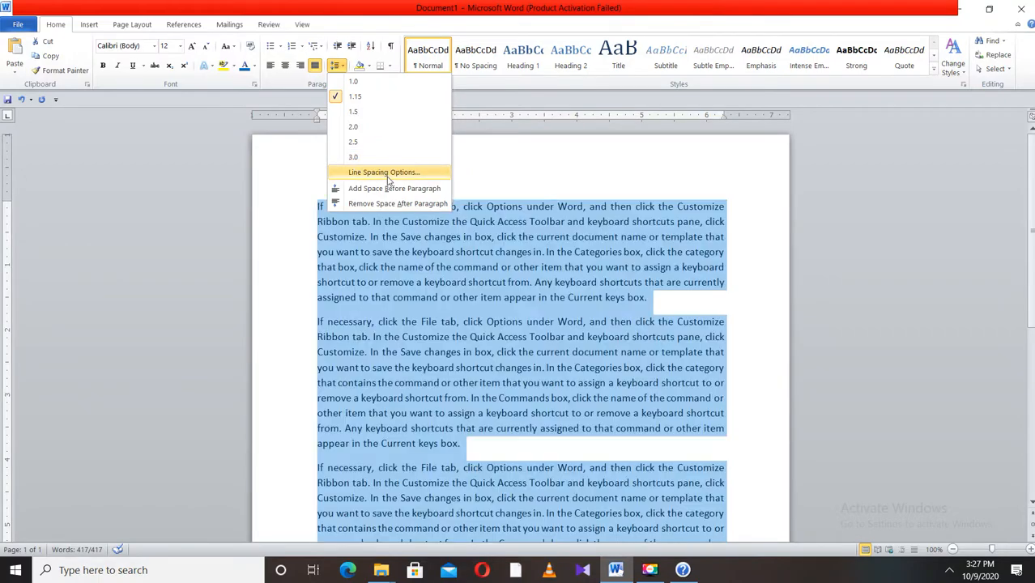
click(405, 172)
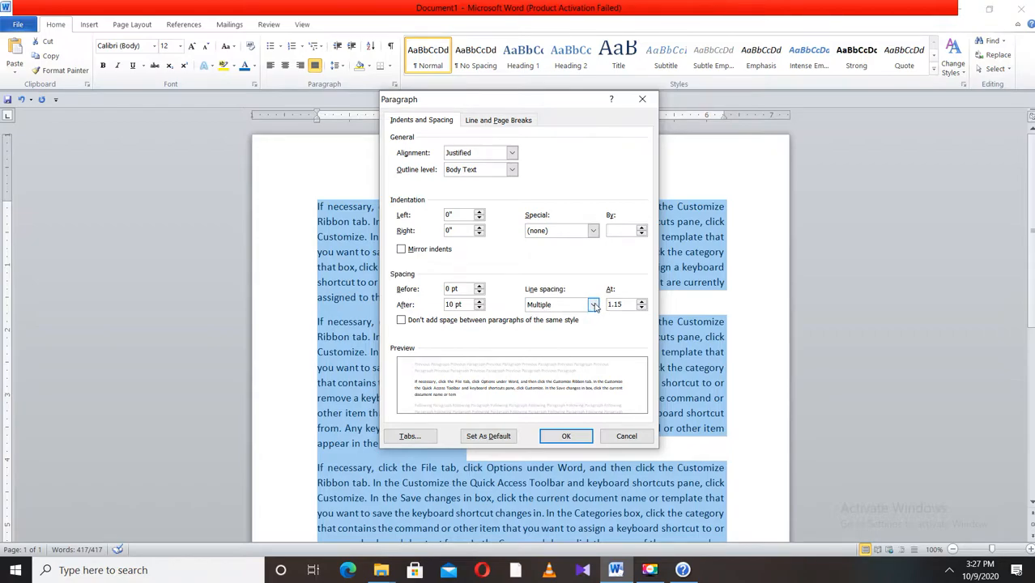
click(643, 303)
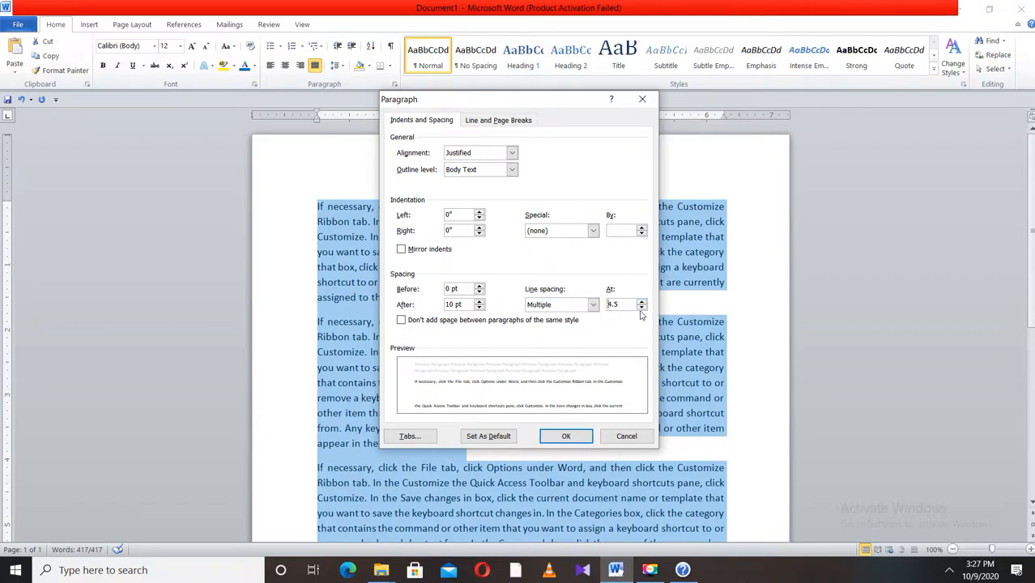
click(641, 308)
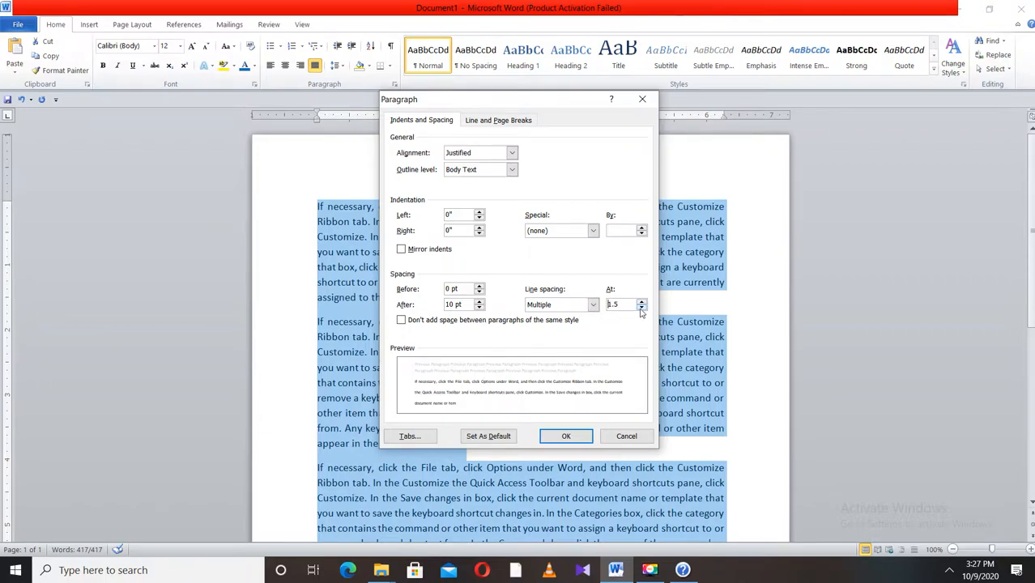
click(641, 308)
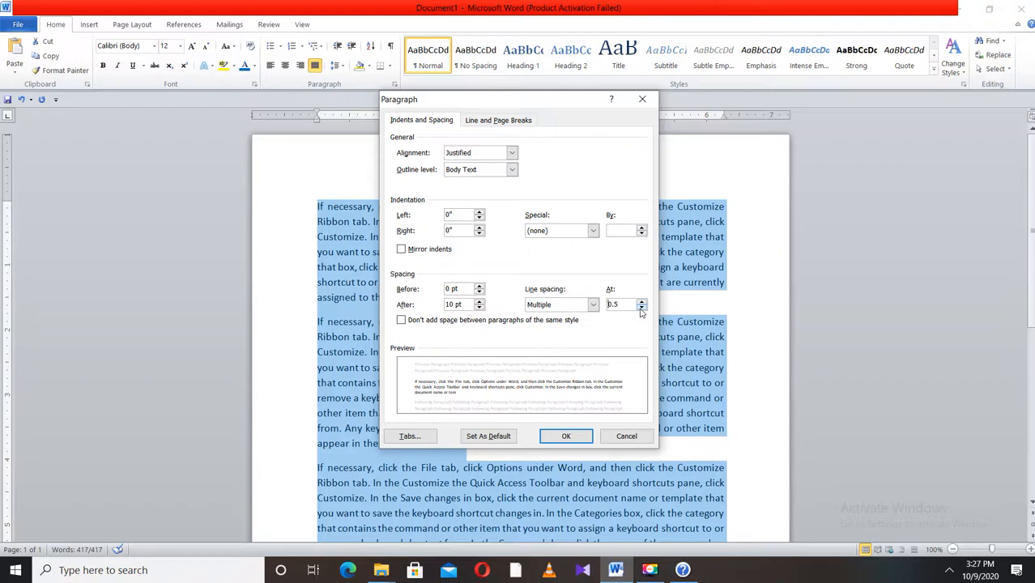
click(594, 306)
click(562, 318)
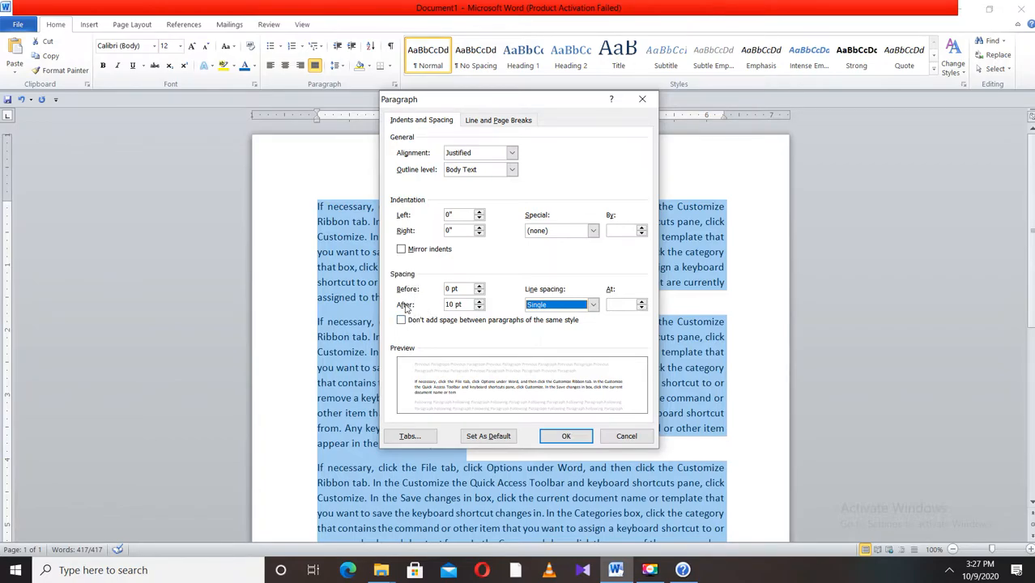
click(480, 301)
click(480, 302)
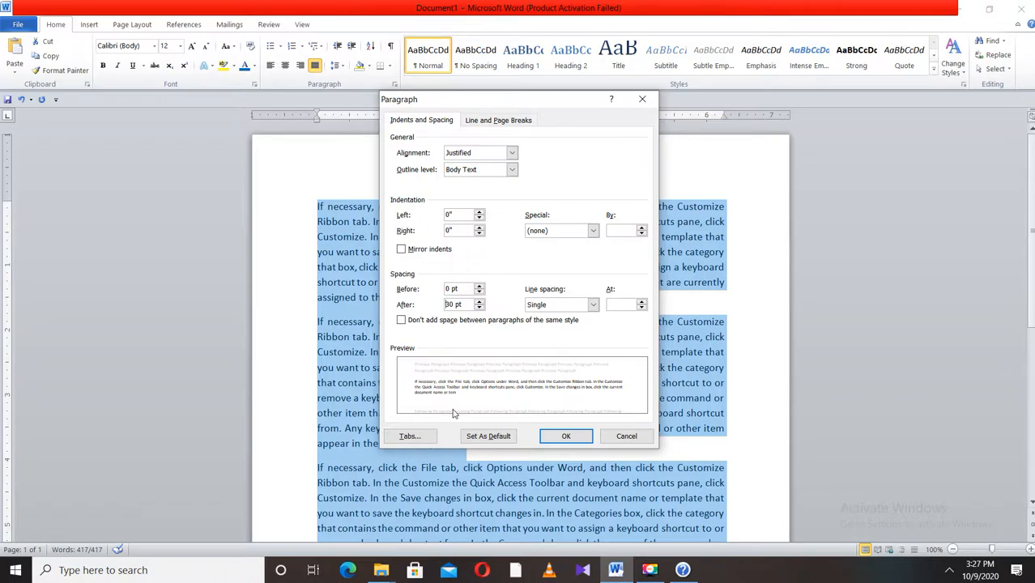
click(480, 308)
click(479, 307)
click(479, 308)
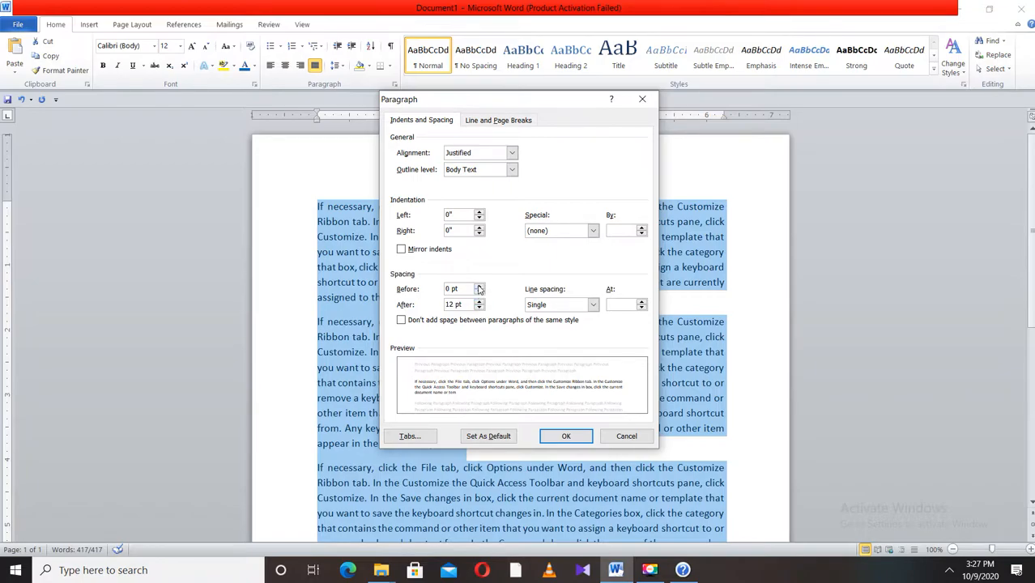
click(479, 286)
click(478, 286)
click(479, 286)
click(479, 286)
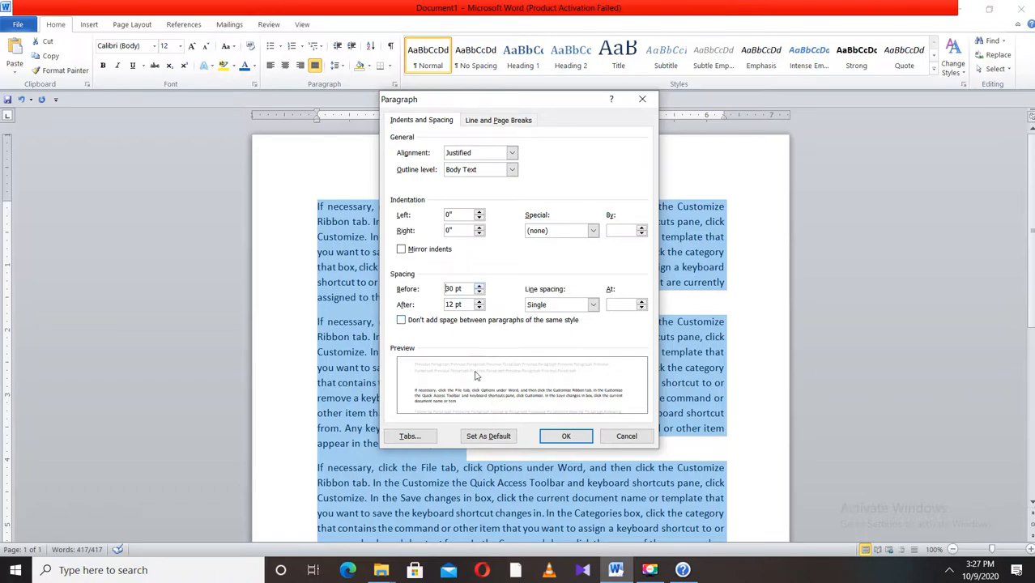
click(563, 436)
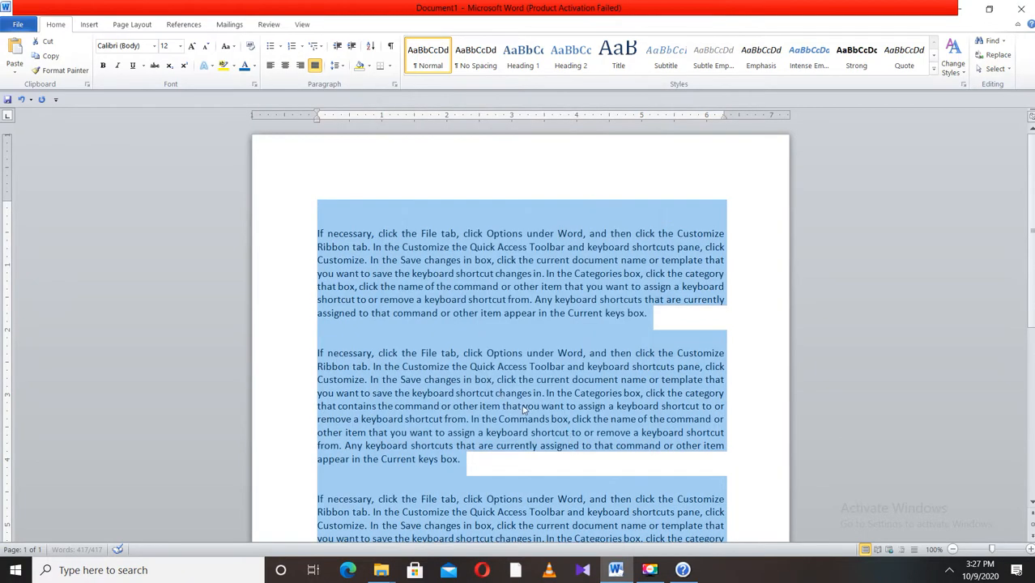
- Change the paragraph spacing to 6 pt before and 0 pt after
scroll(392, 402, down, 3)
scroll(396, 434, up, 2)
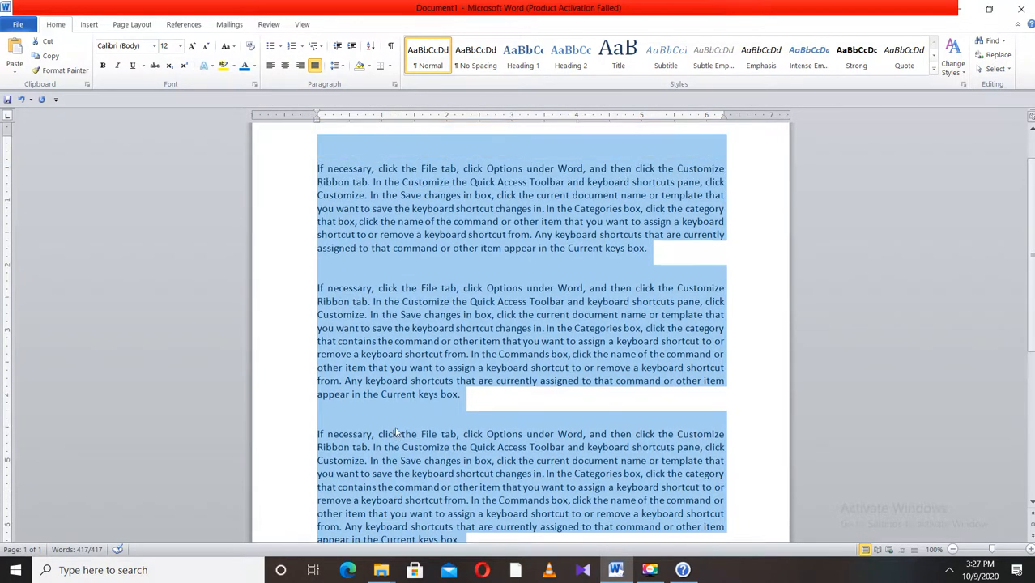
click(336, 66)
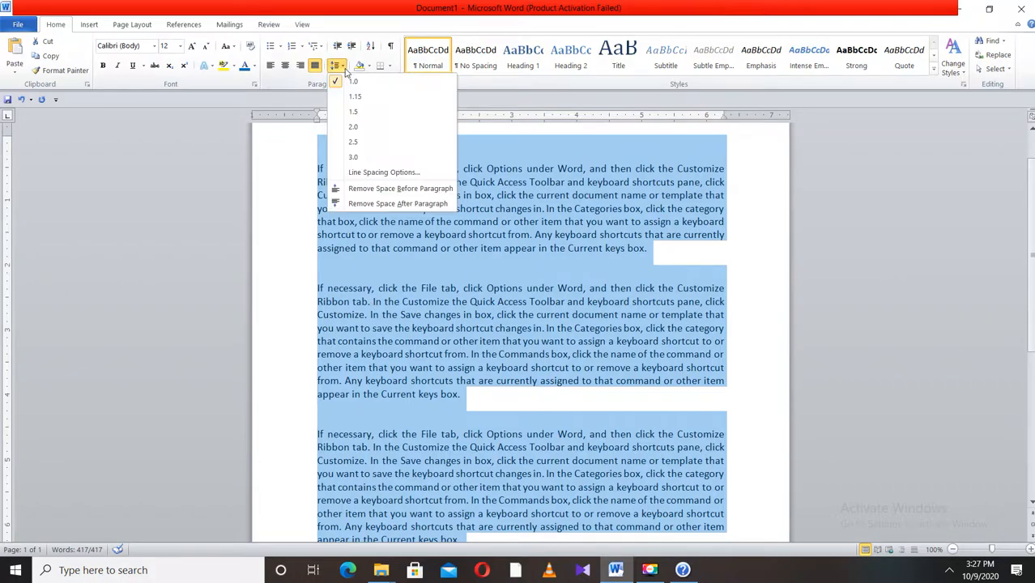
click(381, 171)
click(479, 307)
click(479, 307)
click(478, 293)
click(478, 293)
click(479, 293)
click(479, 293)
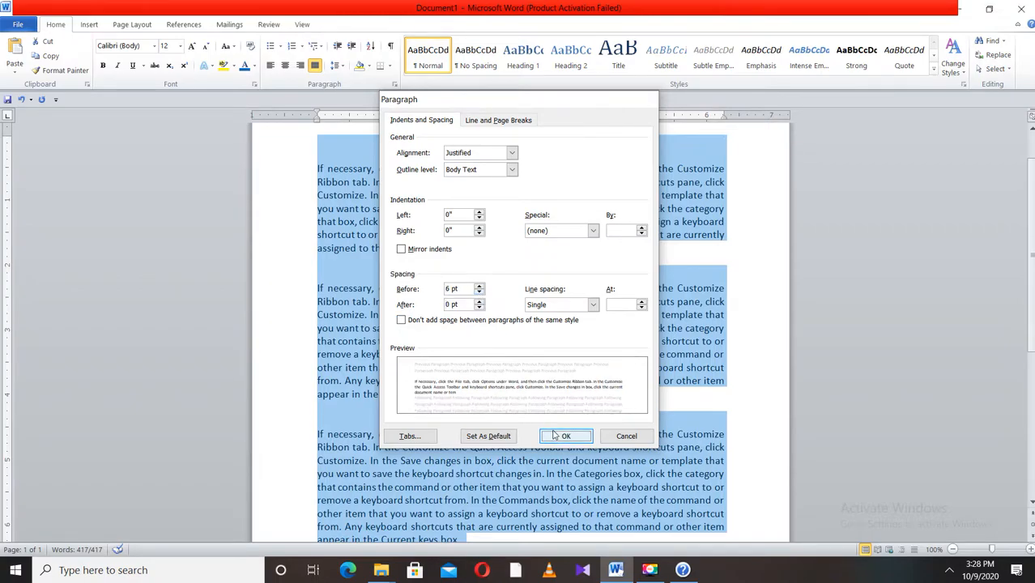
click(563, 436)
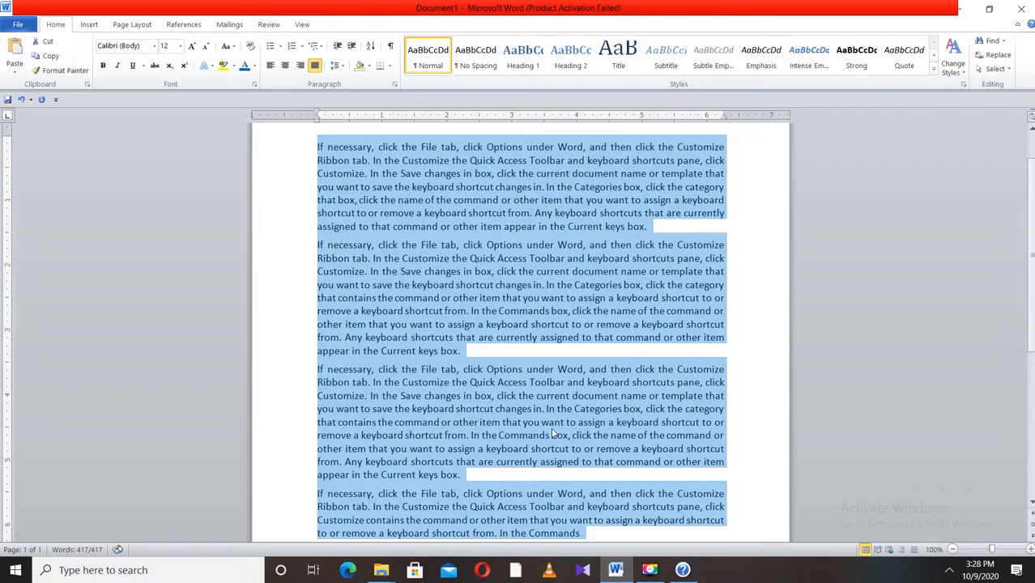
- Set the line spacing of the selected paragraphs to 1.15
click(337, 65)
click(356, 95)
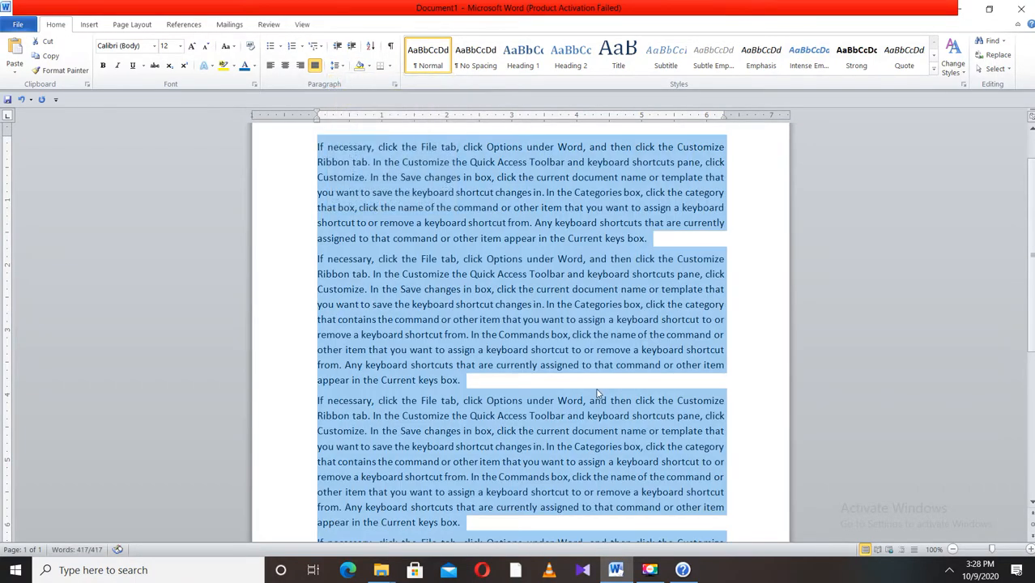
scroll(554, 393, down, 5)
scroll(554, 393, up, 5)
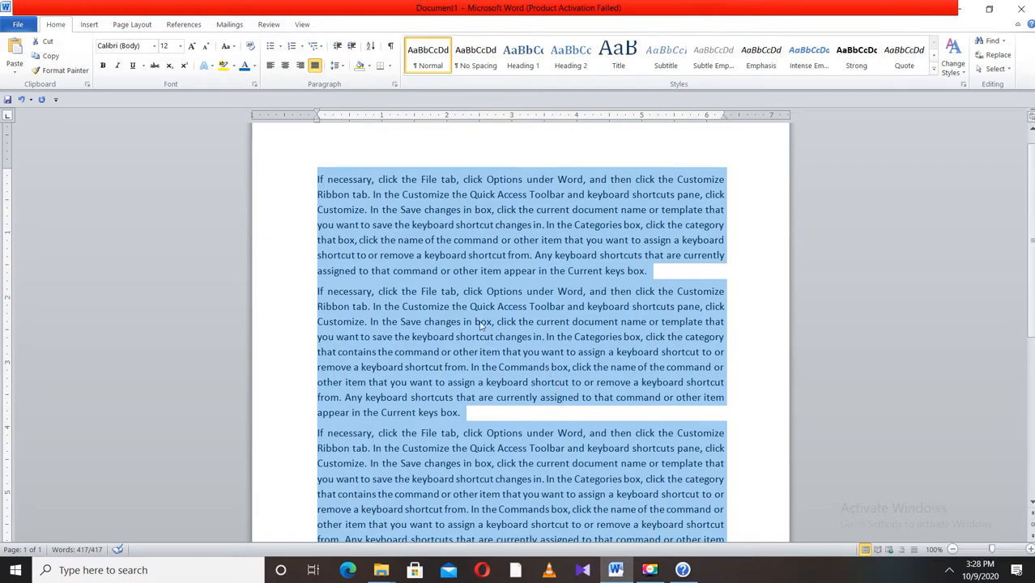
- Give every paragraph a first-line indent of about 1 inch
drag(319, 115, 386, 117)
click(504, 321)
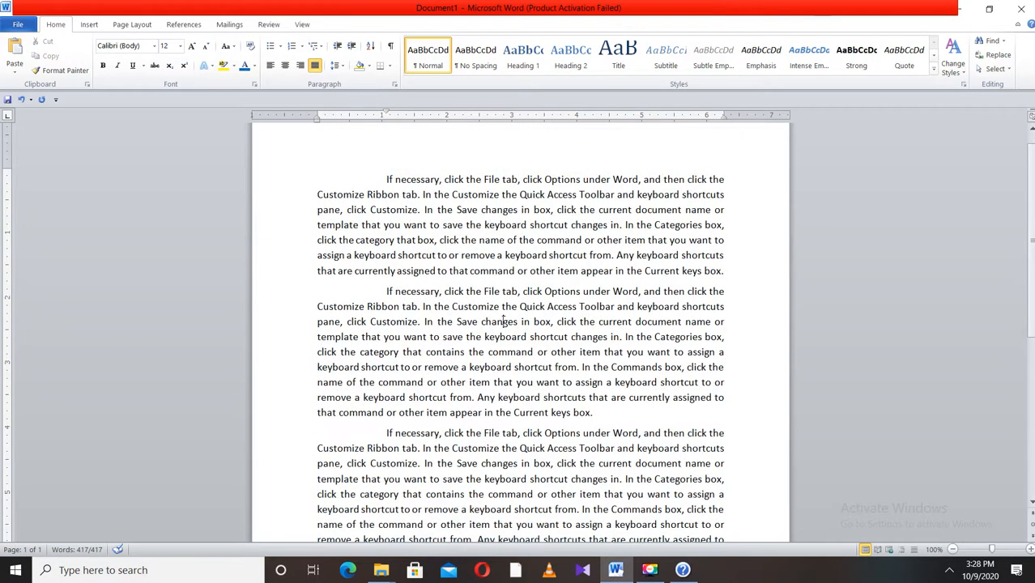
- Set the selected paragraphs' first-line indent to exactly 1" with Justified alignment
drag(387, 180, 666, 361)
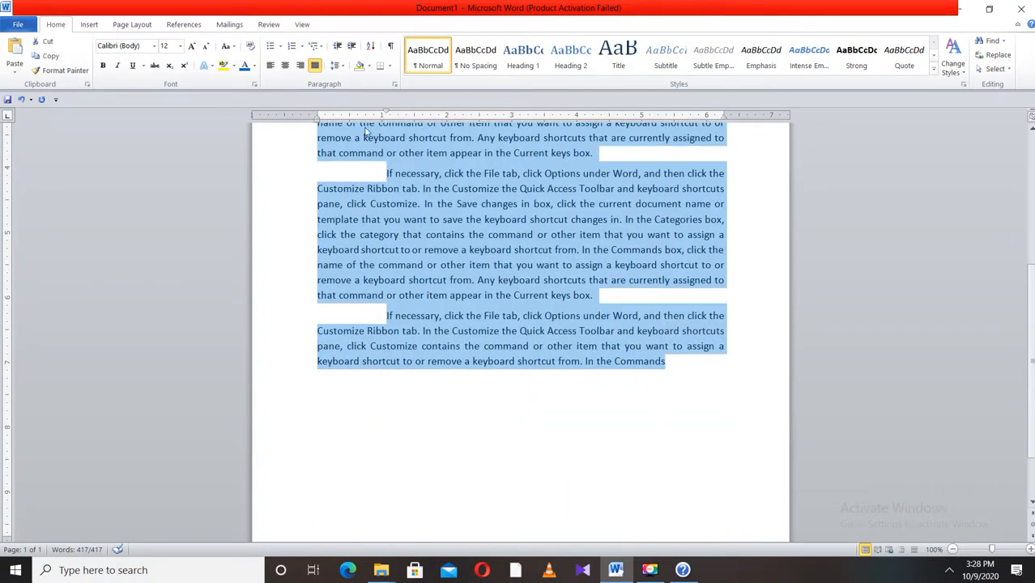
click(342, 67)
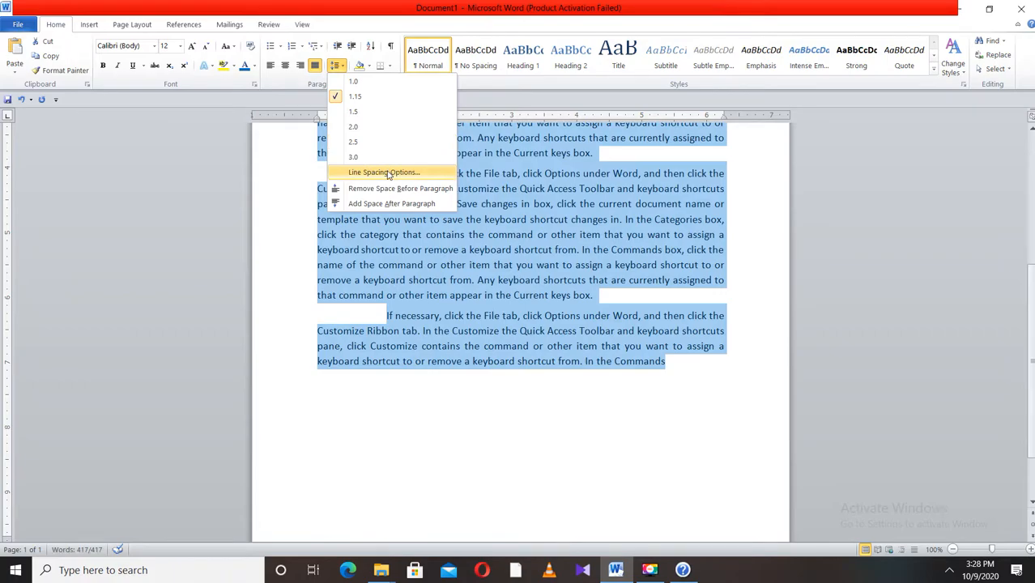
click(387, 173)
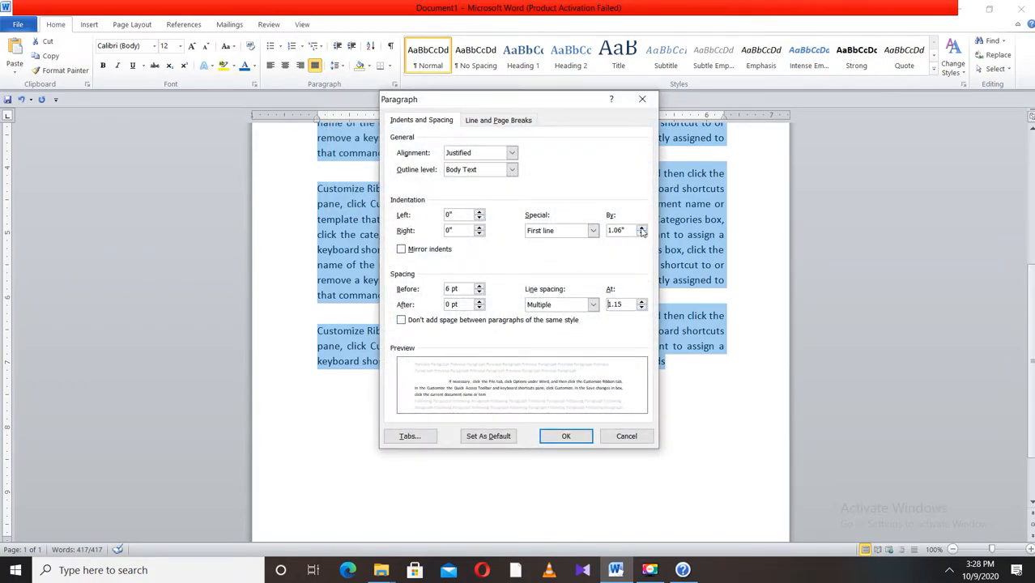
click(641, 234)
click(642, 228)
click(514, 152)
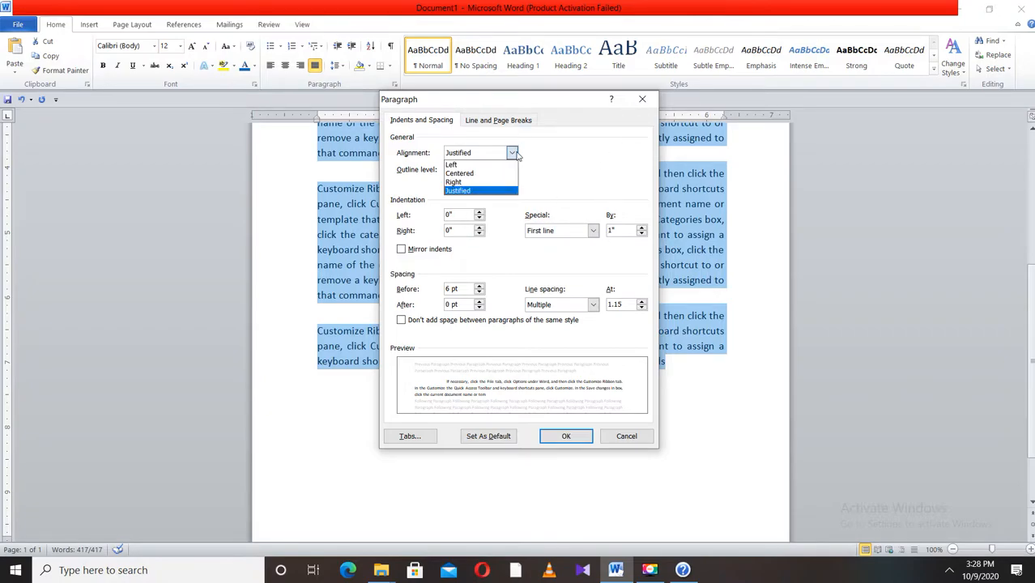
click(482, 192)
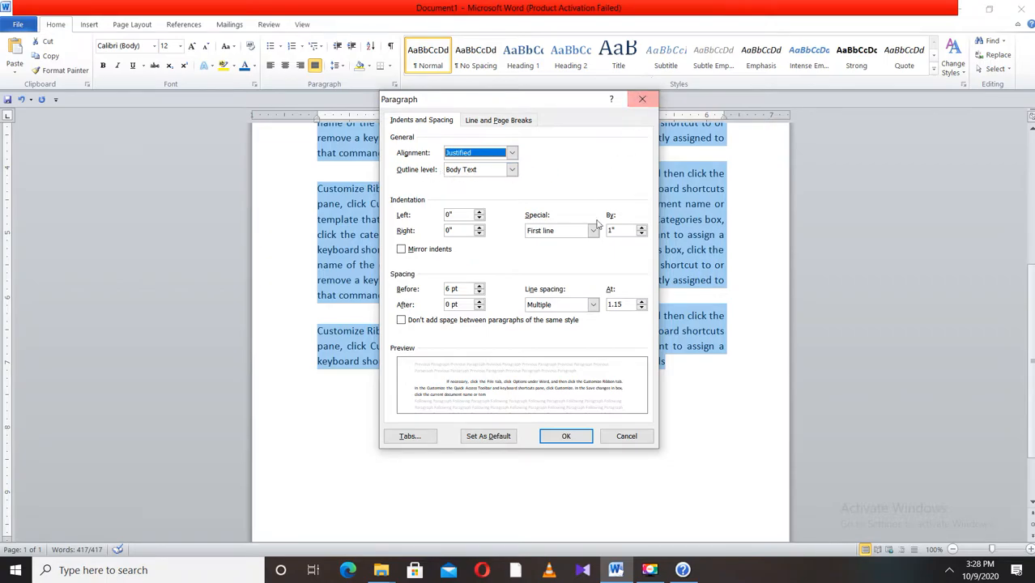
click(566, 436)
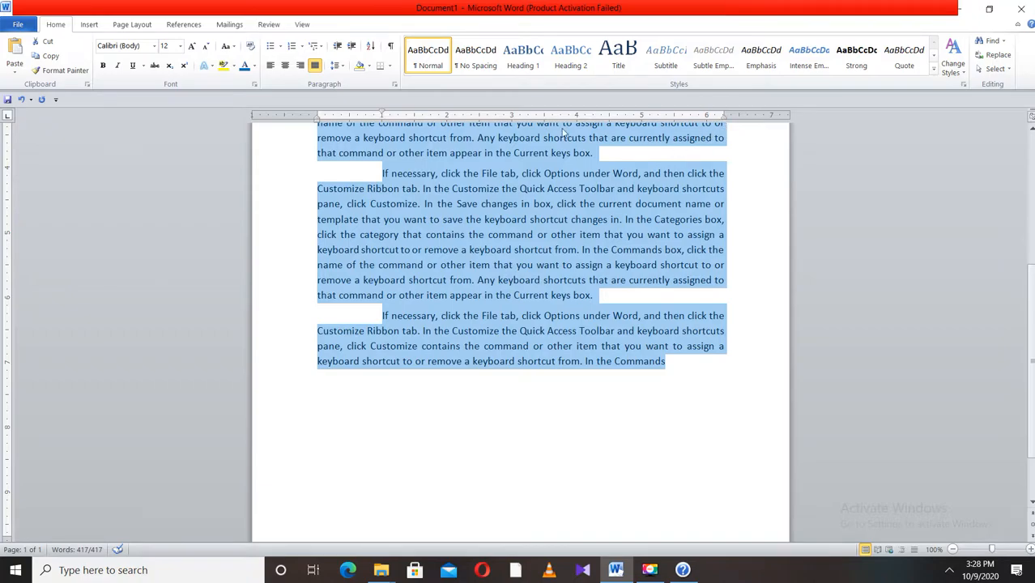
- Try increasing the left indent of all paragraphs, then decrease it again
click(395, 86)
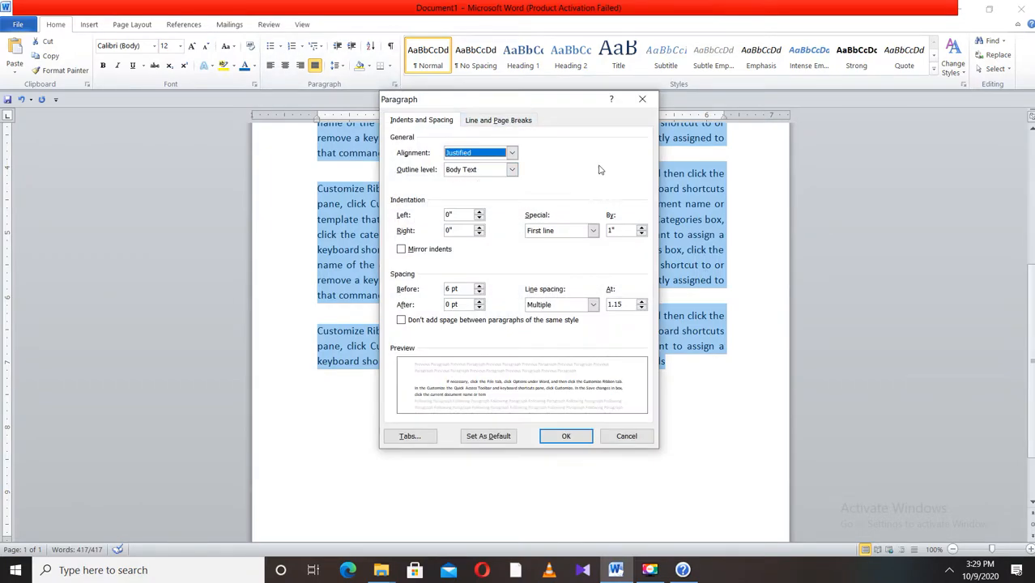
click(567, 436)
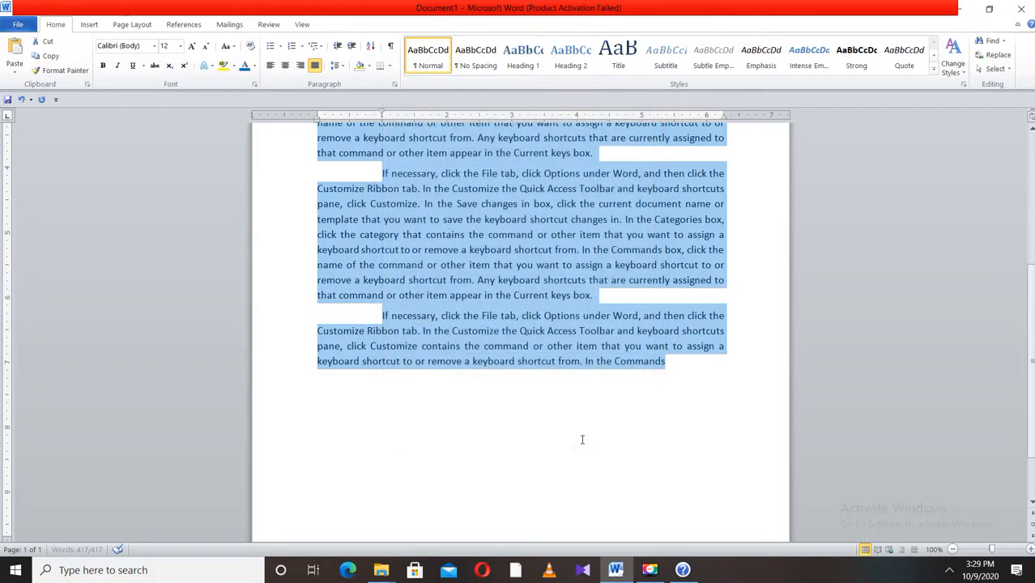
click(353, 47)
click(339, 47)
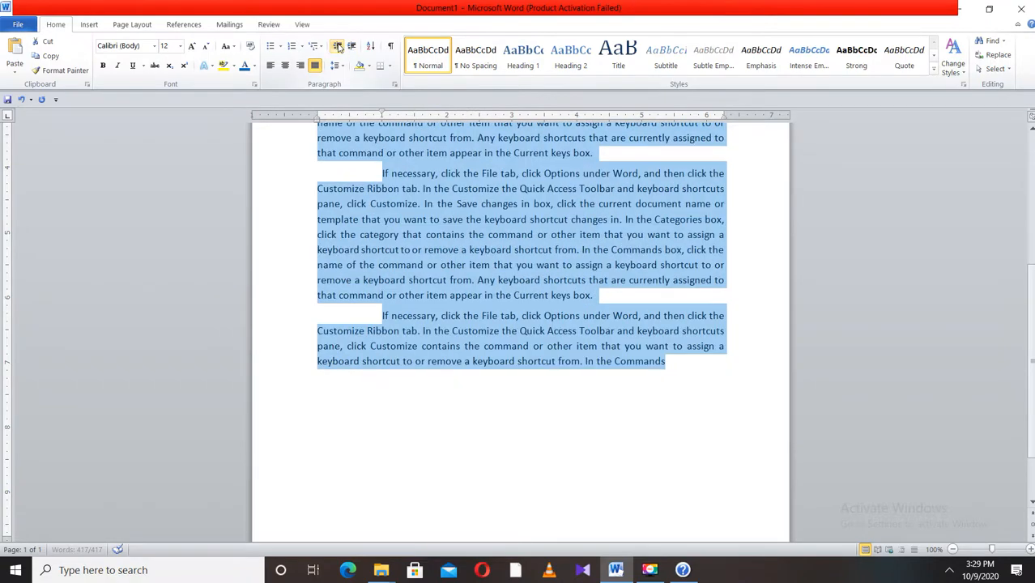
click(352, 47)
click(352, 47)
key(Right)
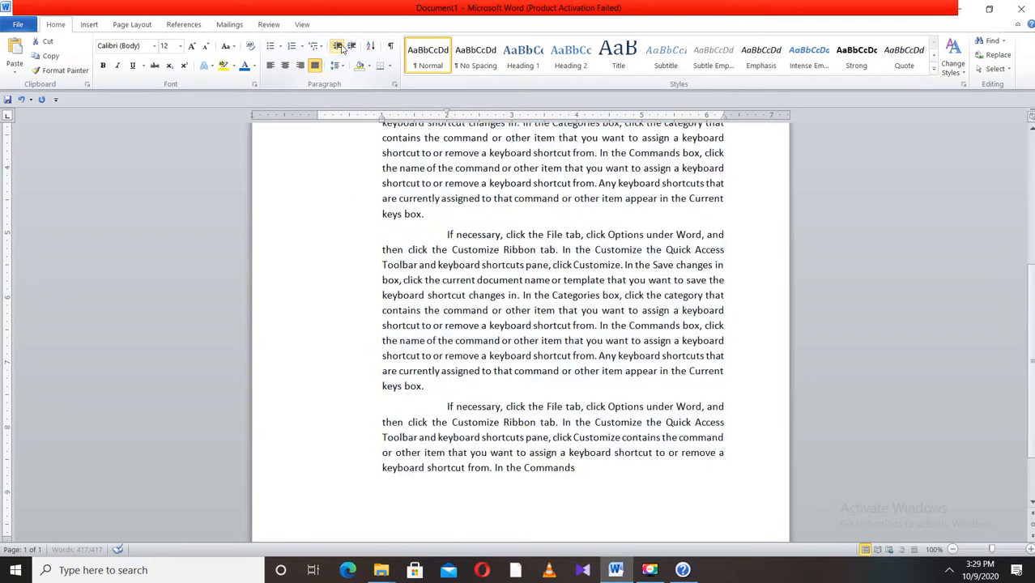
key(ctrl+a)
click(339, 47)
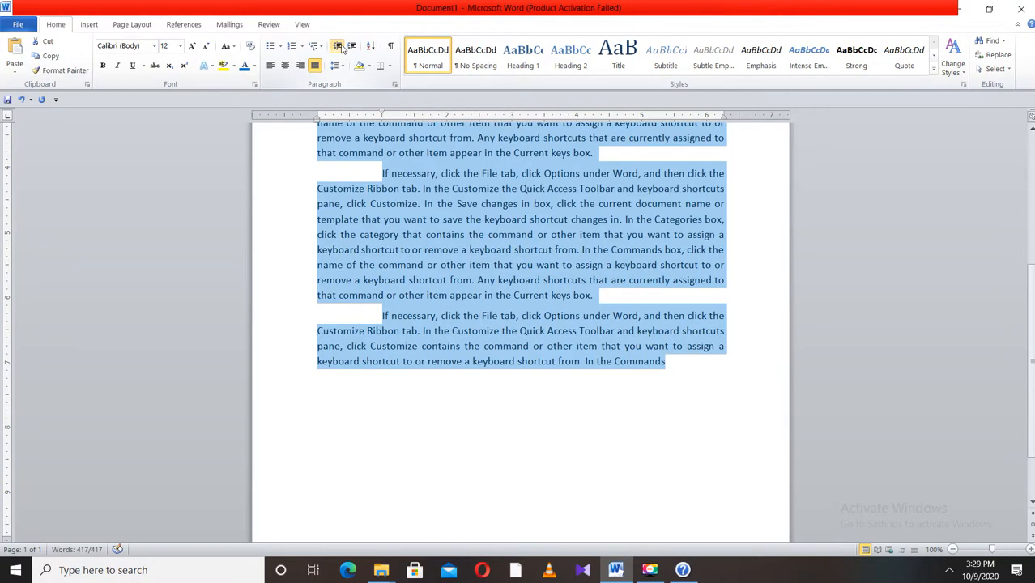
click(394, 86)
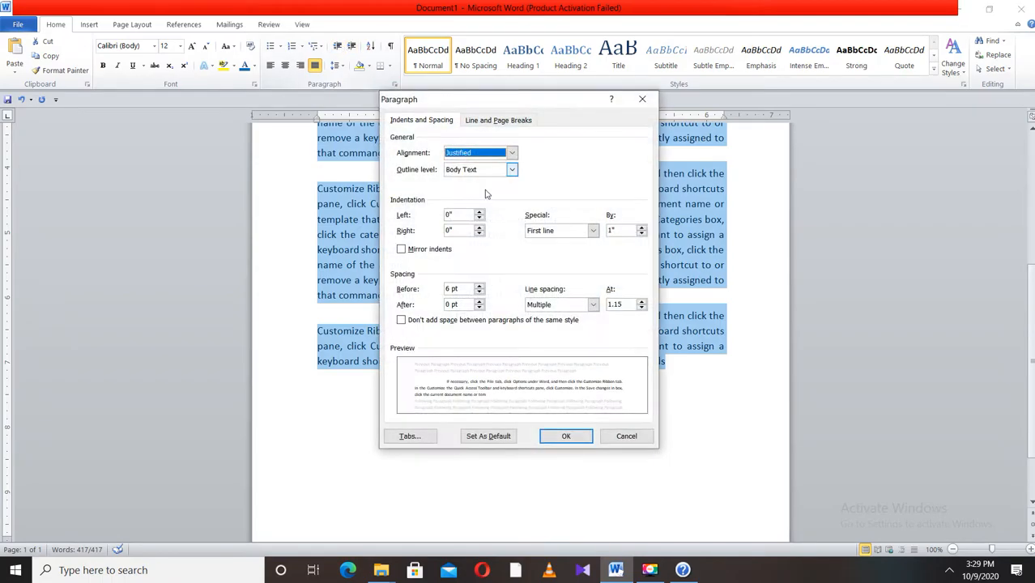
click(623, 430)
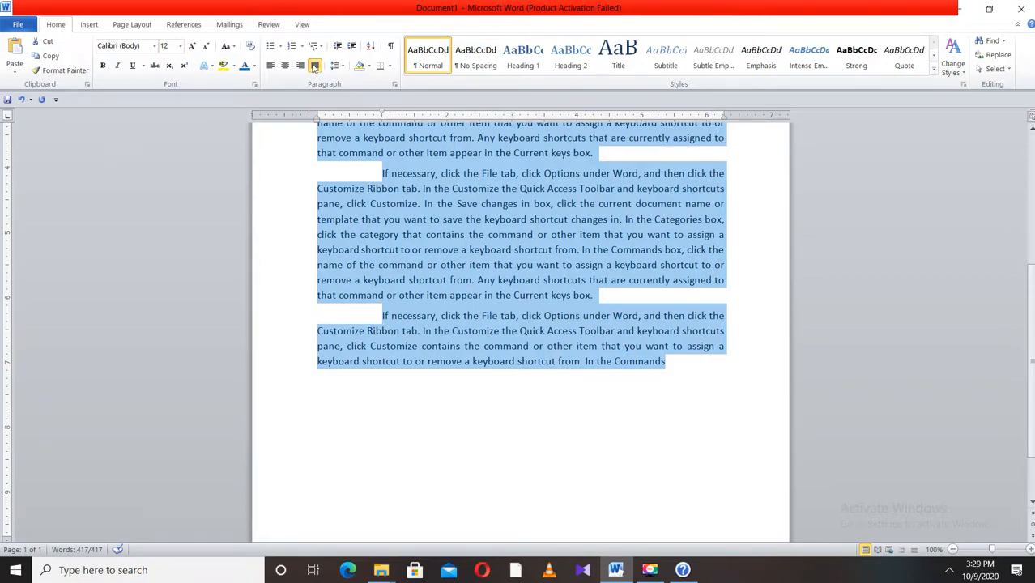
click(280, 49)
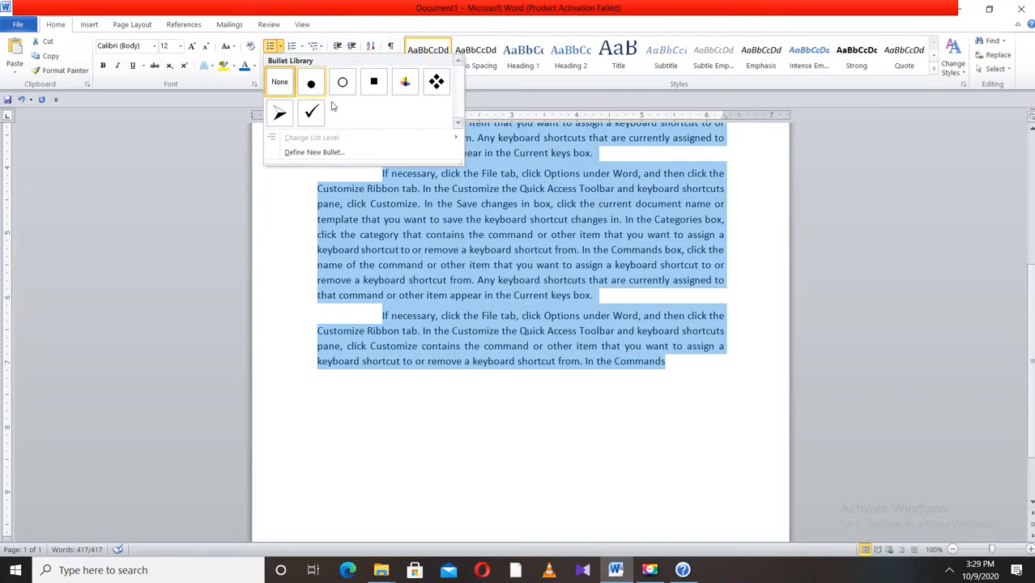
key(Escape)
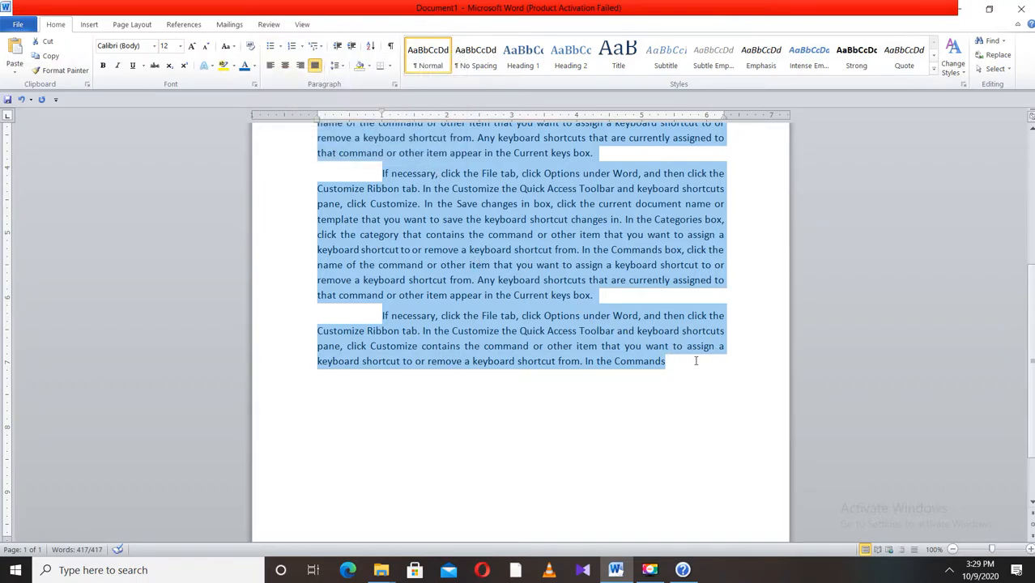
- Delete all the practice text from the document
click(672, 374)
drag(658, 364, 371, 166)
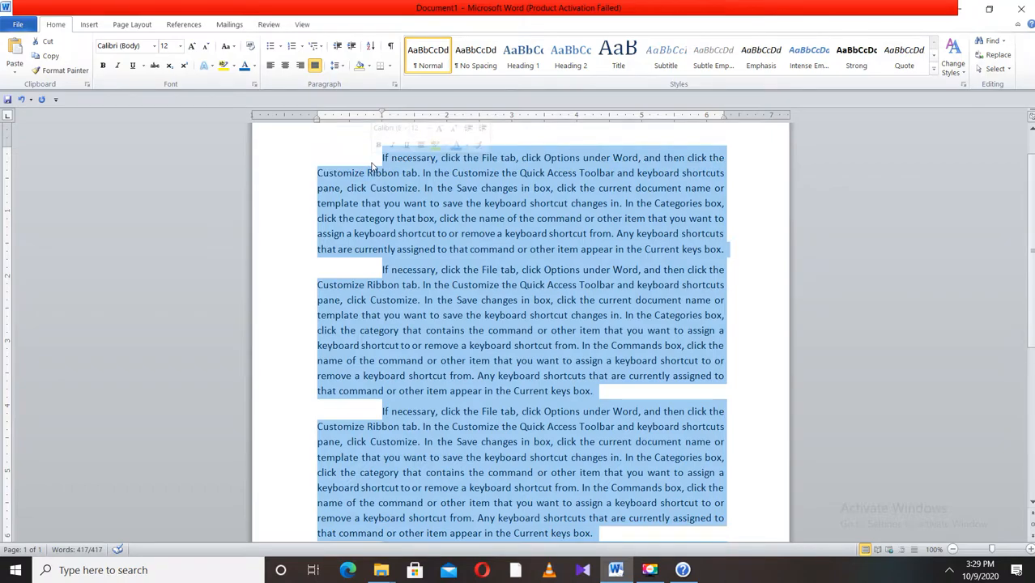
key(Delete)
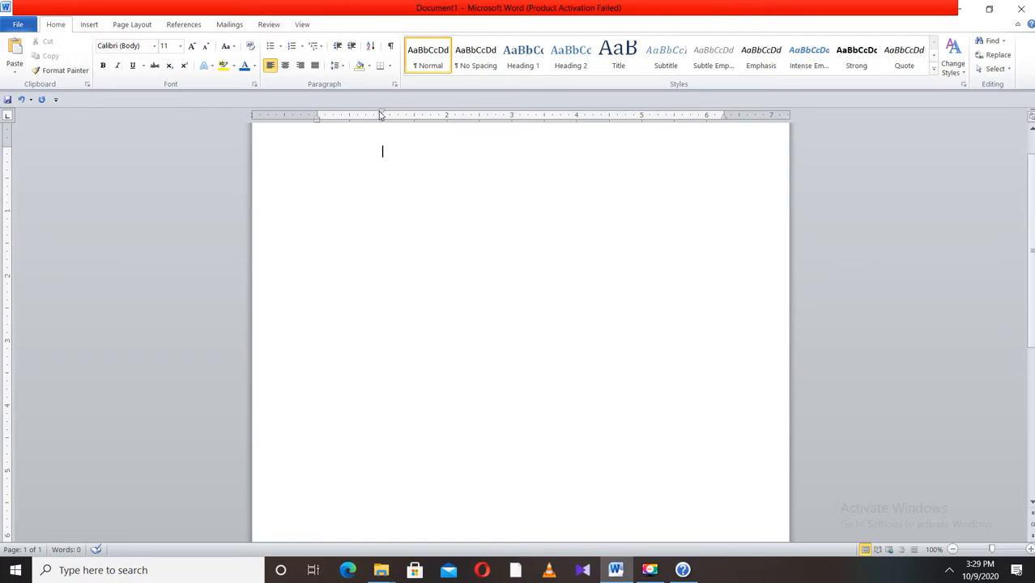
- Remove the first-line indent, centre the paragraph and type BASAVARADDI EDUCATION SOCIETY as the first line
drag(382, 115, 317, 115)
click(285, 65)
text(BASAVARAD)
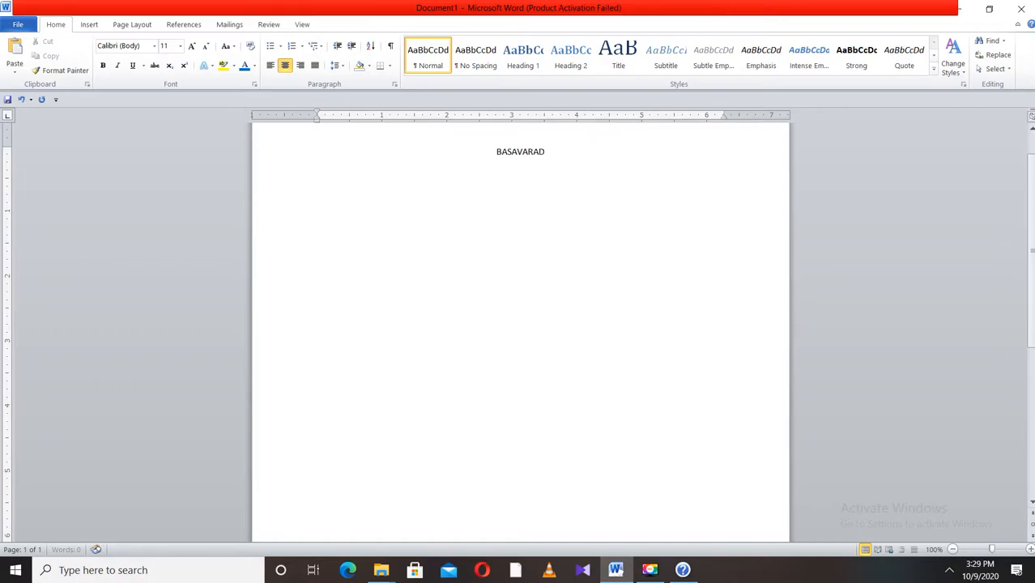
text(DI EDUCATIO)
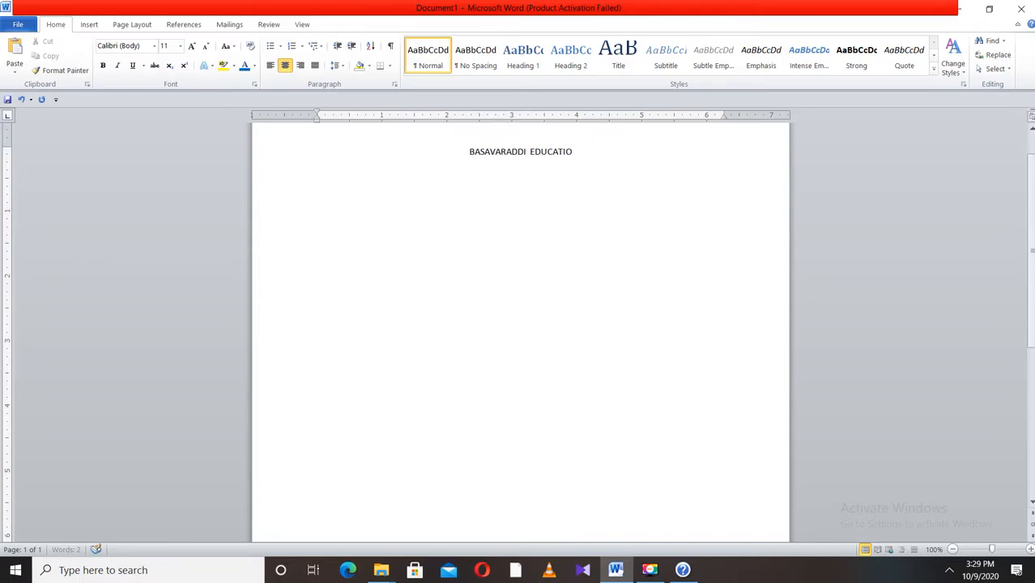
text(N SO)
text(CIE)
text(TY )
text(BASAVARADDI)
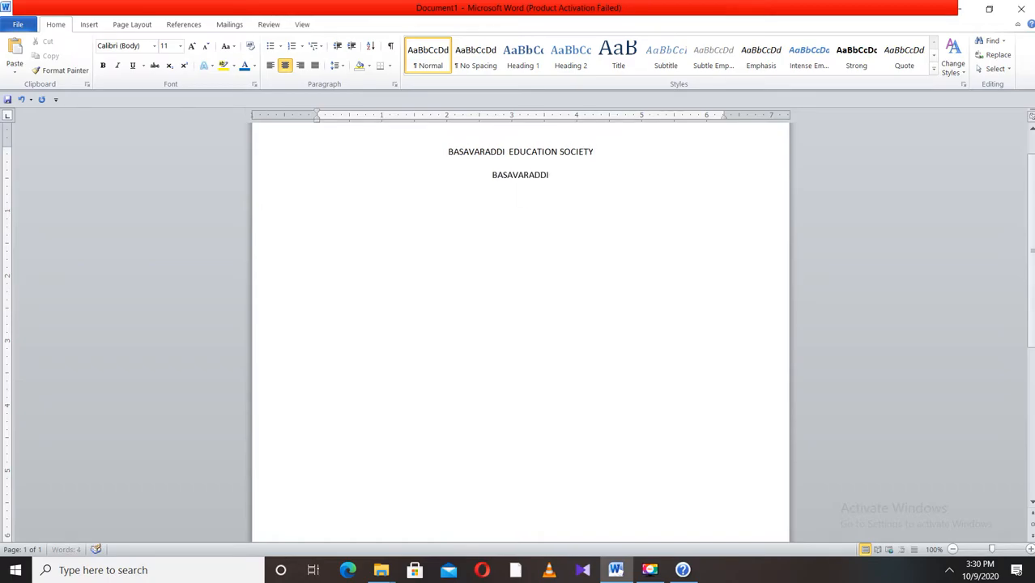
text( ITI CO)
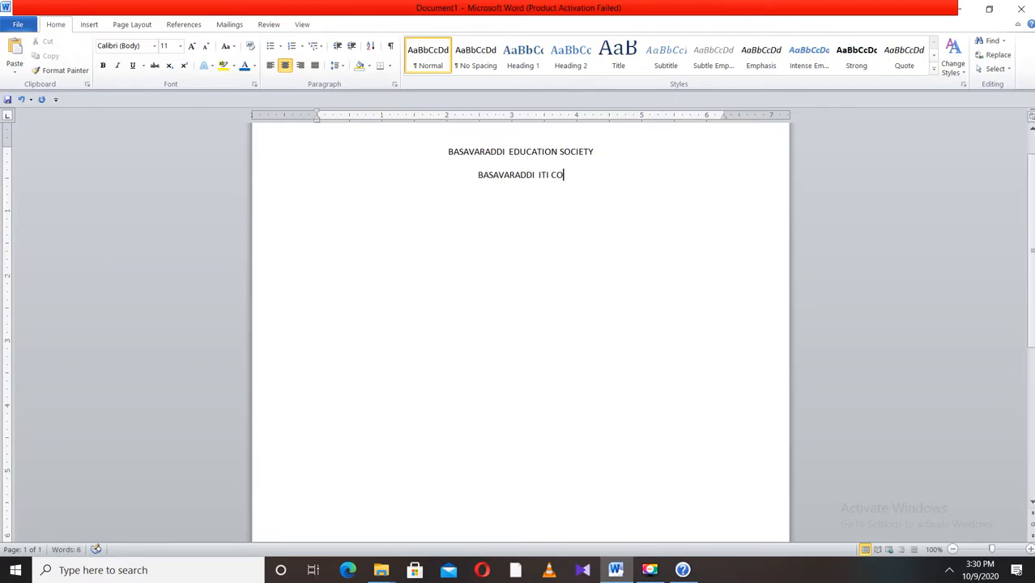
text(LLEGE)
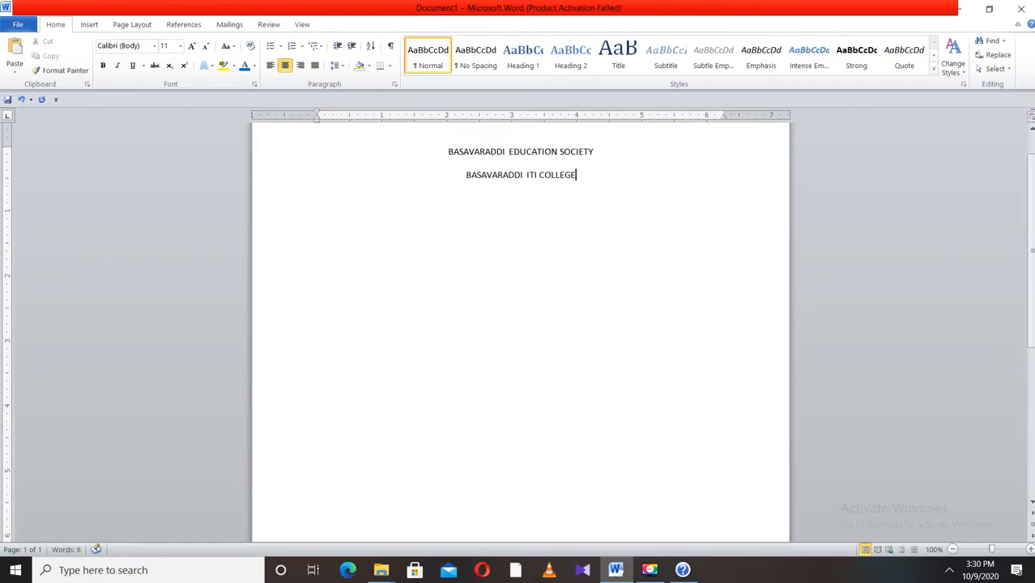
text( DHARW)
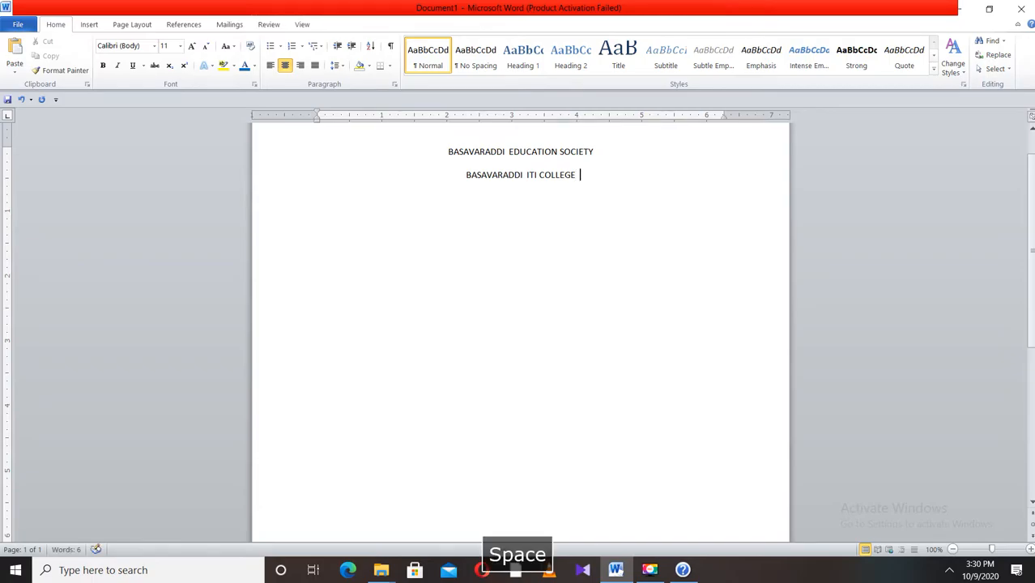
text(AD)
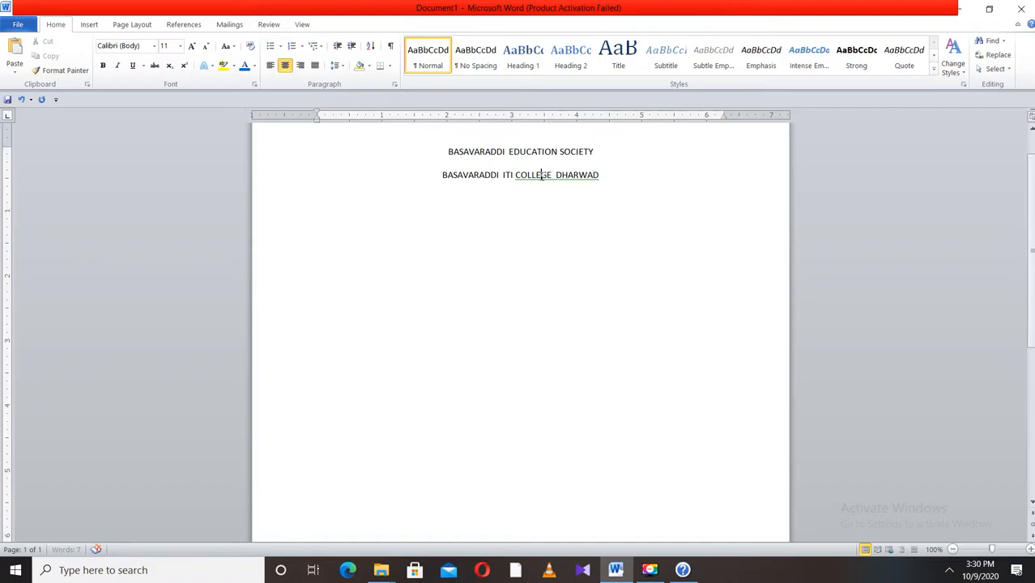
- Type BASAVARADDI ITI COLLEGE DHARWAD on the second line and ignore its grammar flag
right_click(544, 176)
click(621, 194)
- Enlarge the second line's font to 14 pt and the first line's font to 12 pt
drag(606, 176, 425, 178)
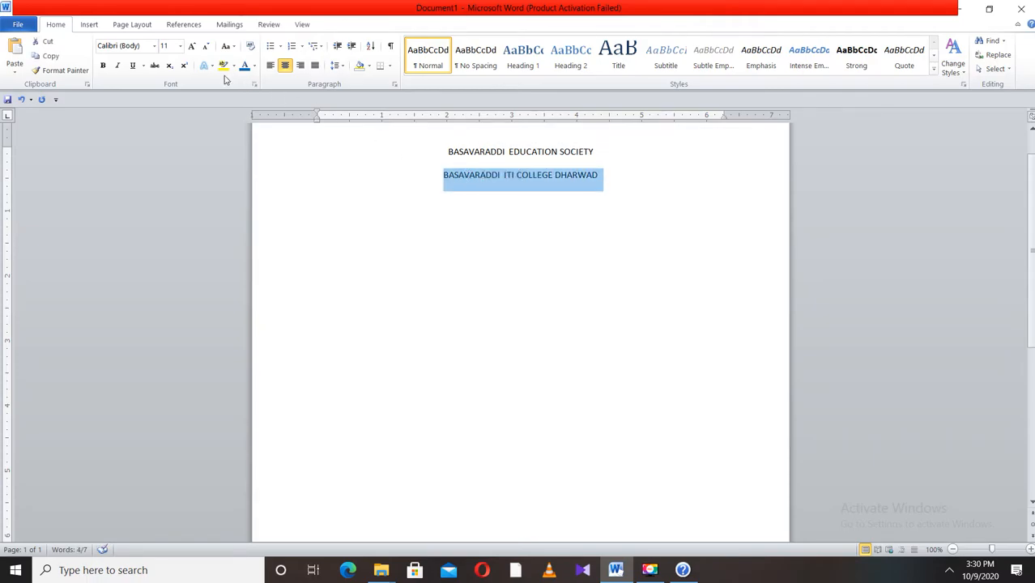
click(192, 46)
click(192, 46)
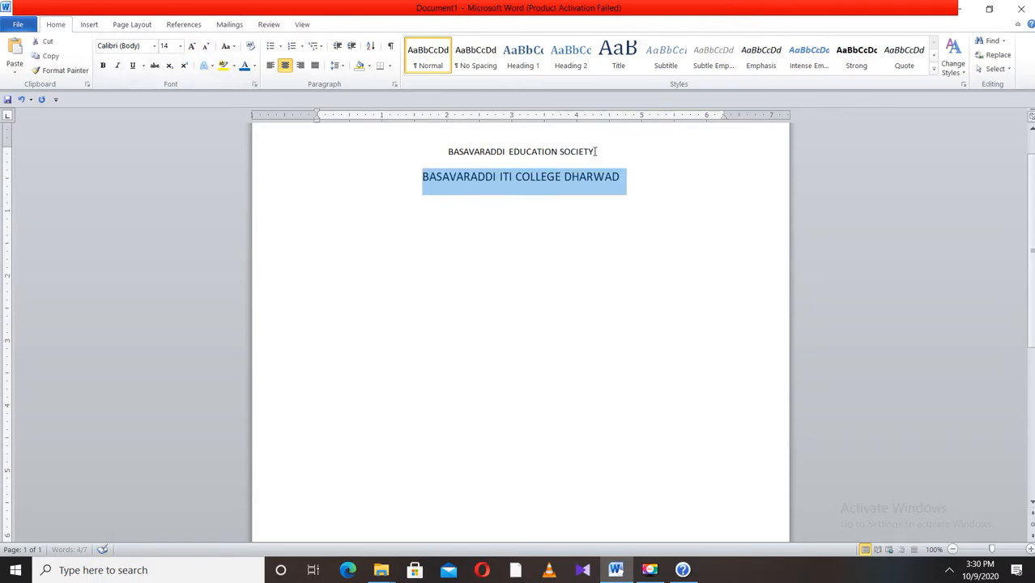
drag(597, 151, 437, 138)
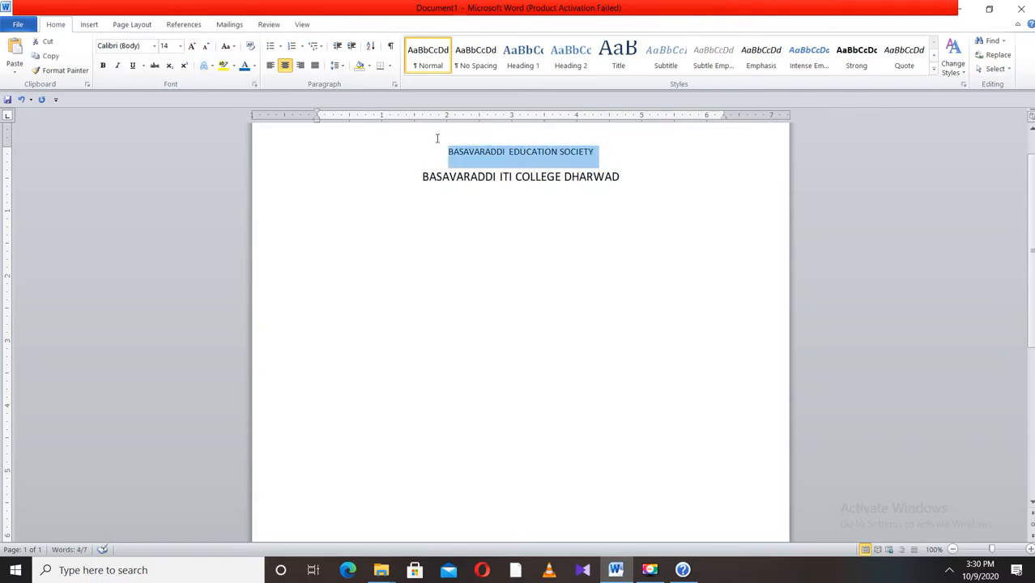
click(192, 46)
- Set both heading lines to 1.0 line spacing and remove the space after the paragraphs
drag(622, 183, 443, 152)
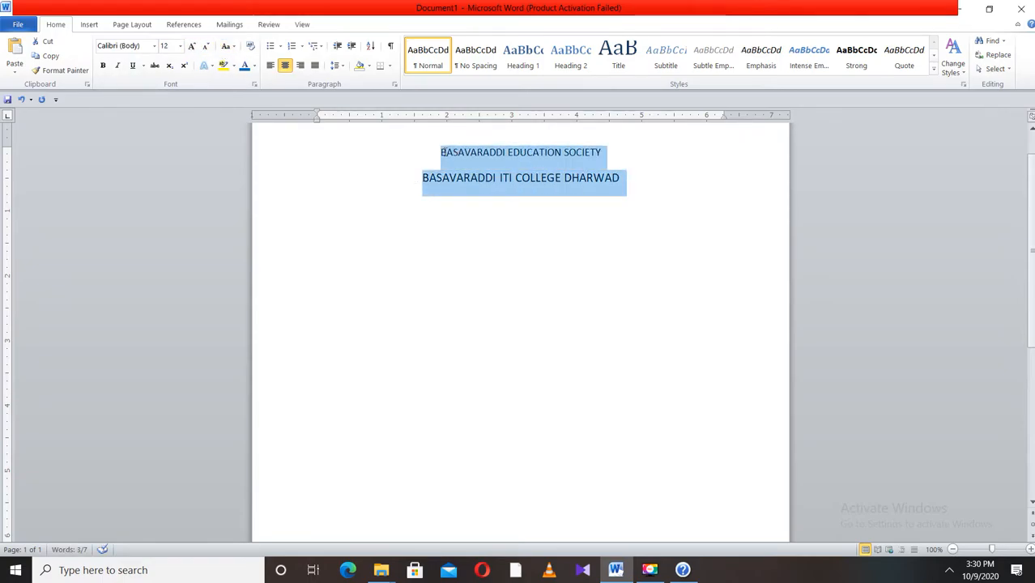
click(338, 67)
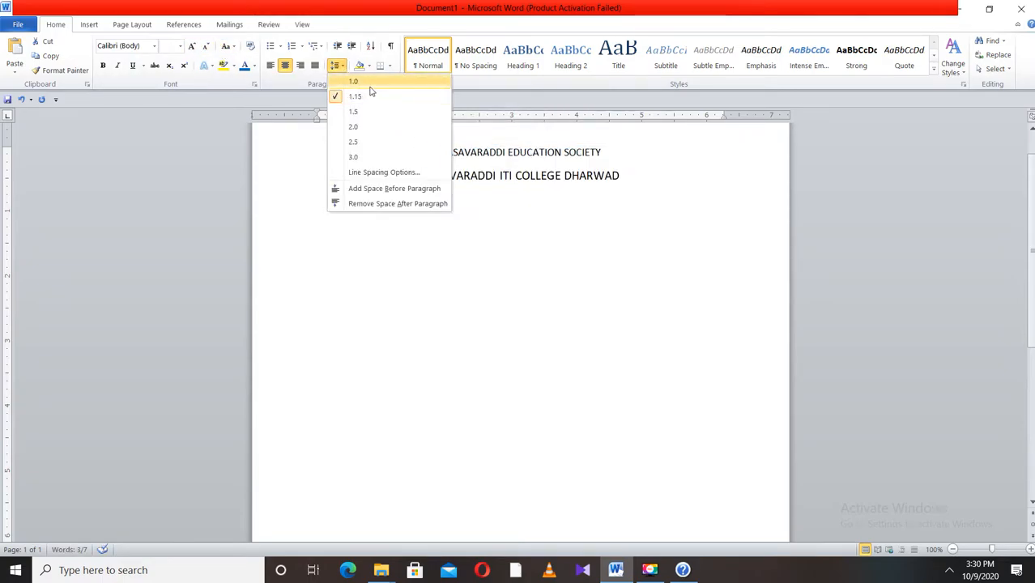
click(361, 81)
click(336, 65)
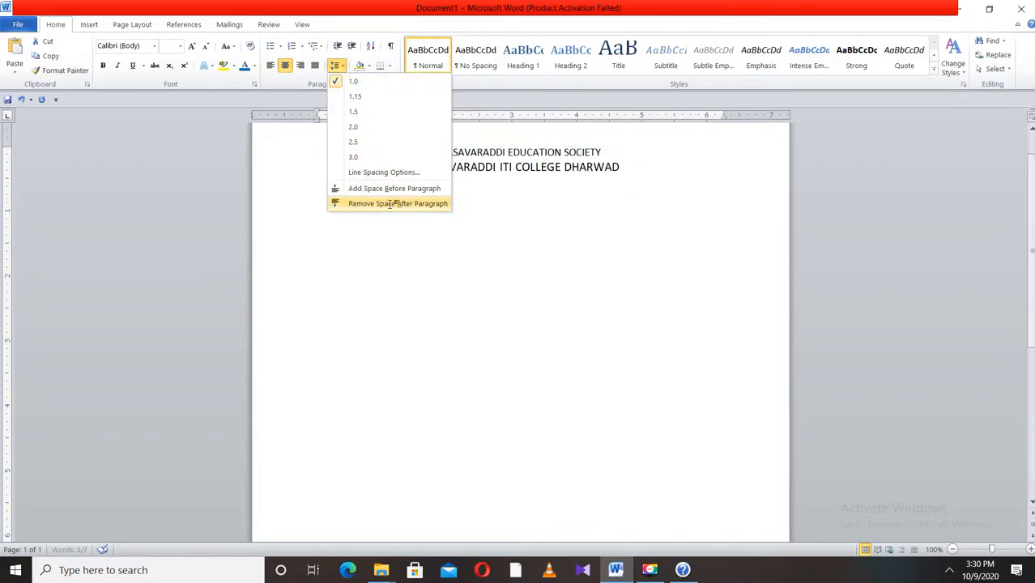
click(390, 204)
- Add a third centred line reading Maratha Colony morey Building Dhrawd below the college name
click(631, 166)
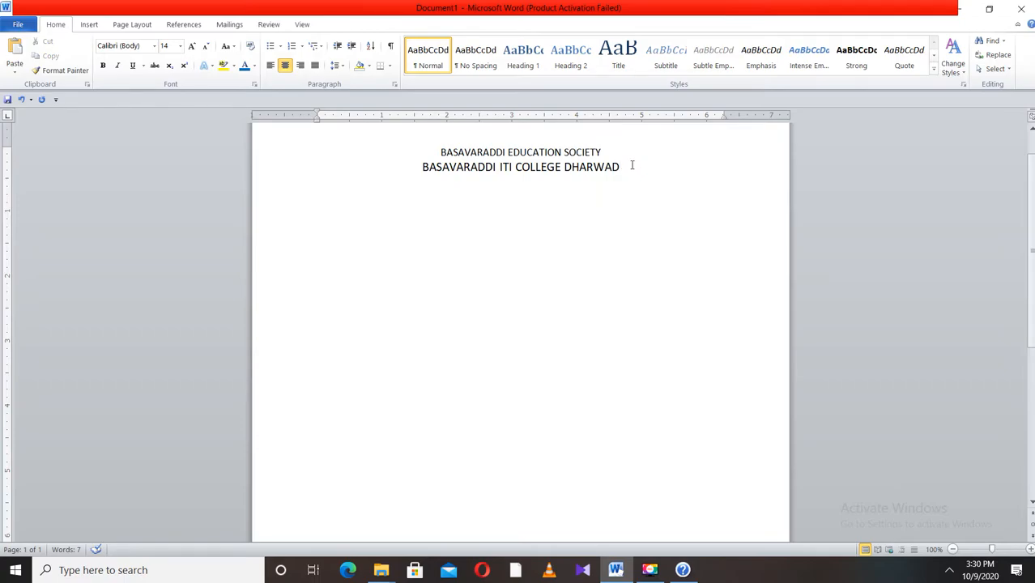
key(Return)
text(MA)
key(BackSpace)
text(aratha )
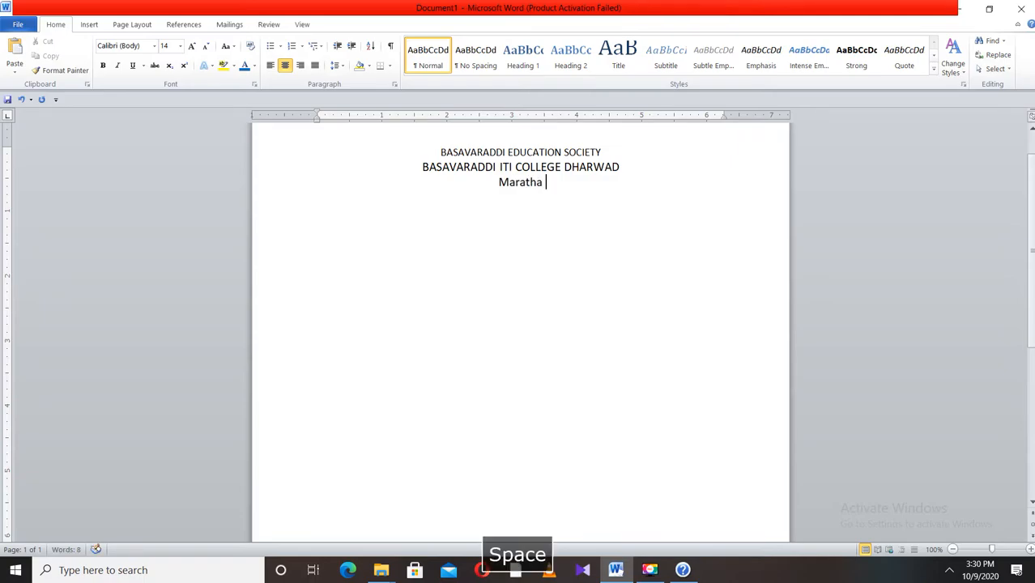
text(Colo)
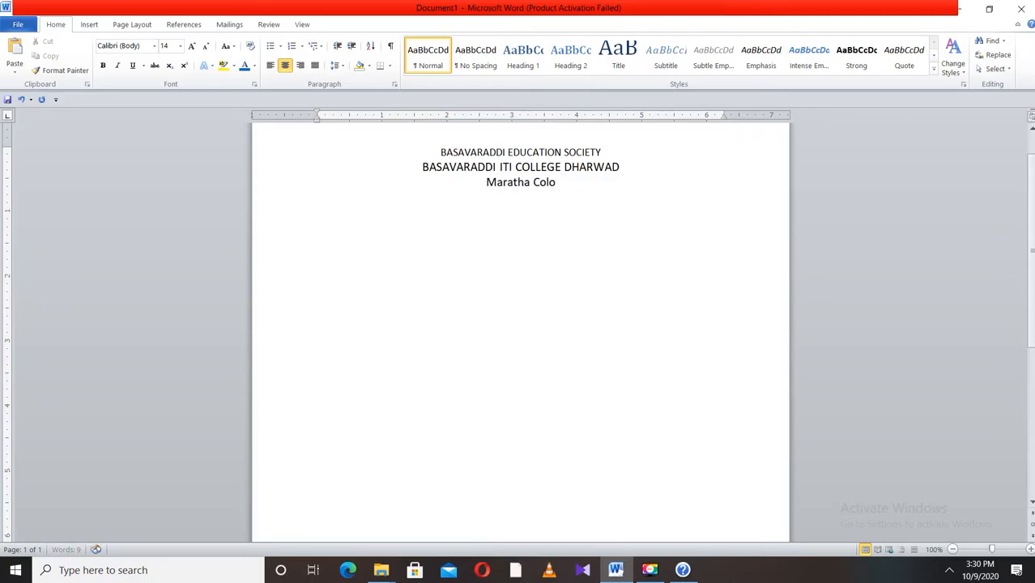
text(nu)
key(BackSpace)
text(y)
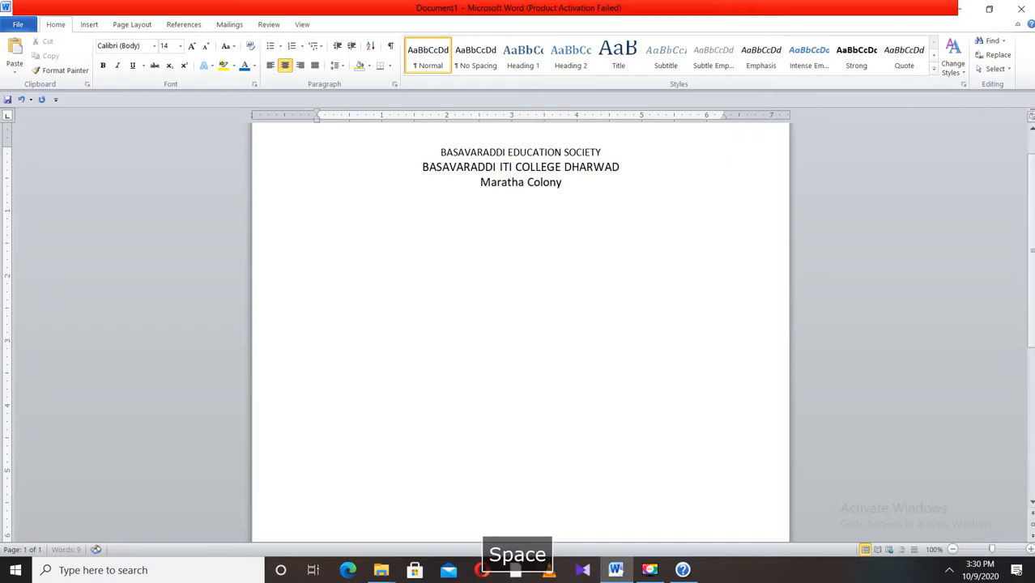
text( morey Building )
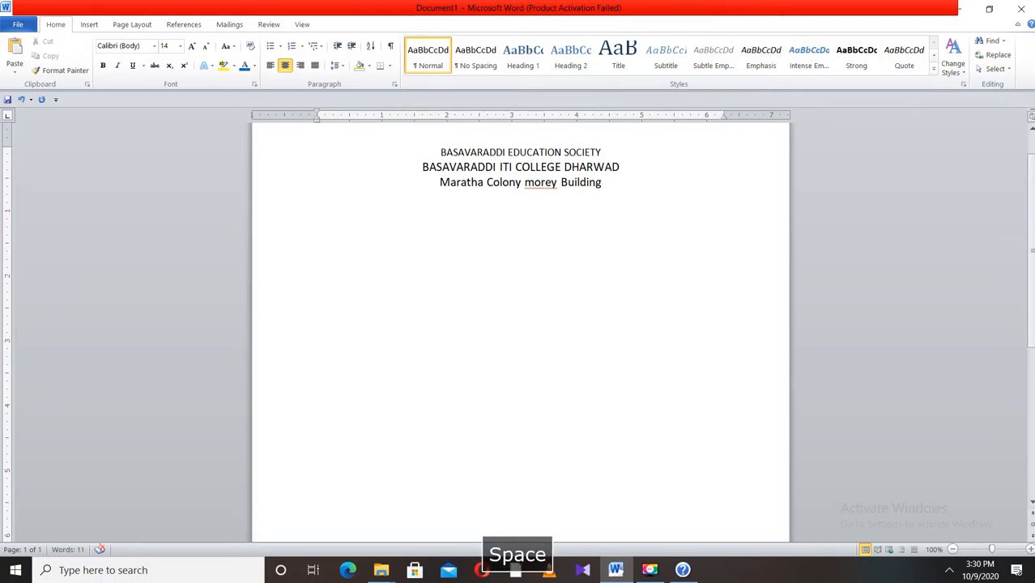
text(Dhrawd)
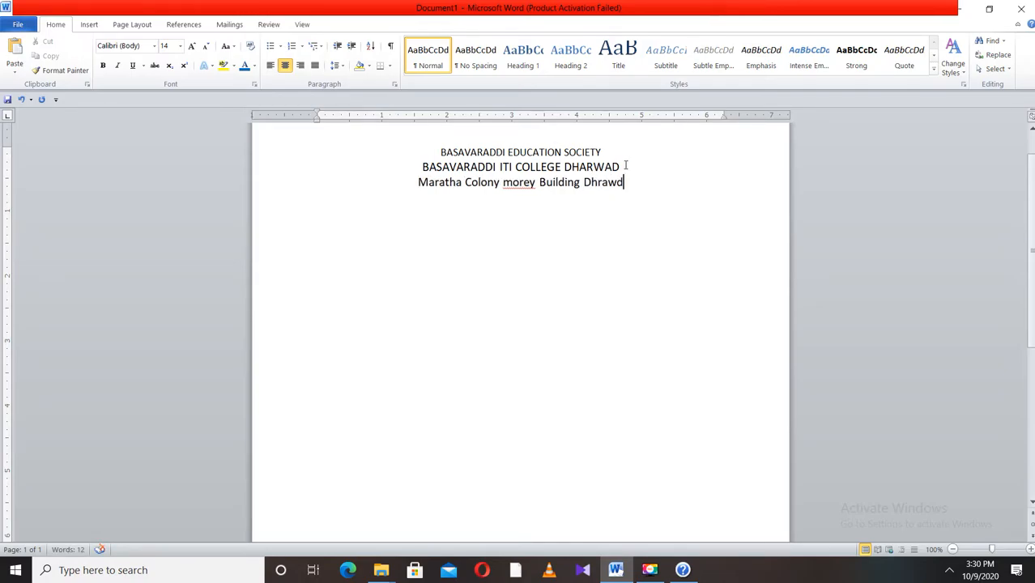
- Delete DHARWAD from the college line and capitalize each word of the address line
drag(625, 165, 585, 167)
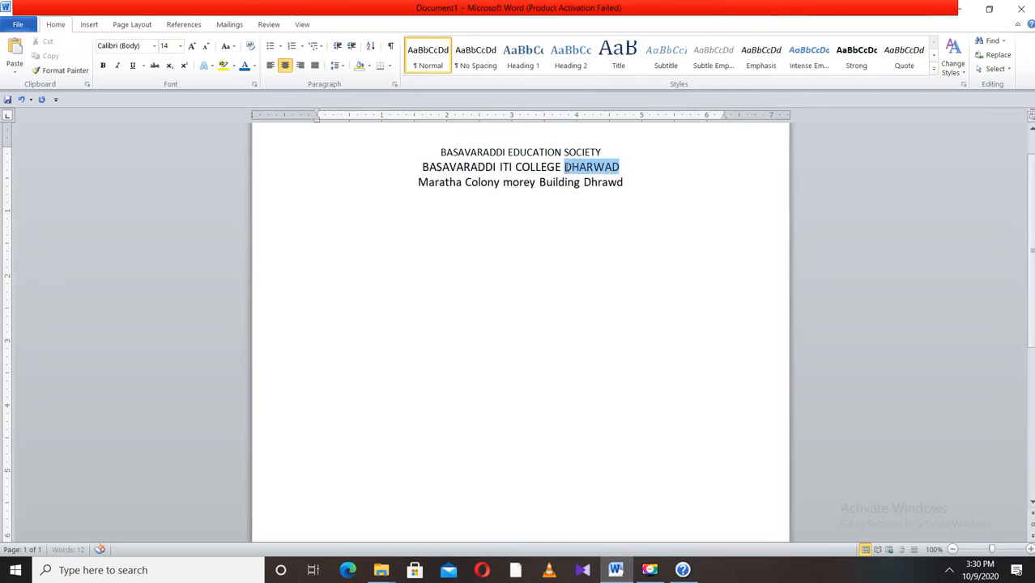
key(Delete)
drag(630, 187, 416, 183)
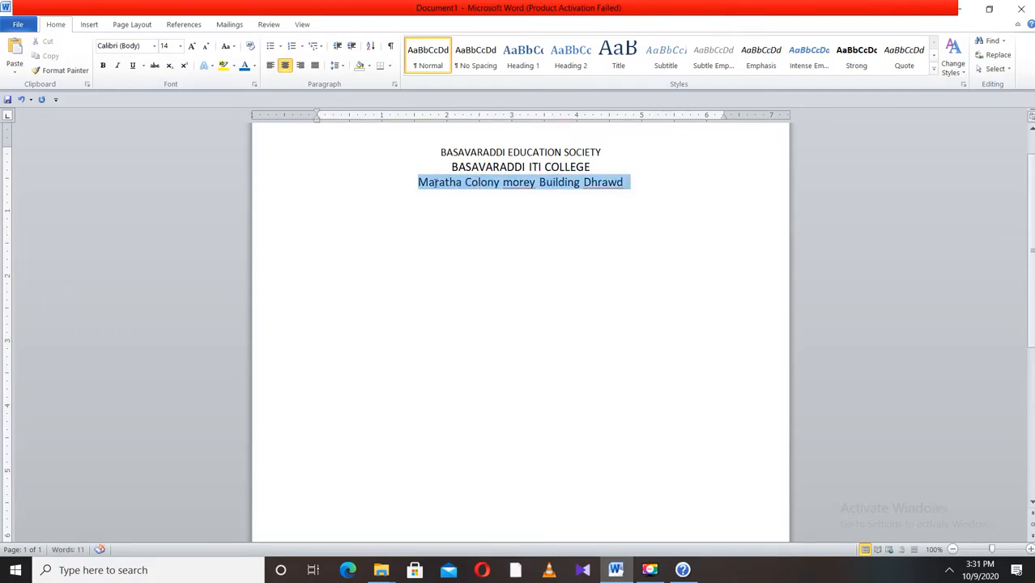
click(228, 46)
click(260, 109)
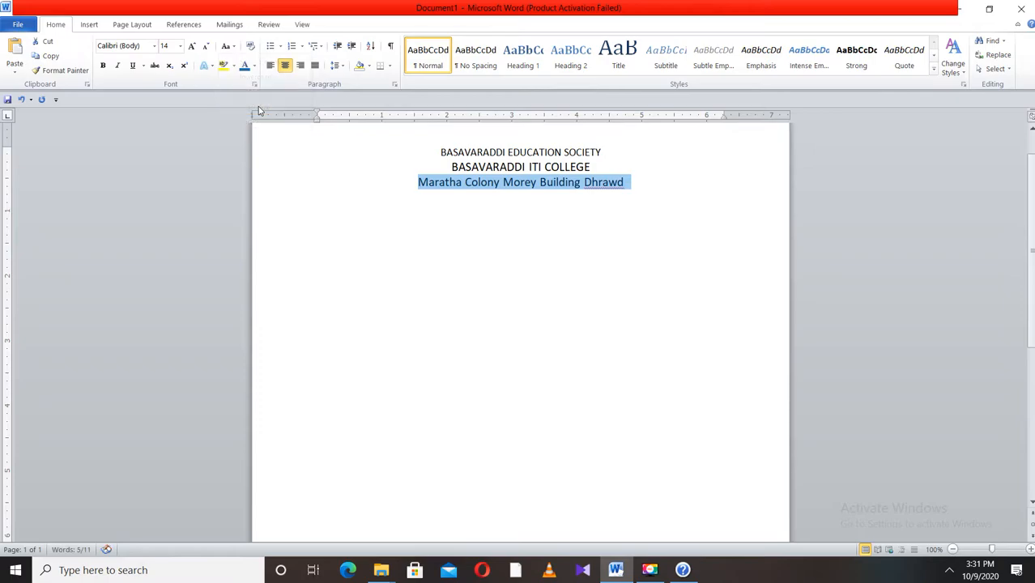
- Enlarge the college line BASAVARADDI ITI COLLEGE to 22 pt and set it in Arial Black
drag(597, 168, 454, 167)
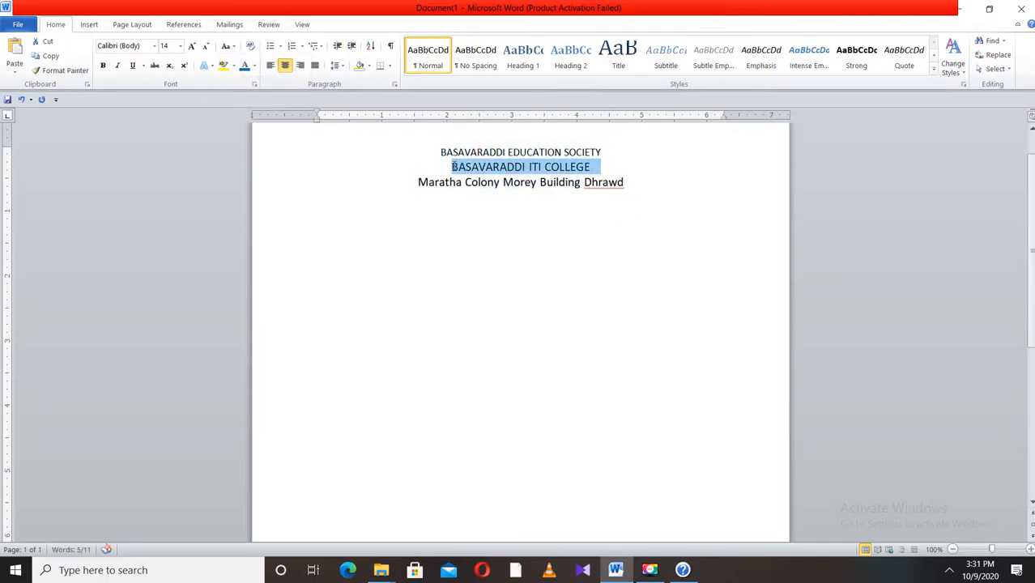
click(192, 47)
click(192, 46)
click(192, 46)
click(192, 46)
click(154, 47)
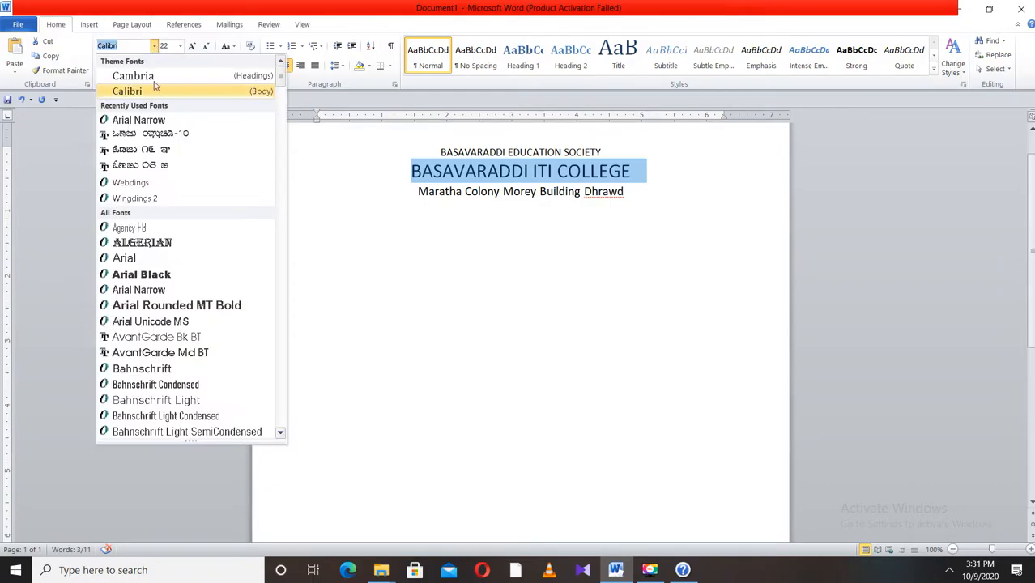
click(146, 276)
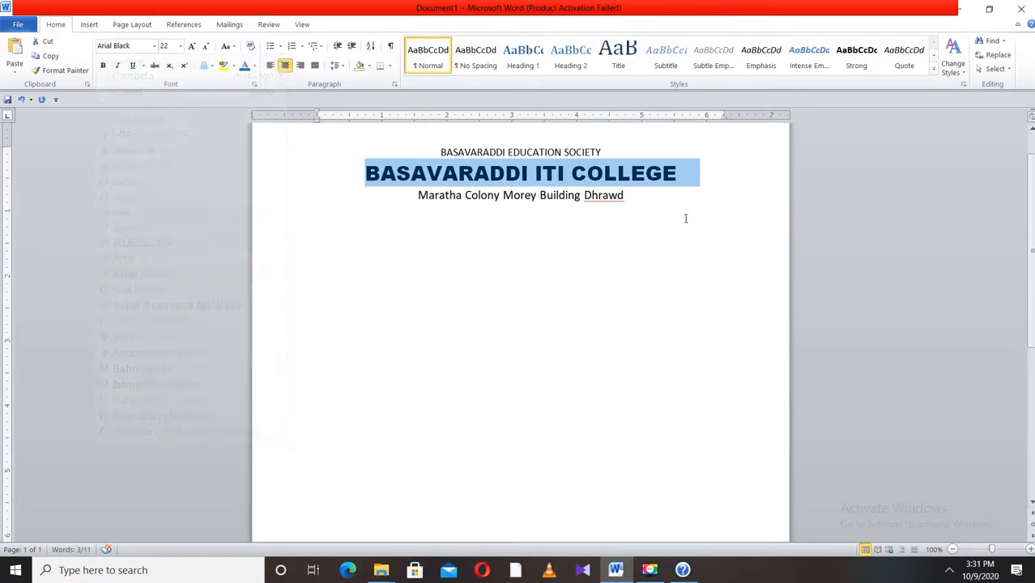
- Apply the Arial Black font to all three heading lines
drag(628, 196, 430, 146)
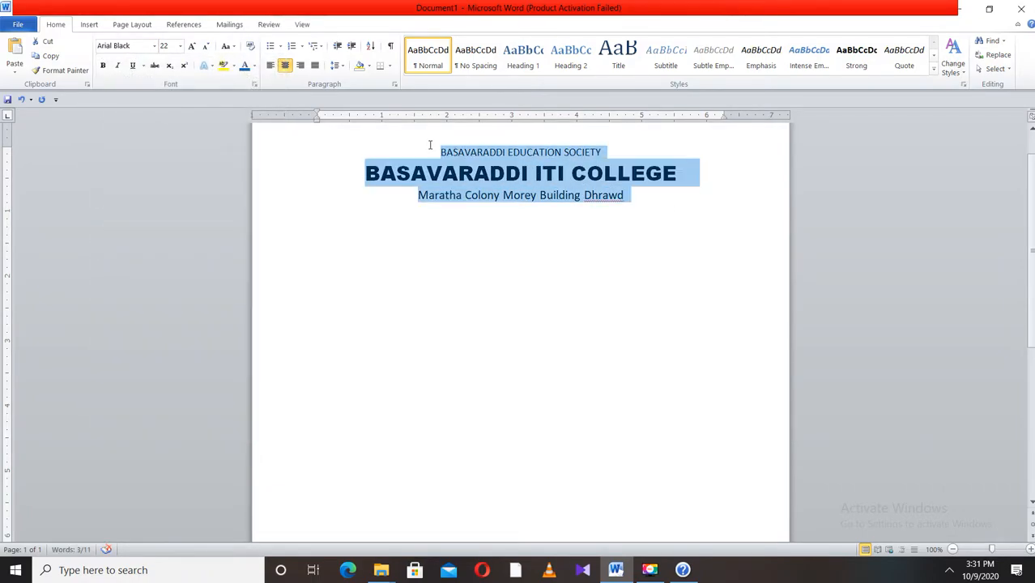
click(155, 47)
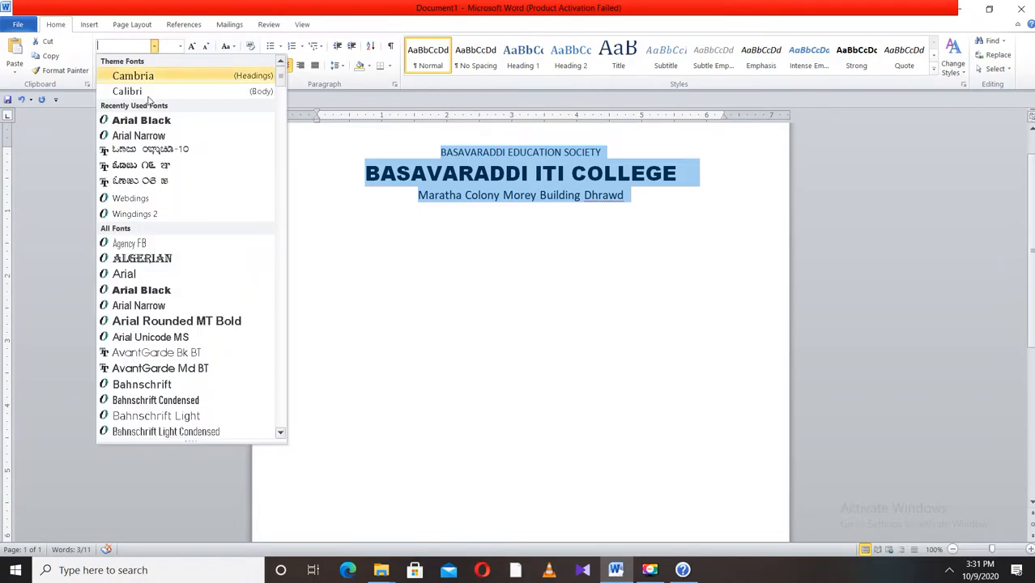
click(157, 291)
click(670, 198)
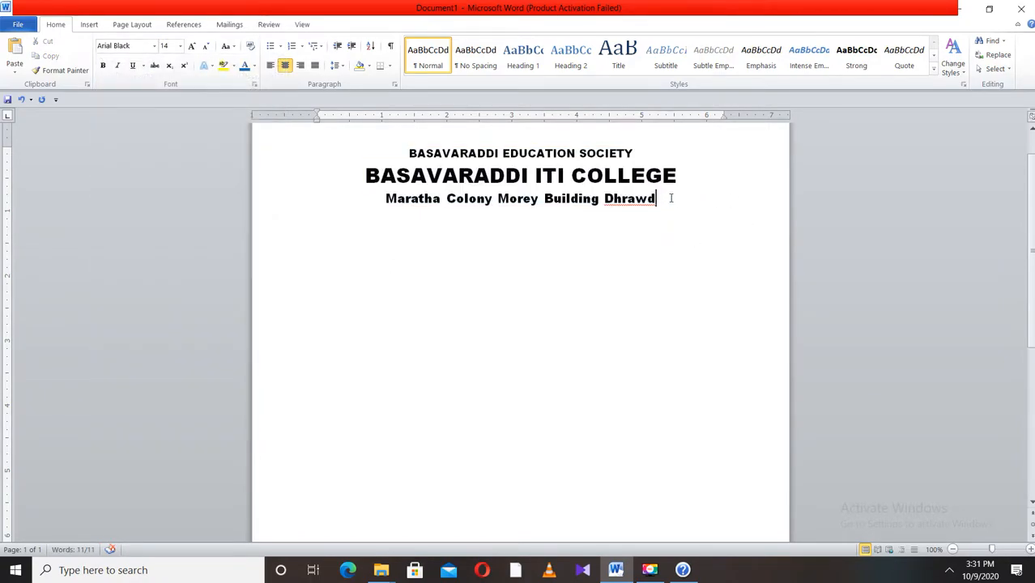
- Start a new left-aligned line below the heading and type Subject:
key(Return)
click(269, 65)
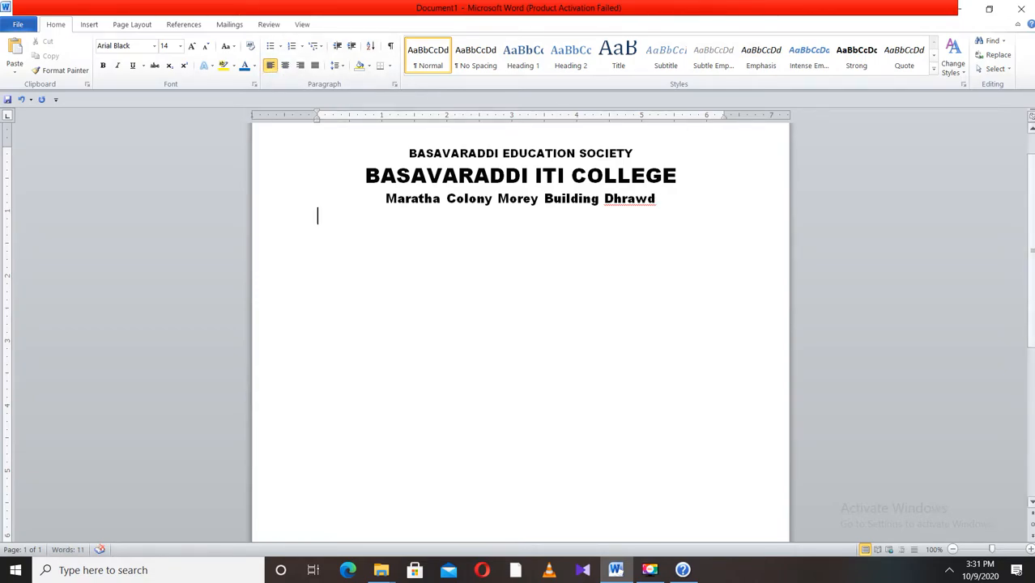
text(Subject:)
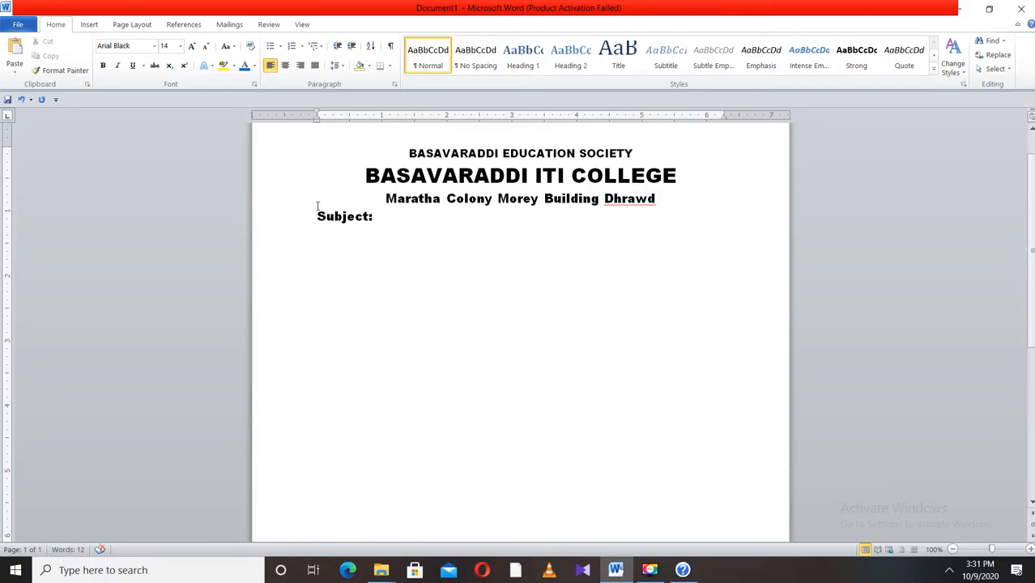
- Reduce the Subject: text to 12 pt and set it in Calibri (Body)
drag(318, 217, 407, 223)
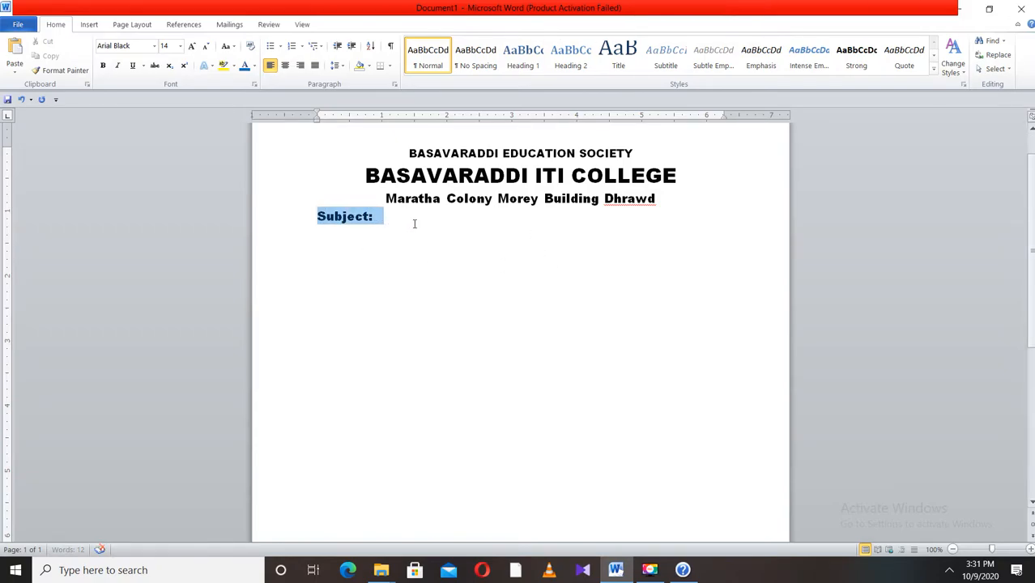
click(206, 47)
click(154, 46)
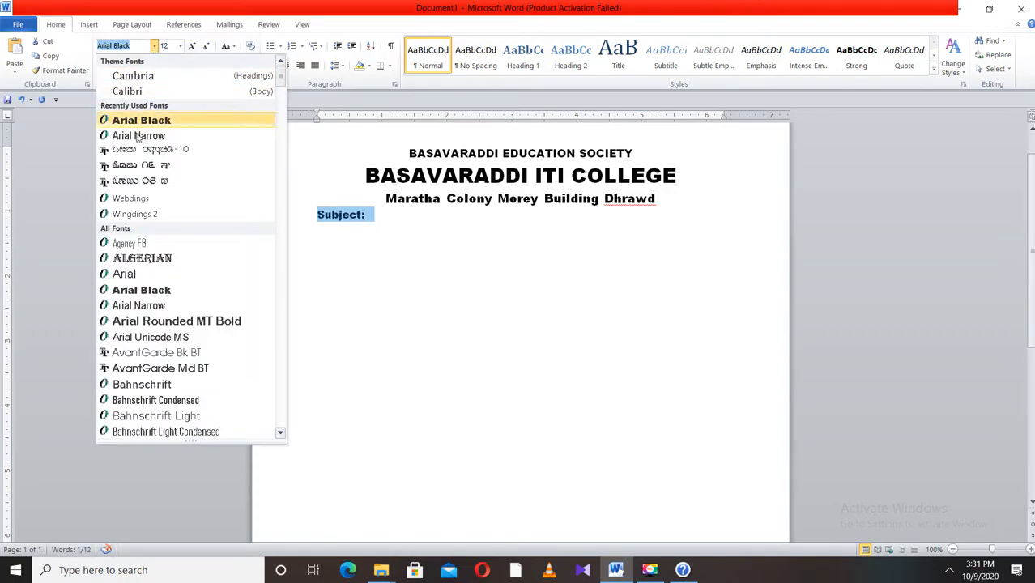
click(152, 91)
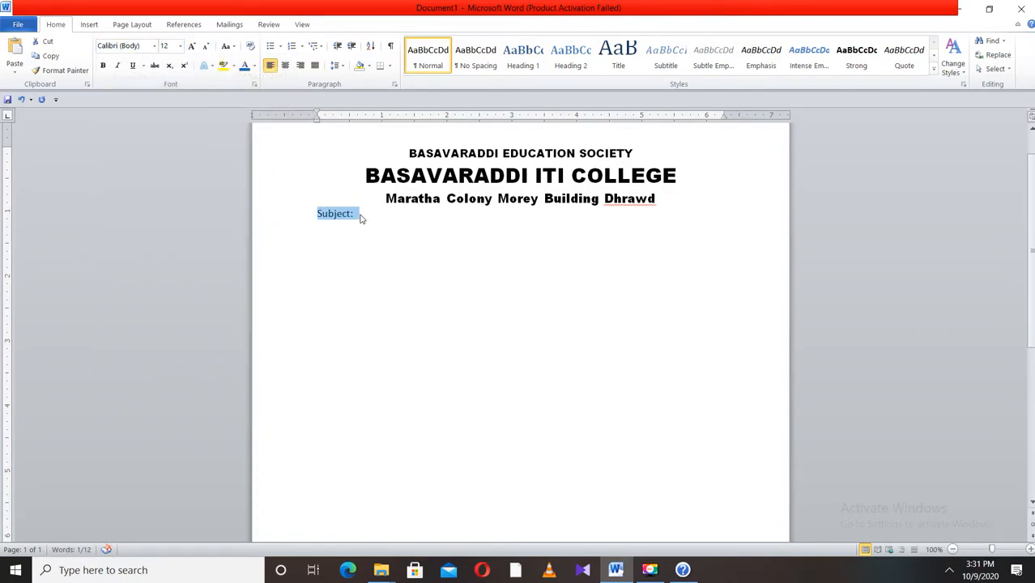
- Type Trade Theory after Subject: on the same line
click(360, 214)
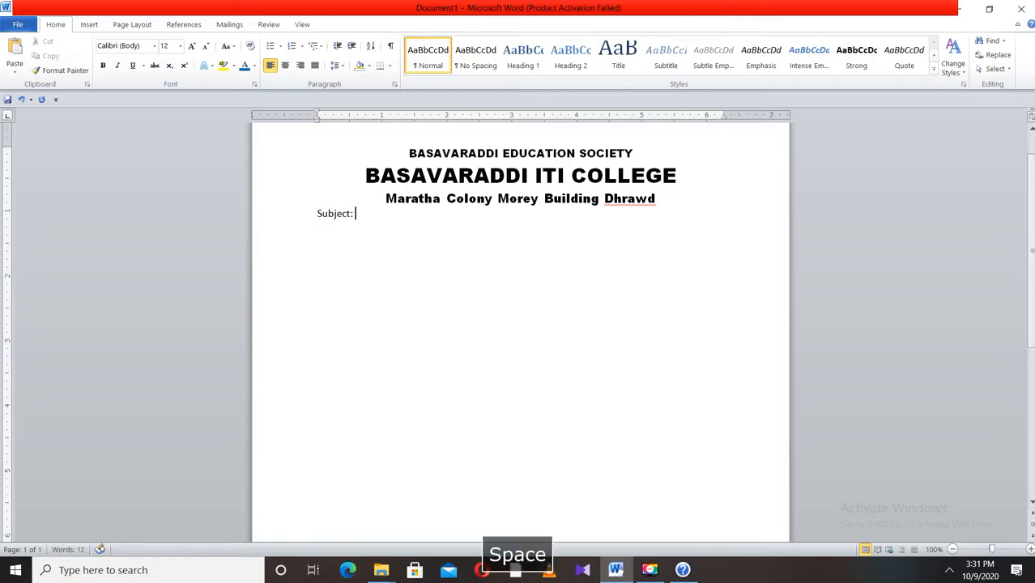
text(Trade Theo)
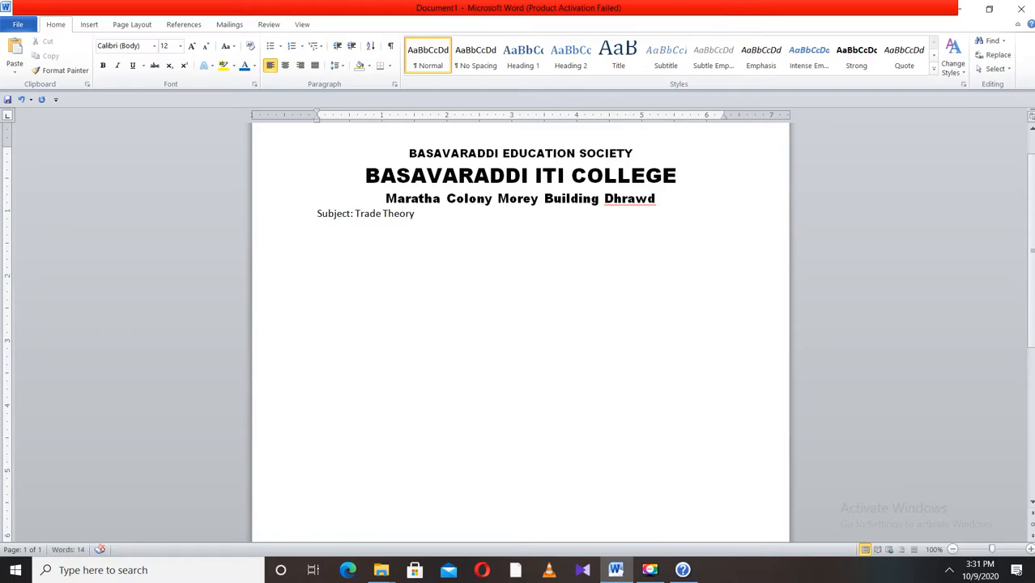
text(ry)
- Tab across to the right side of the Subject line and type Marks: 100
key(Tab)
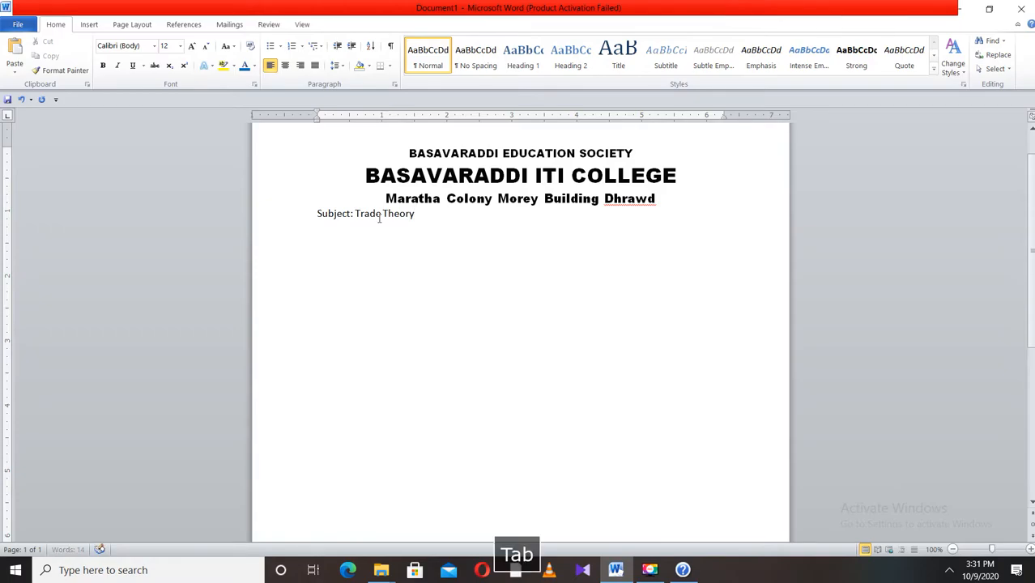
key(Tab)
key(Tab)
key(Tab)
key(Tab)
text(Marks: 100)
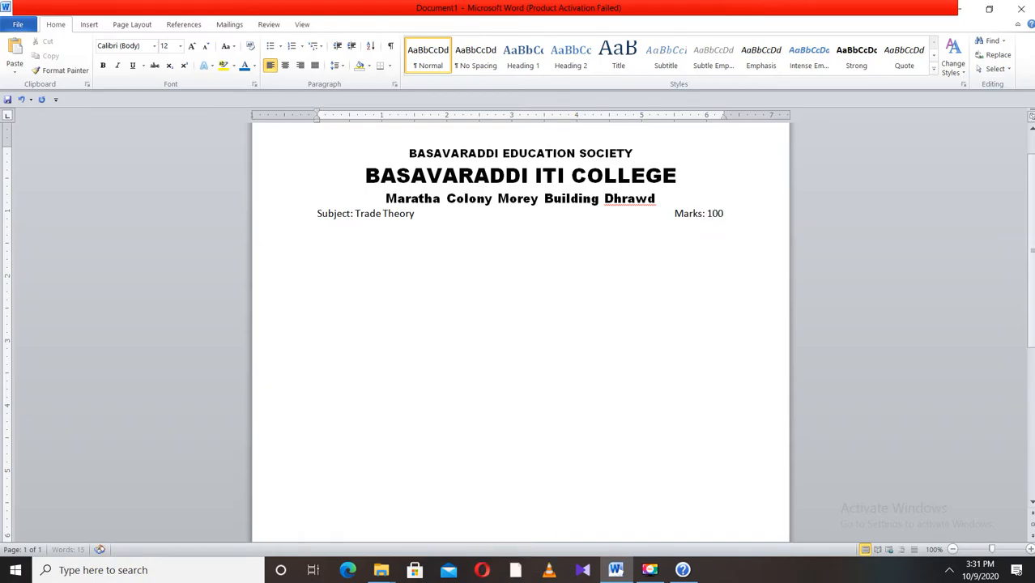
- Add a line with Trade : COPA and, tabbed to the right, Time: 3 Hrs
key(Return)
text(Trade  )
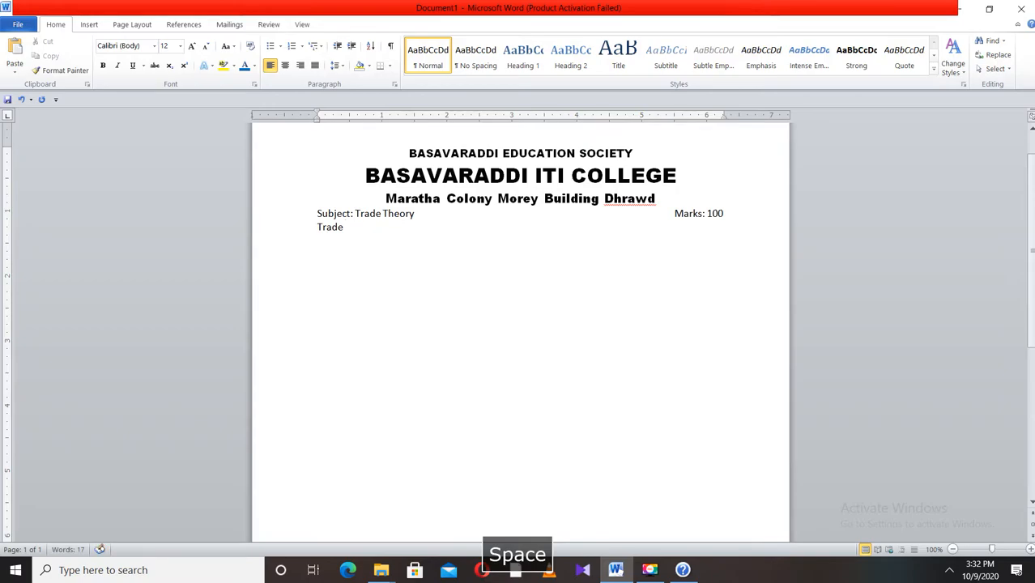
text(: COPA)
key(Tab)
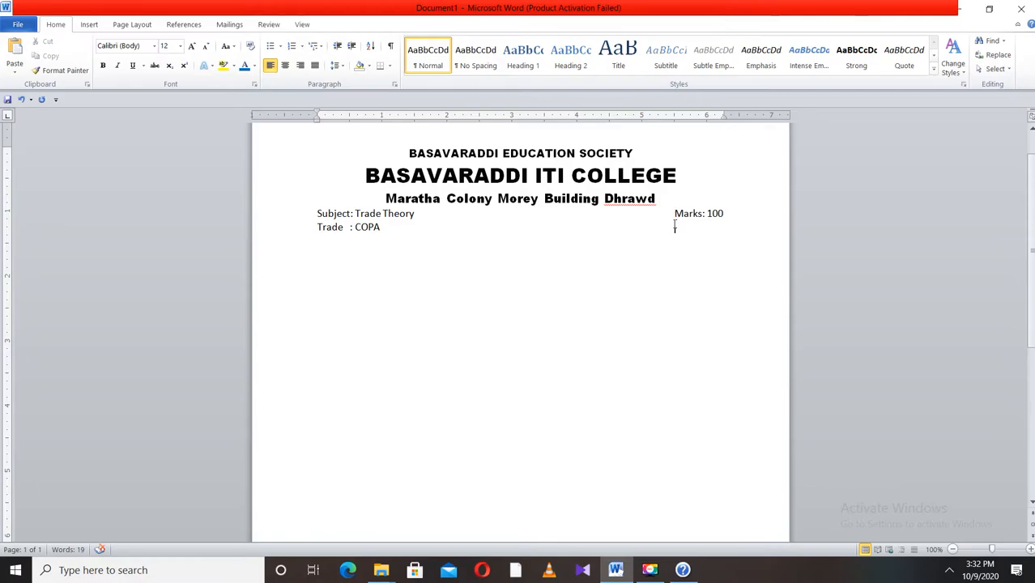
text(Time: )
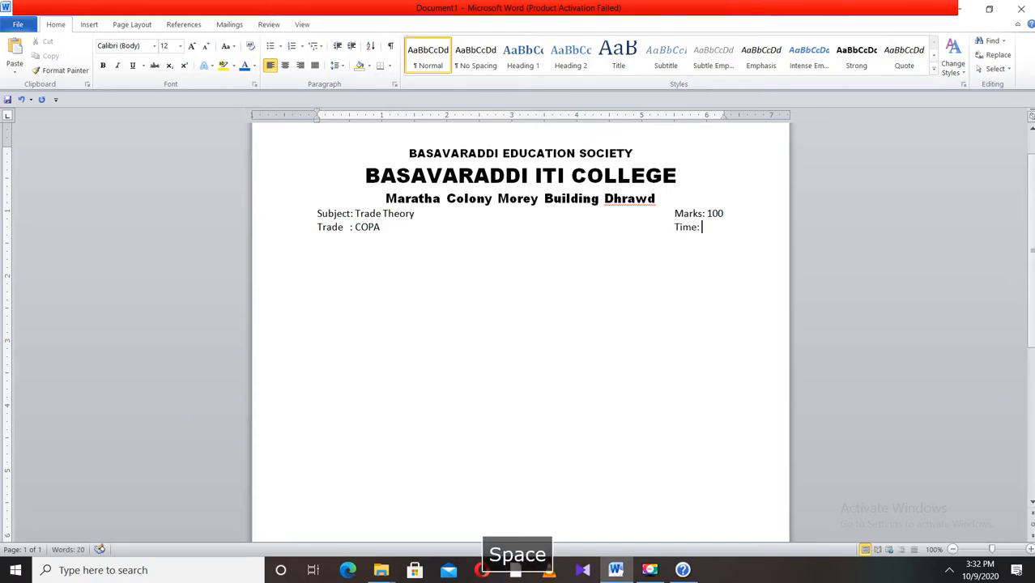
text(3 Hrs)
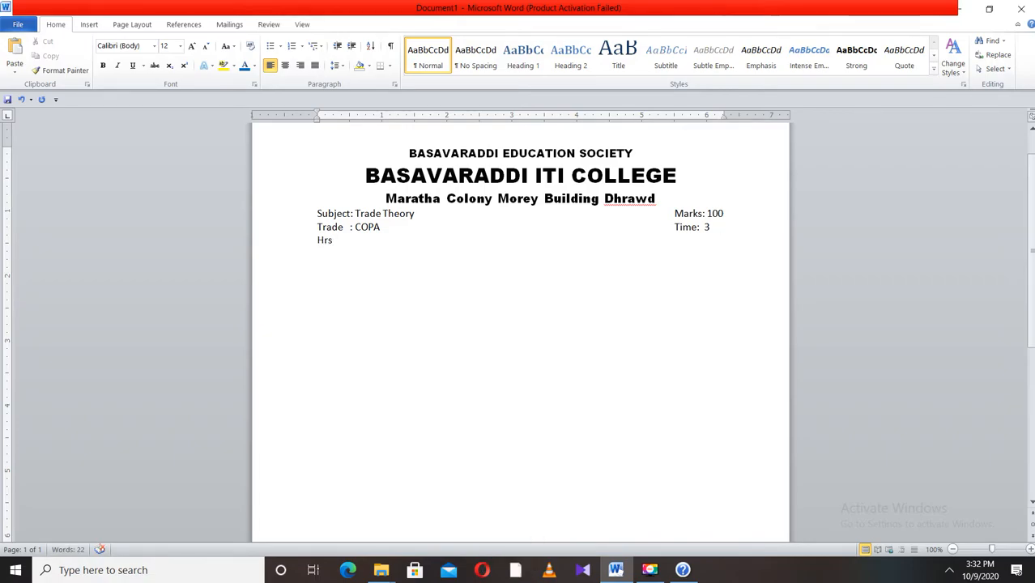
- Adjust the paragraph's right indent so Time: 3 Hrs fits on one line
drag(723, 117, 738, 117)
key(Return)
drag(739, 119, 722, 120)
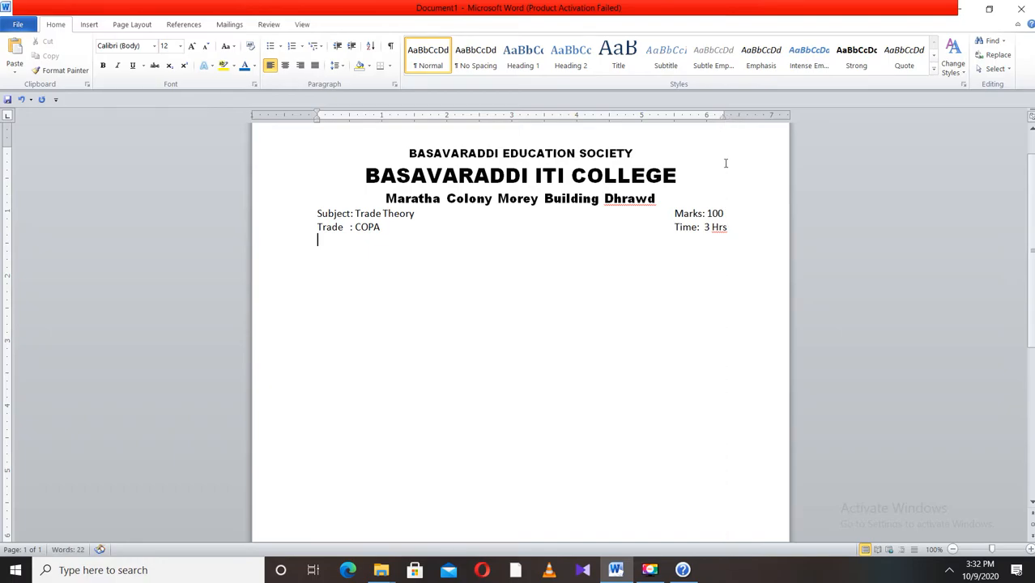
- Insert a centred line Annual examination 2020 below the address line
click(660, 196)
key(Return)
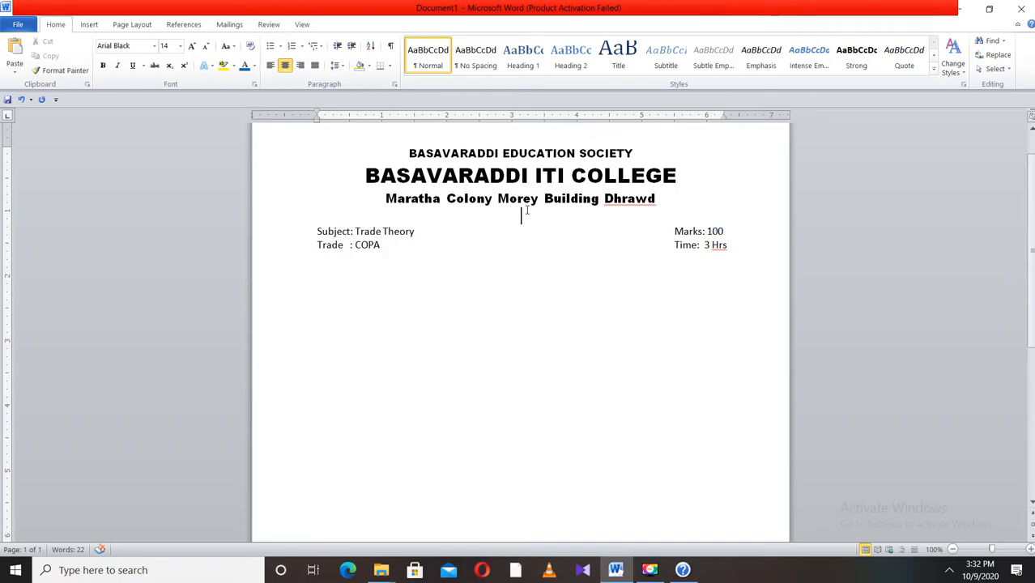
text(Annual examinatio)
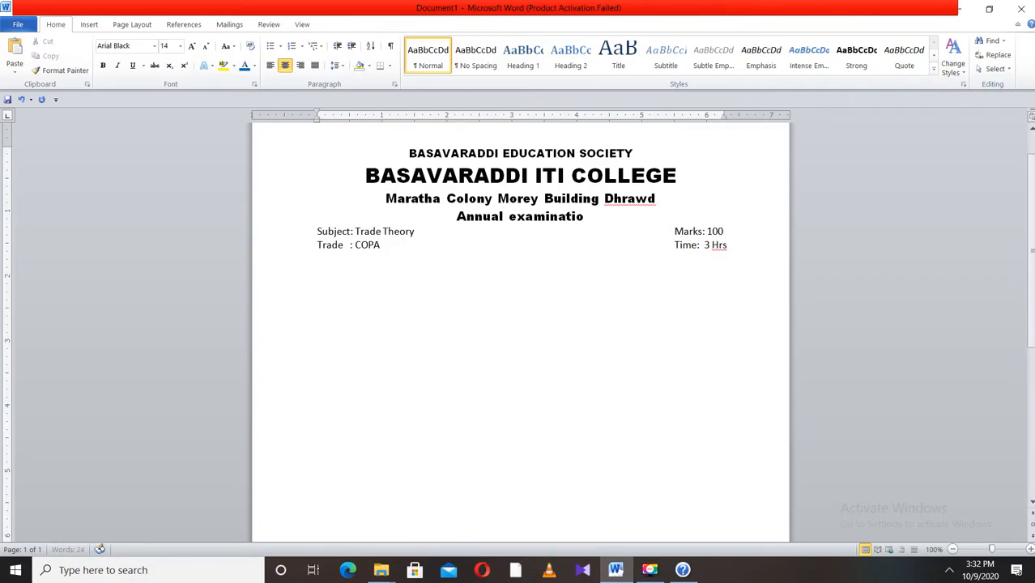
text(n )
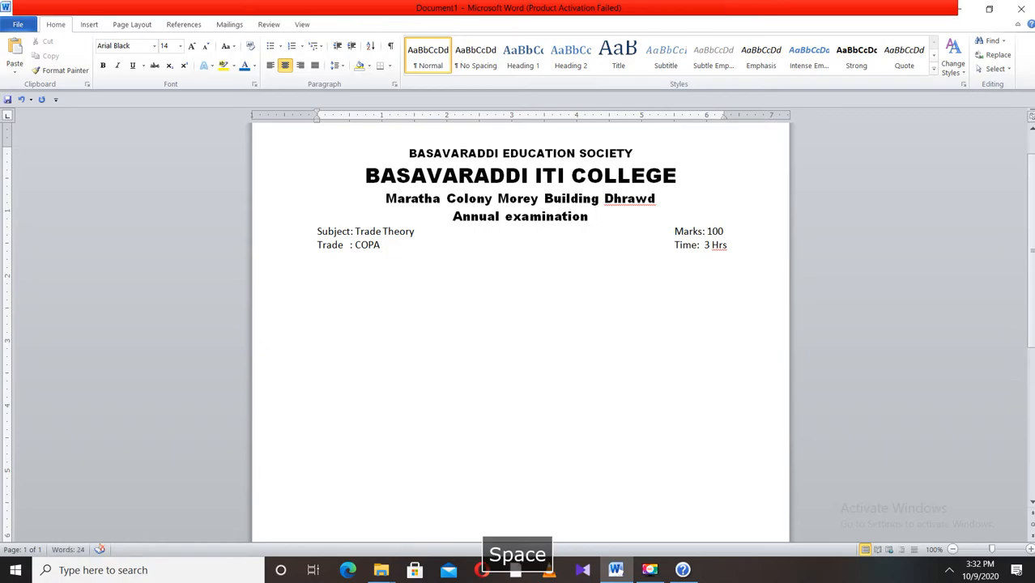
text(2020)
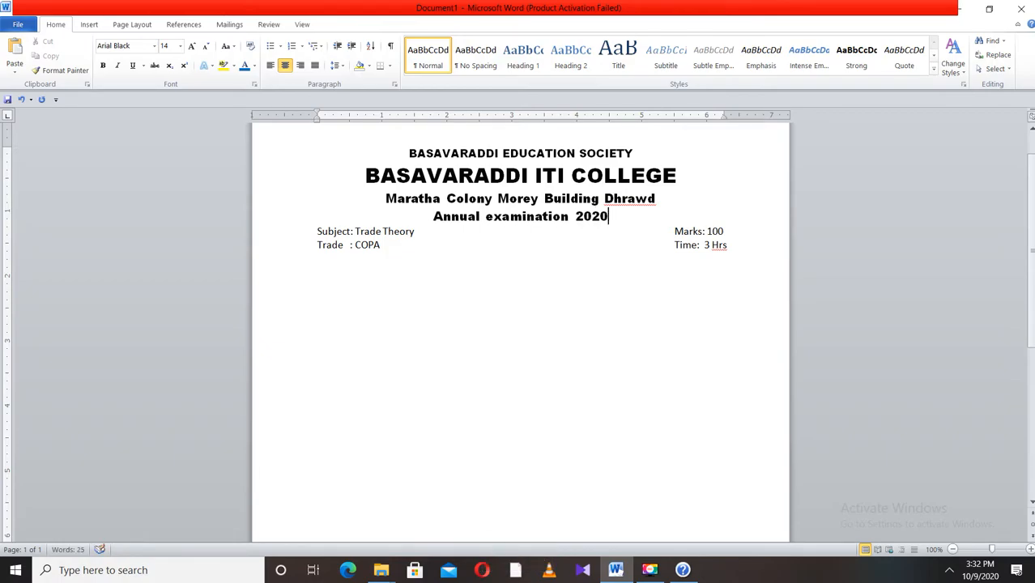
- Capitalize each word of the Annual examination 2020 line
drag(622, 217, 431, 216)
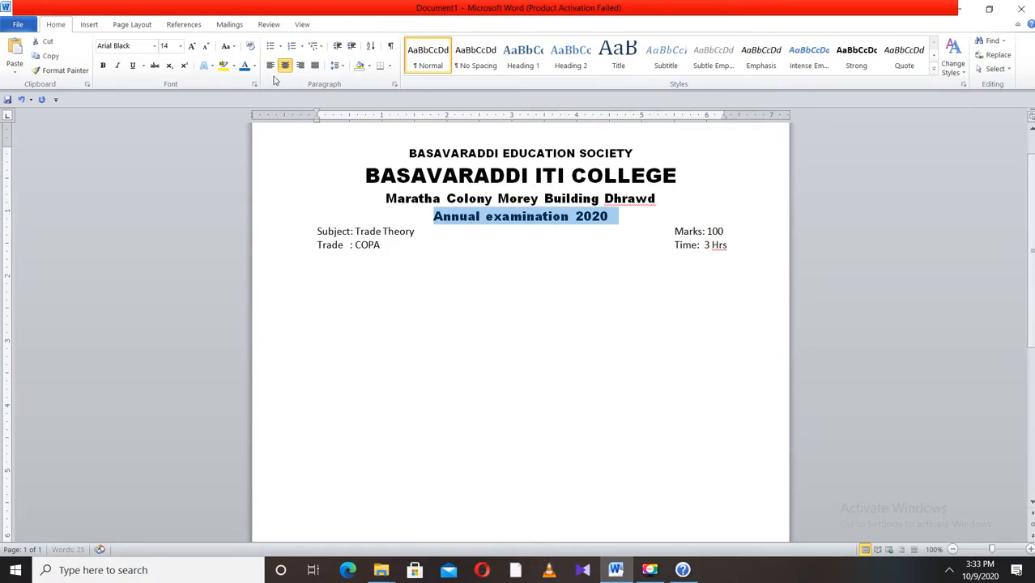
click(232, 50)
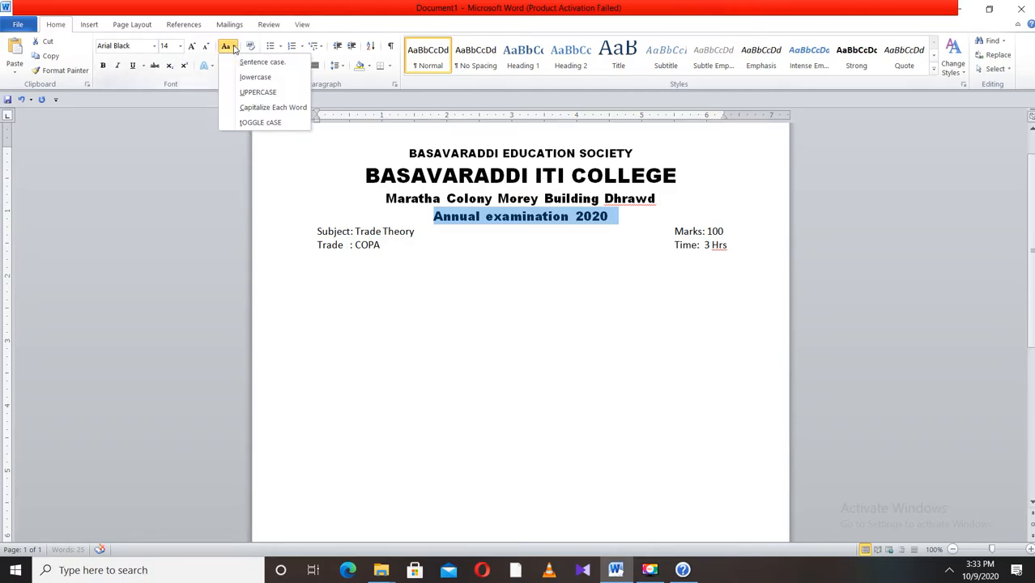
click(273, 104)
click(577, 241)
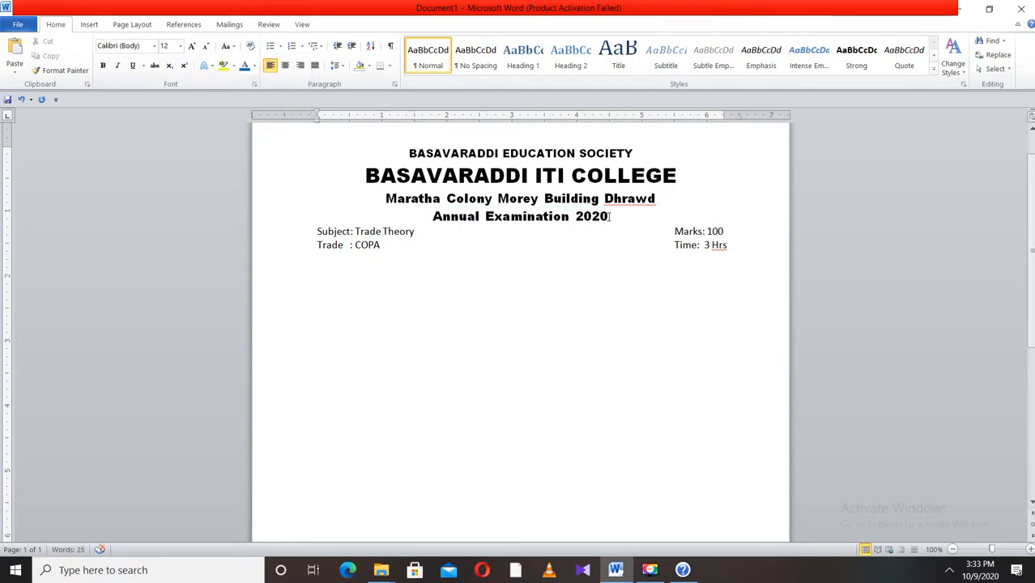
drag(609, 218, 496, 215)
triple_click(496, 214)
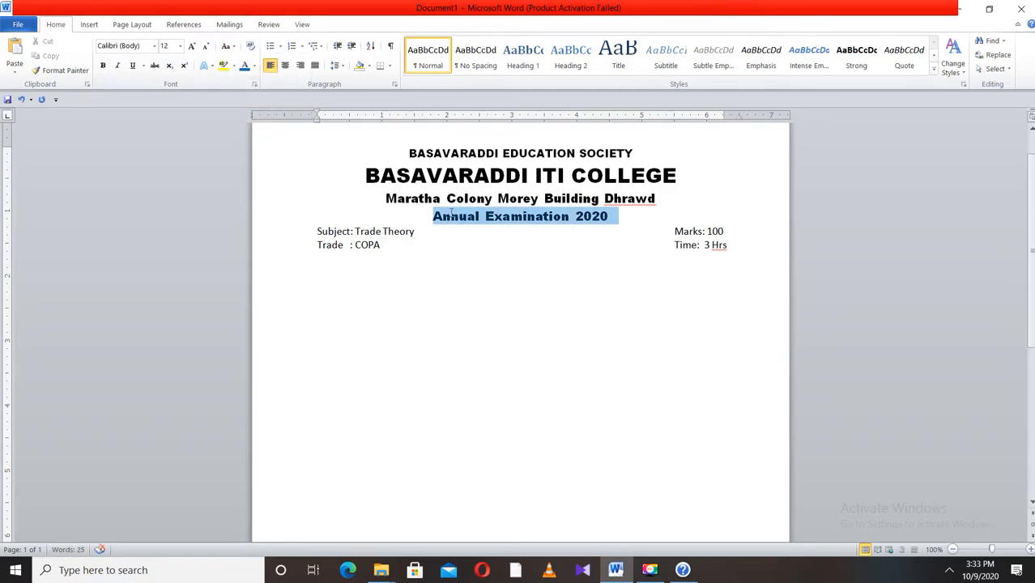
click(769, 251)
- Draw a horizontal line shape across the page just below the Trade and Time line
click(89, 24)
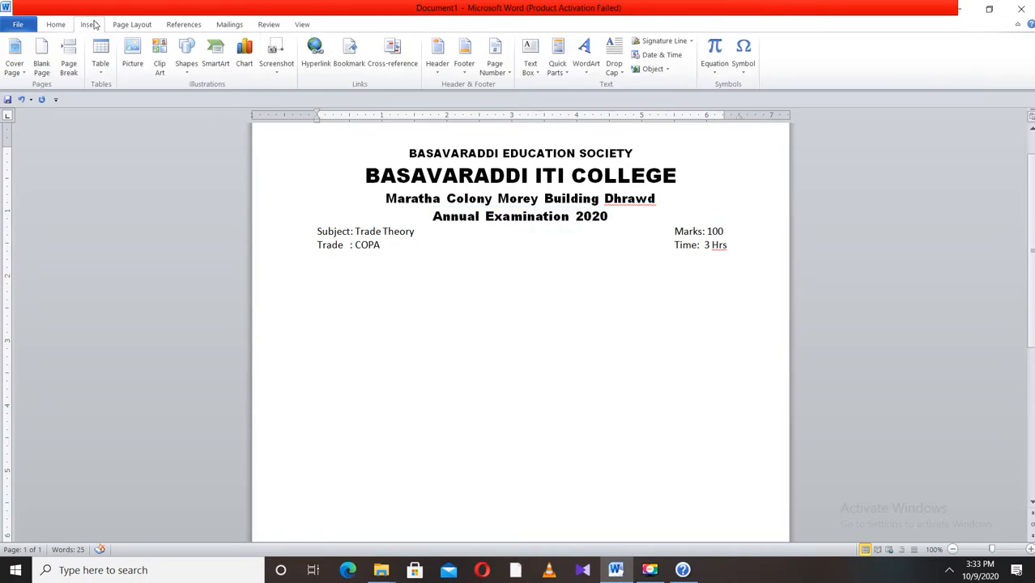
click(186, 73)
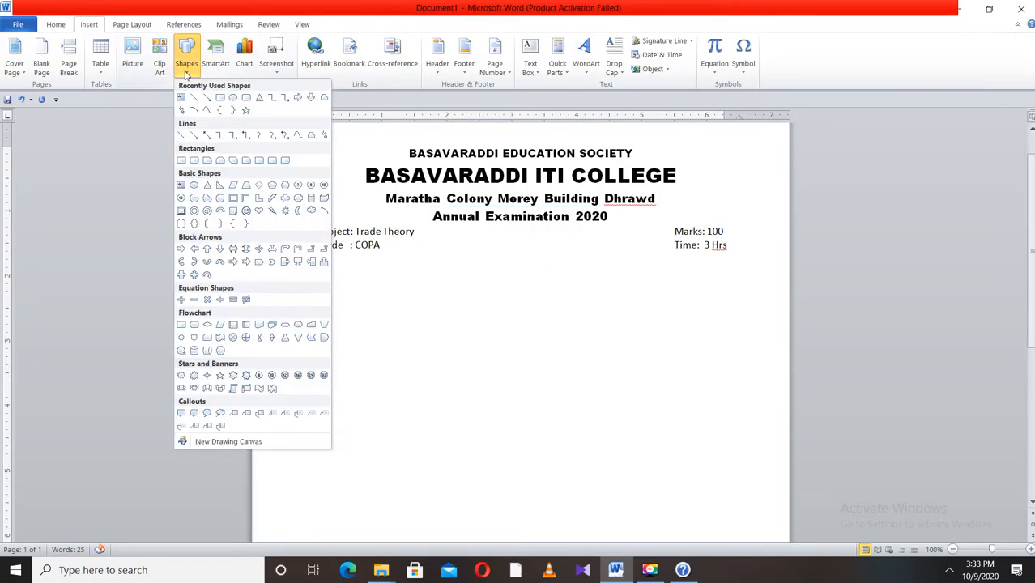
click(194, 98)
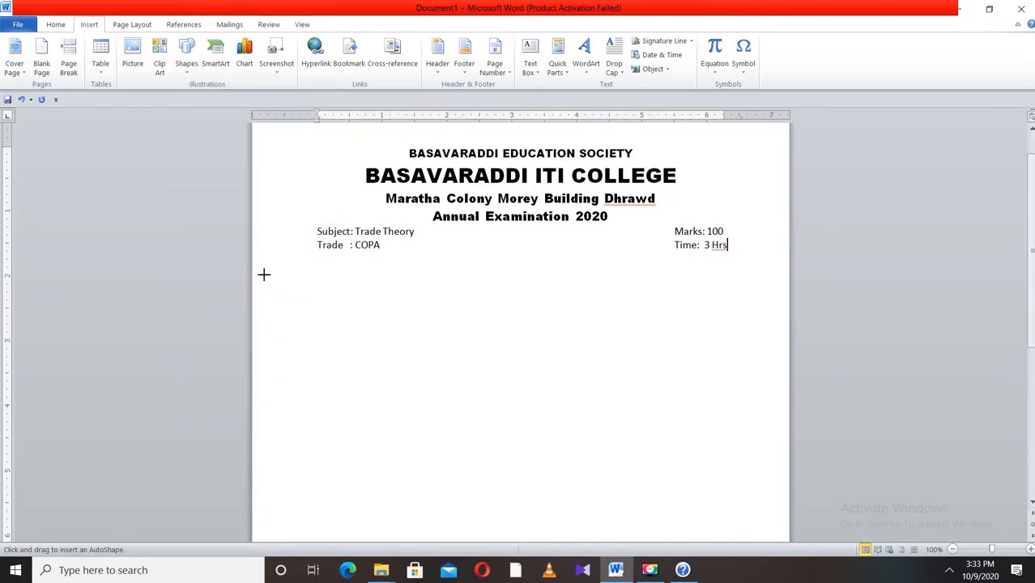
drag(290, 255, 754, 255)
click(423, 281)
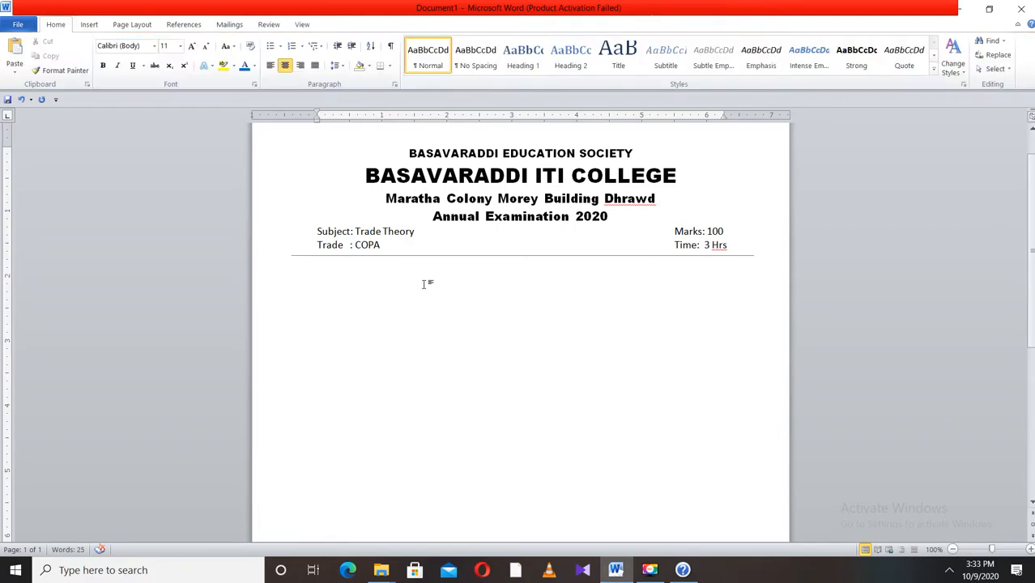
- Start a left-aligned Roman-numeral numbered list with the first item Fill In blank, then begin a second item
key(ctrl+l)
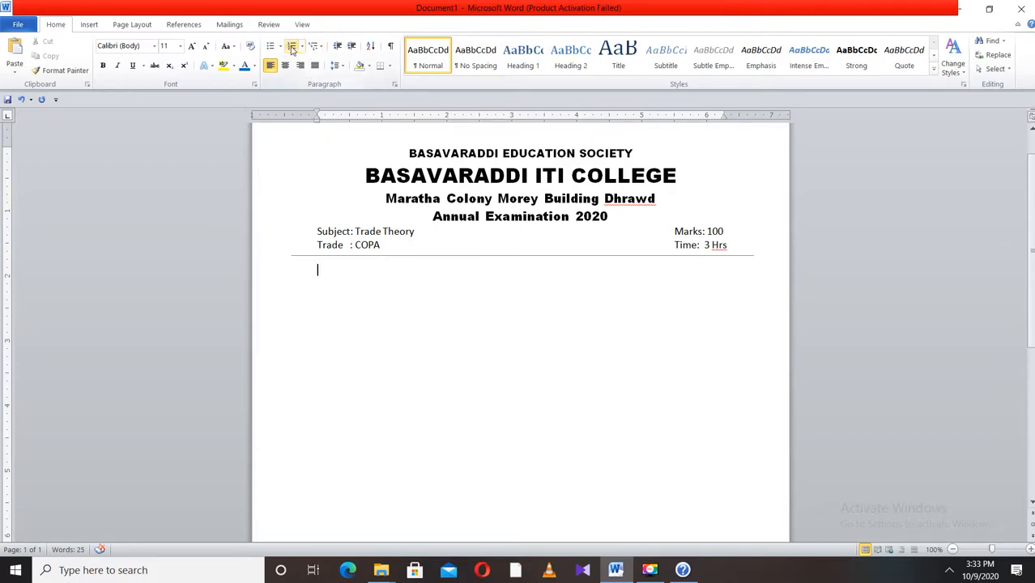
click(281, 47)
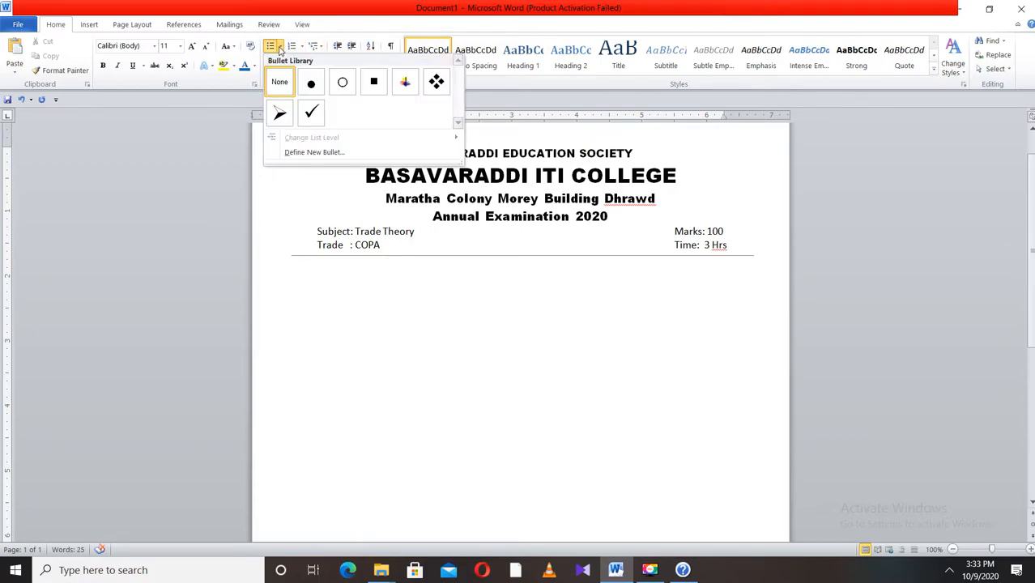
click(304, 48)
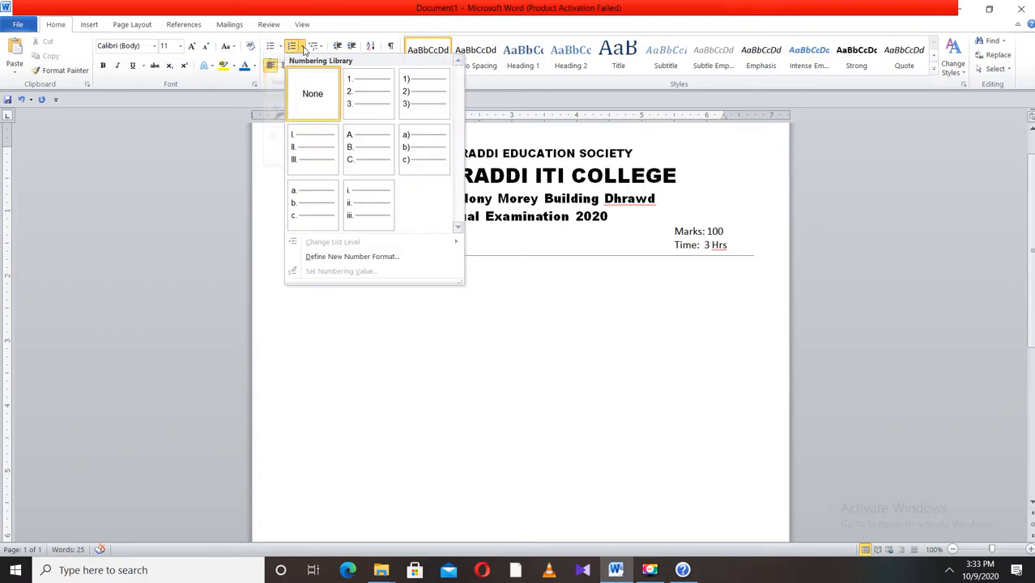
click(319, 165)
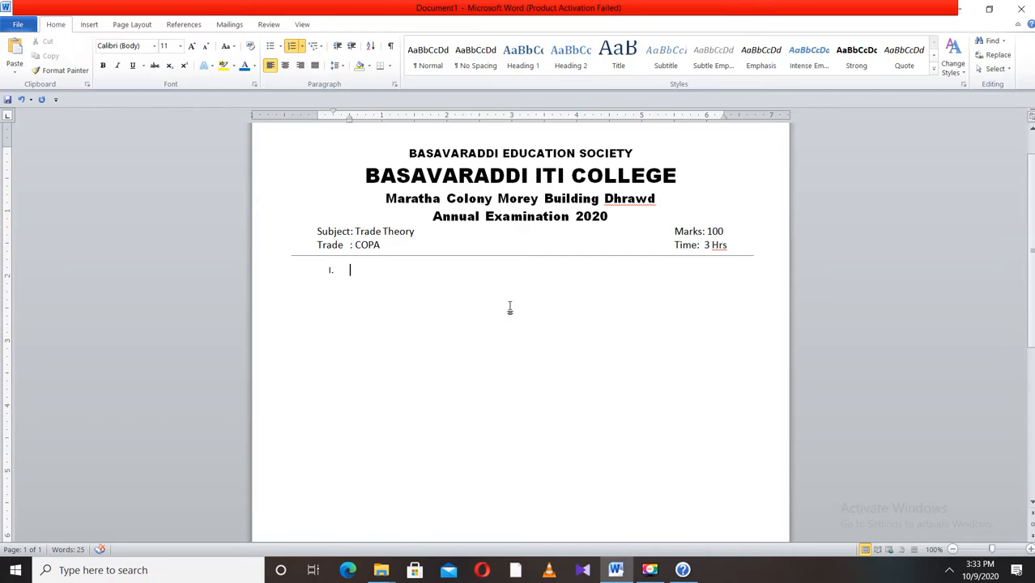
text(Fill )
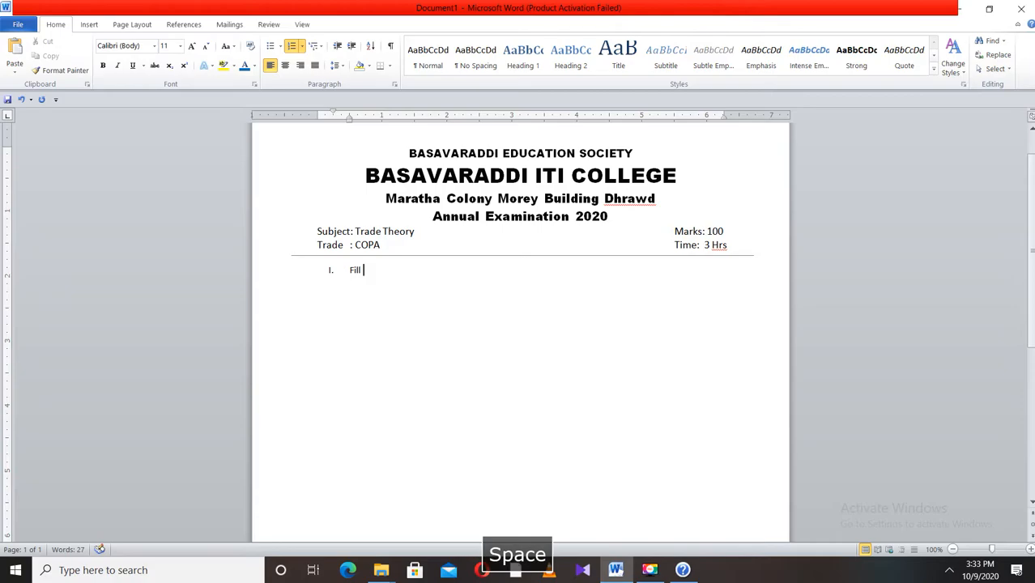
text(In blank)
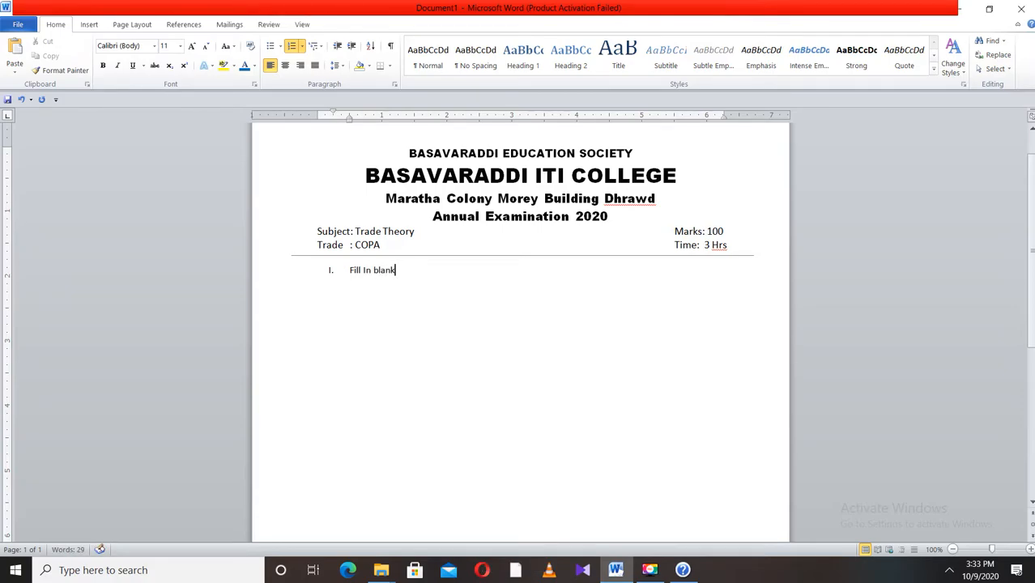
key(Return)
- Change the Fill In blank item to Capitalize Each Word case
drag(412, 272, 347, 271)
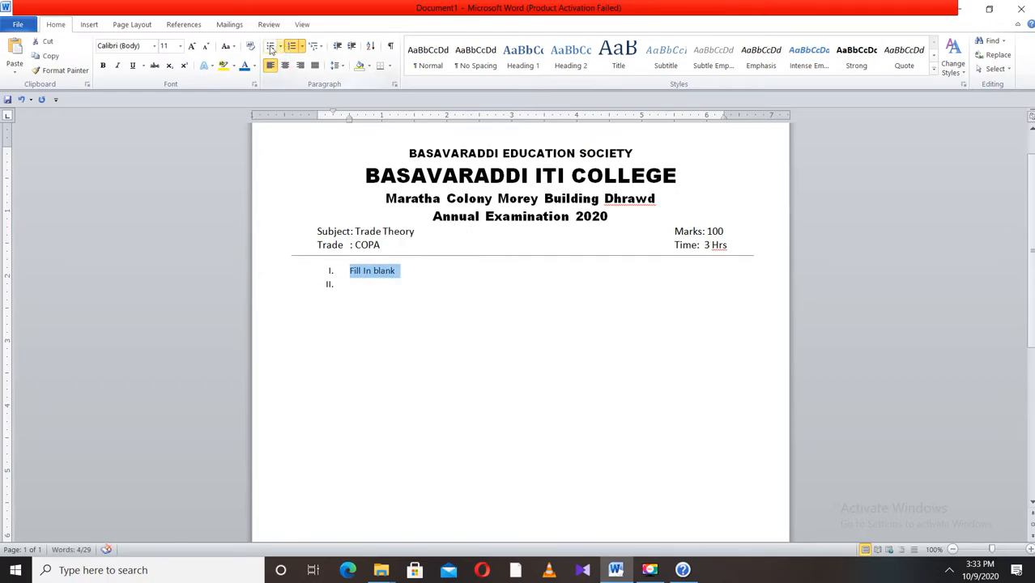
click(234, 47)
click(258, 108)
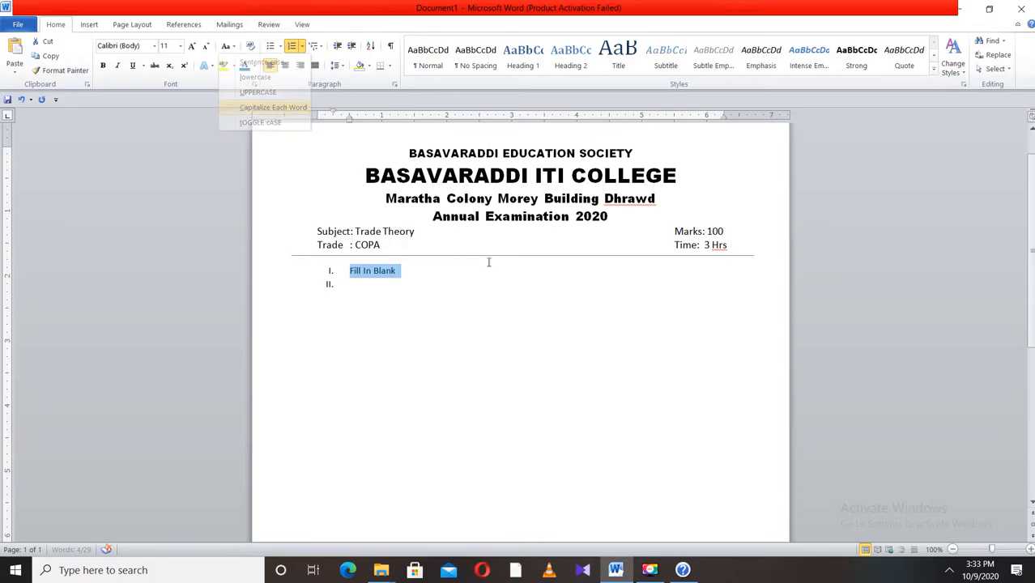
click(391, 282)
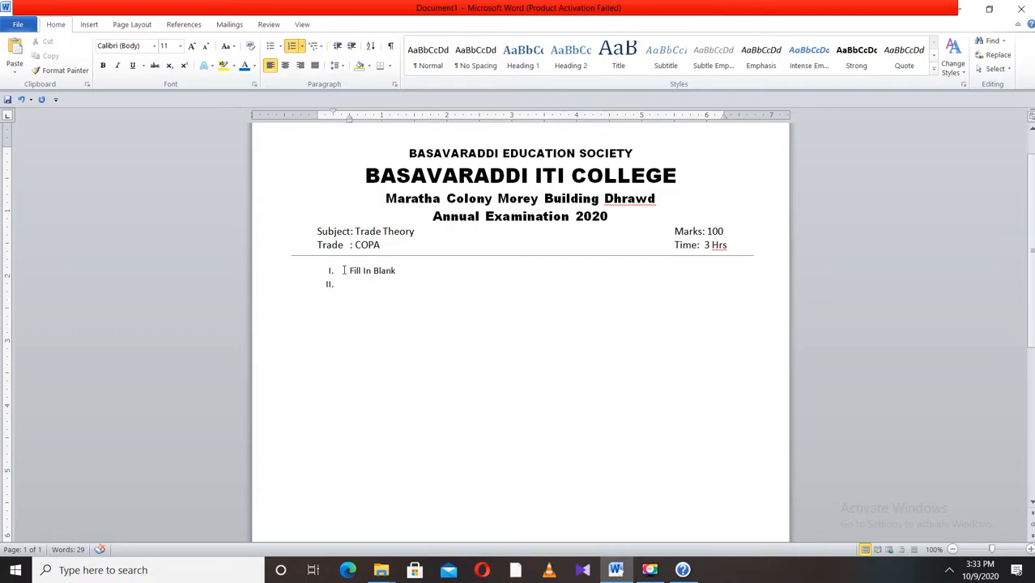
- Enlarge the font of the Fill In Blank item to 14 pt
drag(343, 284, 326, 274)
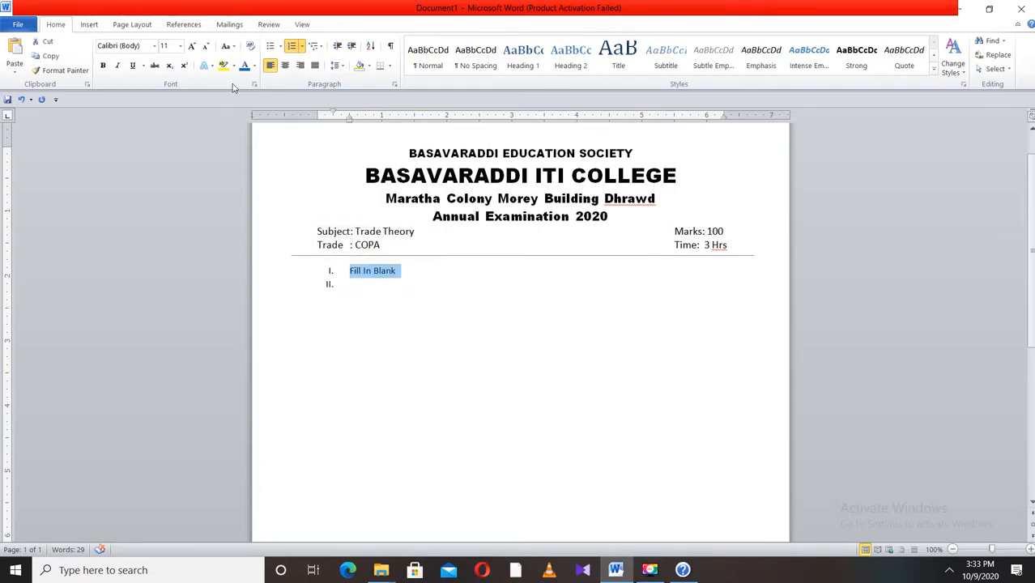
click(191, 47)
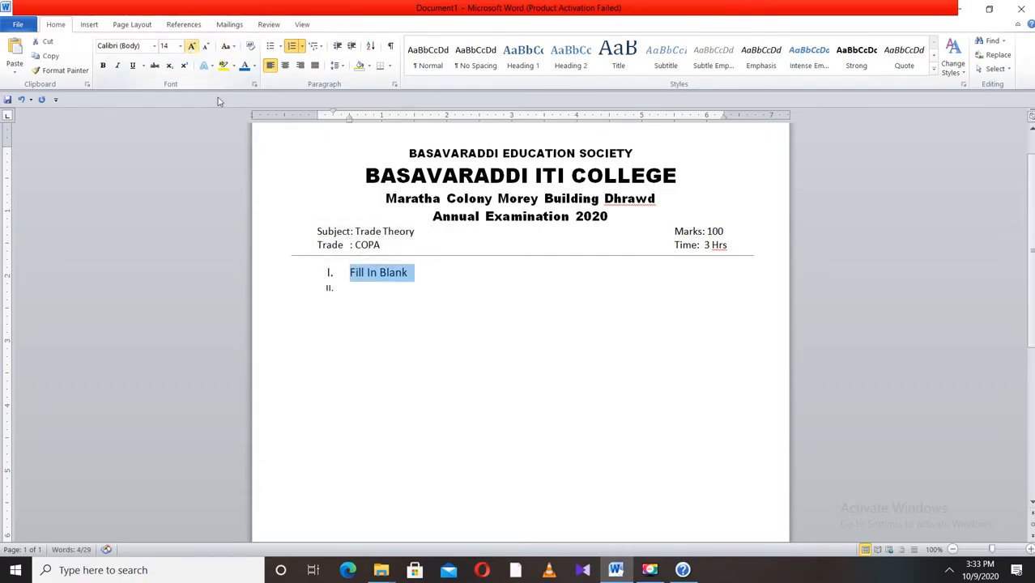
click(359, 290)
click(320, 268)
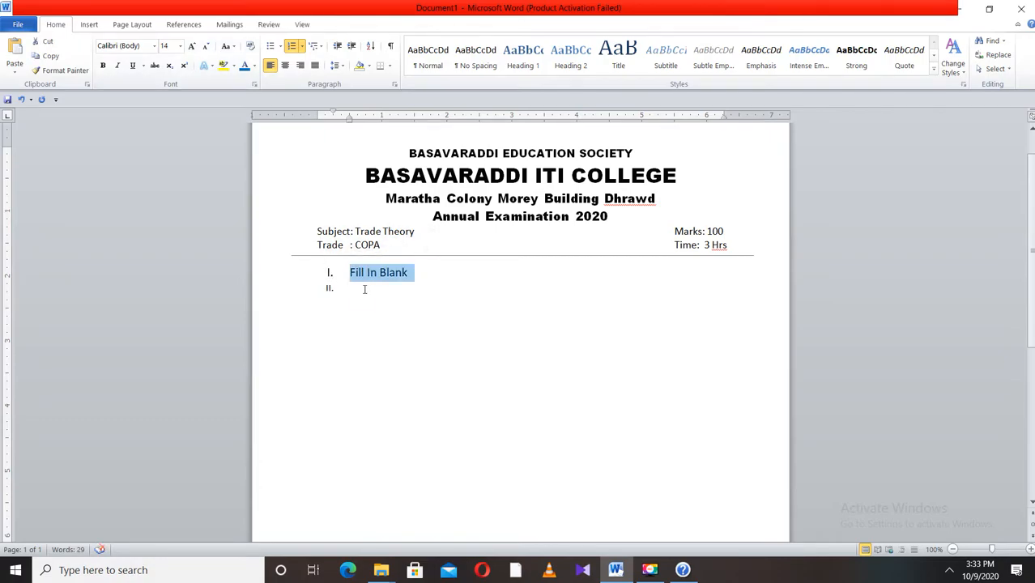
- Type a placeholder d in item II, then set both list items to font size 12
click(365, 289)
text(d)
drag(378, 294, 306, 279)
click(180, 46)
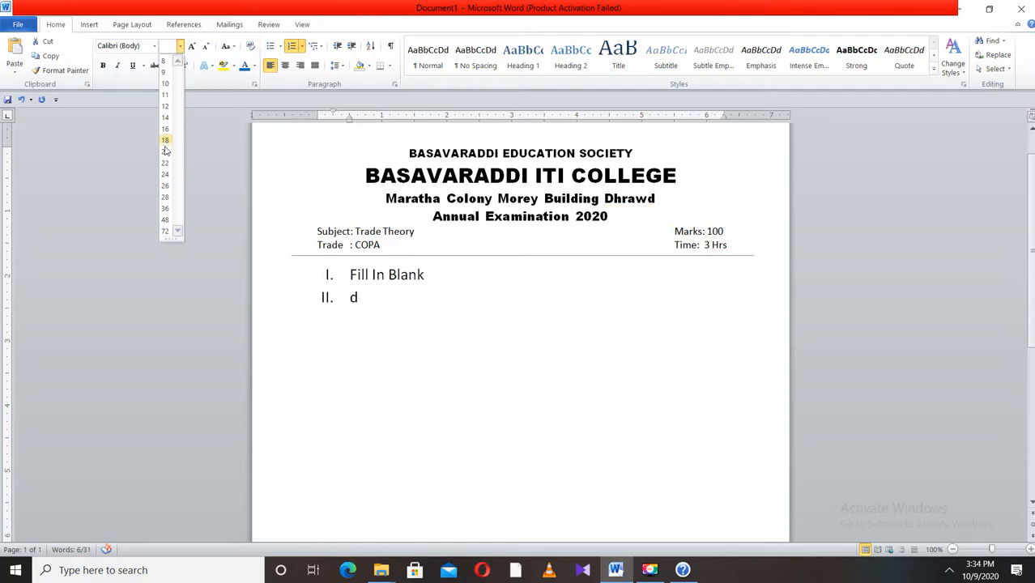
click(166, 106)
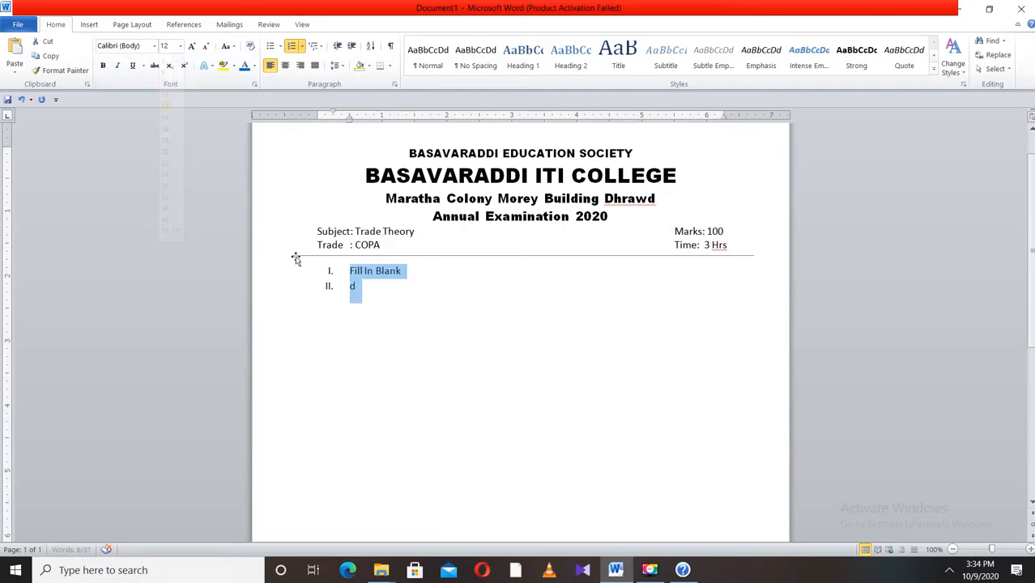
click(359, 284)
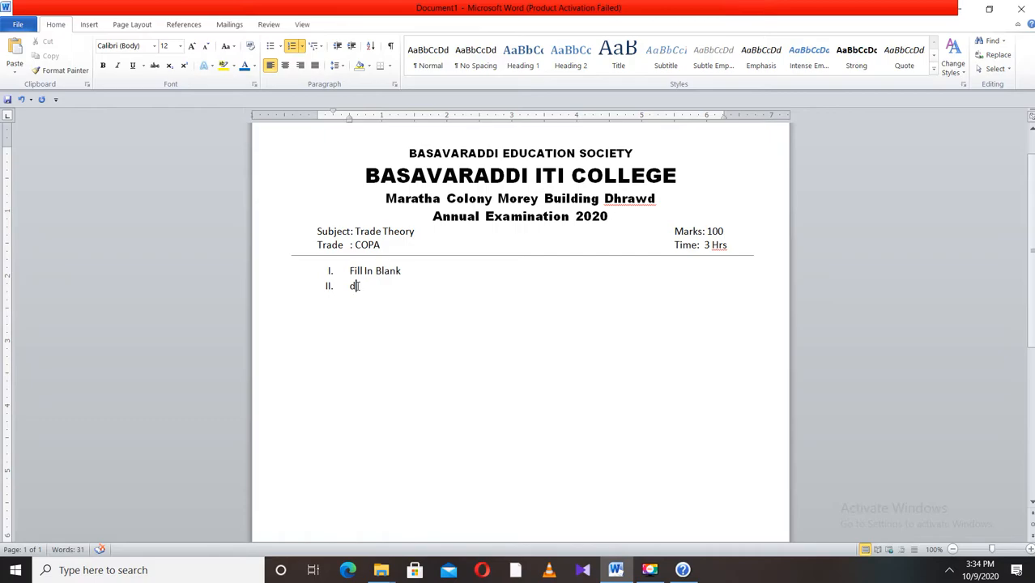
- Demote the second list item to the lettered sub-level a
click(301, 47)
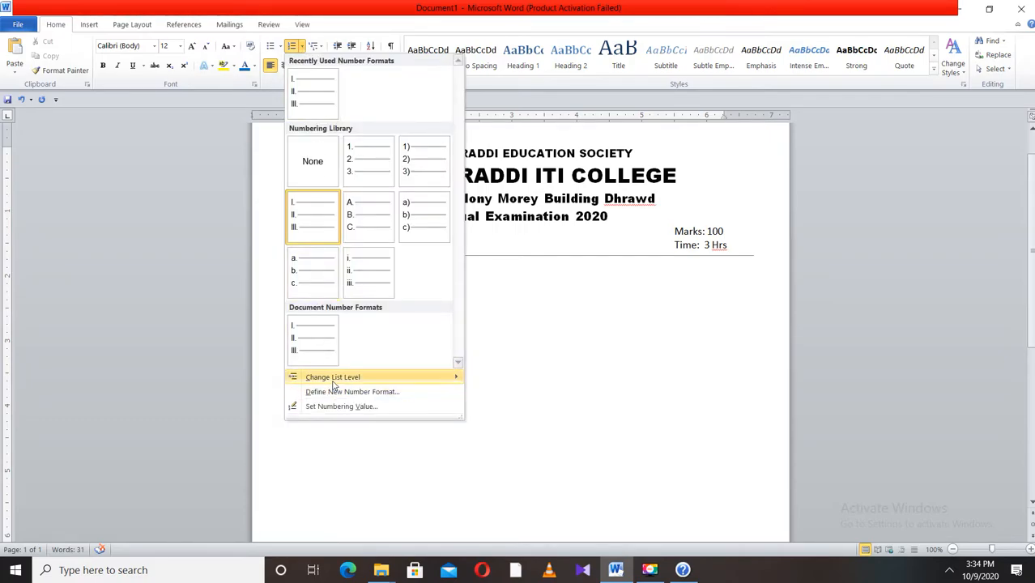
mouse_move(336, 379)
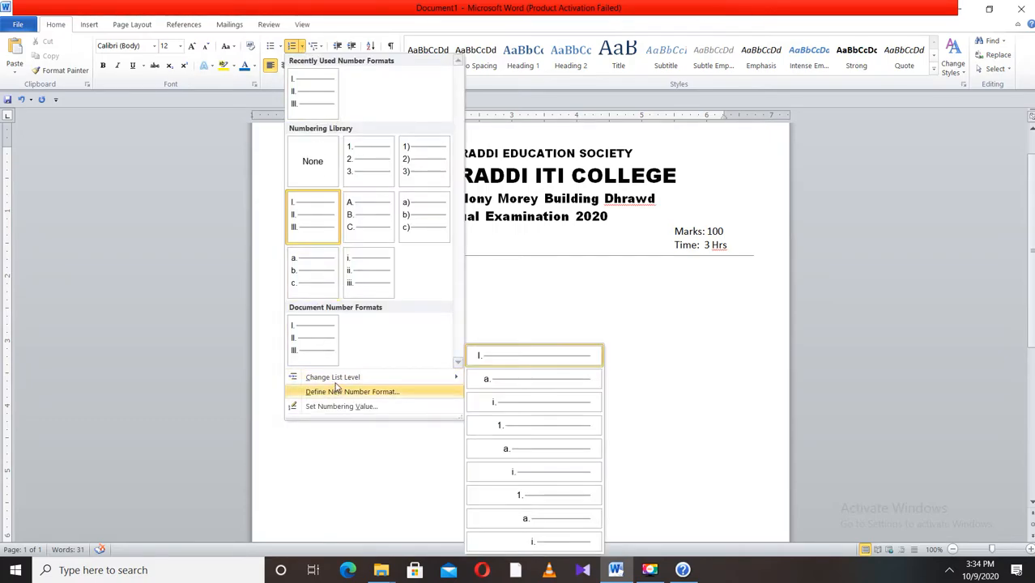
click(519, 379)
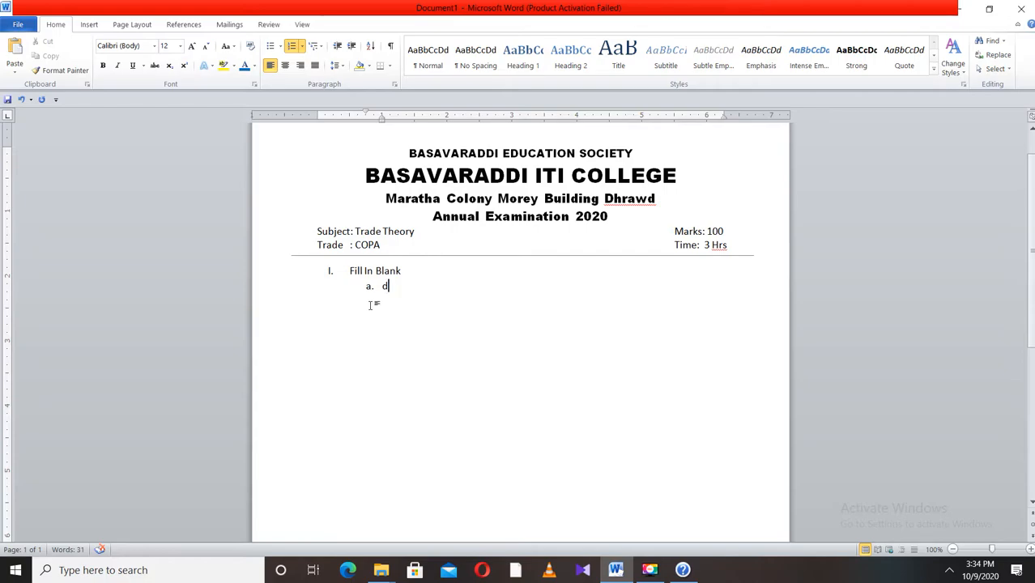
- Replace the placeholder in item a with the text CPU is
key(BackSpace)
text(CPU is )
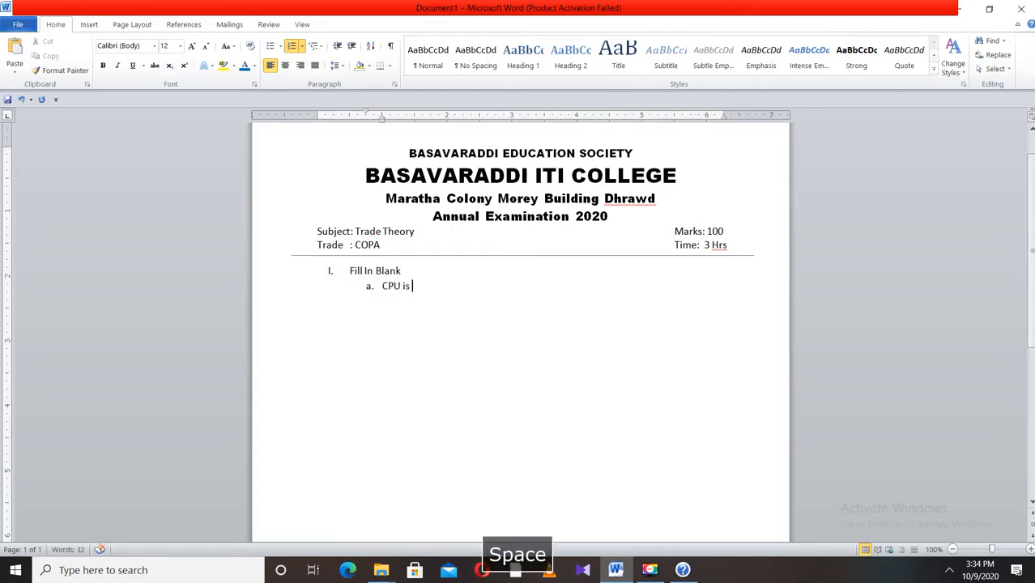
text(>>>>>>)
key(BackSpace)
key(BackSpace)
key(BackSpace)
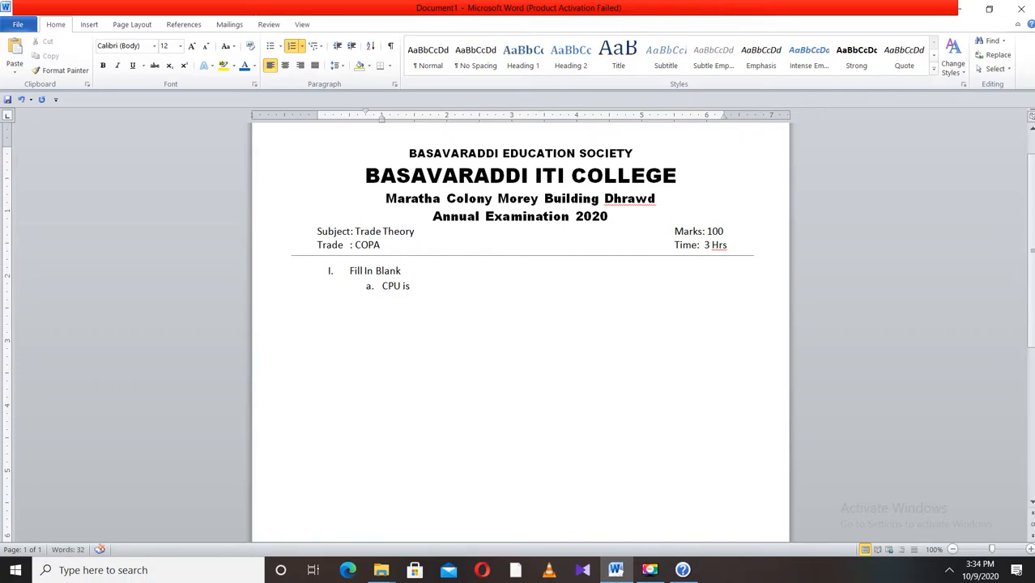
- Complete item a with a dotted blank after CPU is and start a new sub-item b
text(............................... Device)
key(Return)
click(561, 286)
key(BackSpace)
key(BackSpace)
key(BackSpace)
- Write item b as Mouse is followed by a dotted blank and Device, then start item c
click(398, 304)
text(Mouse)
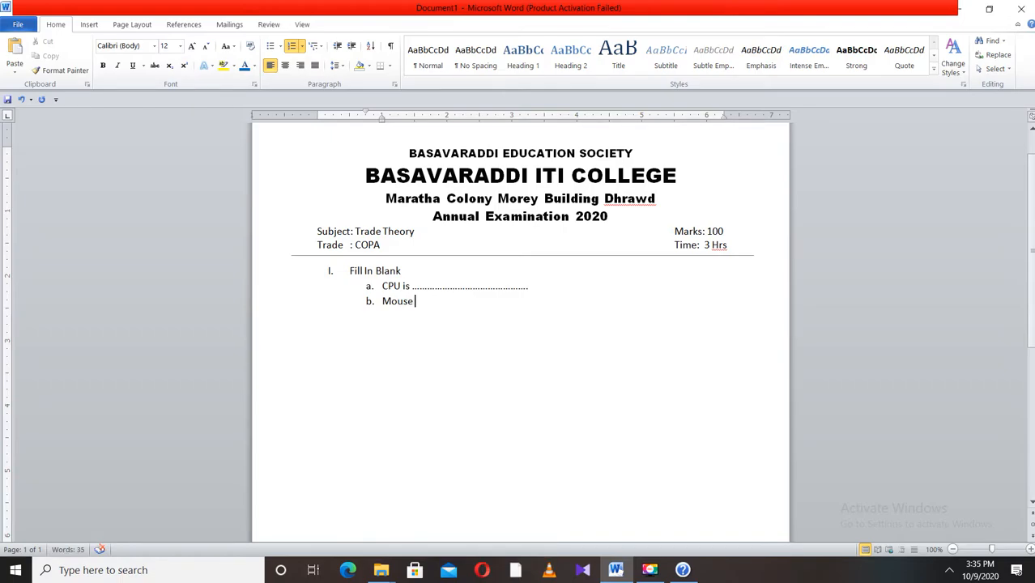
text( is ........................................................ D)
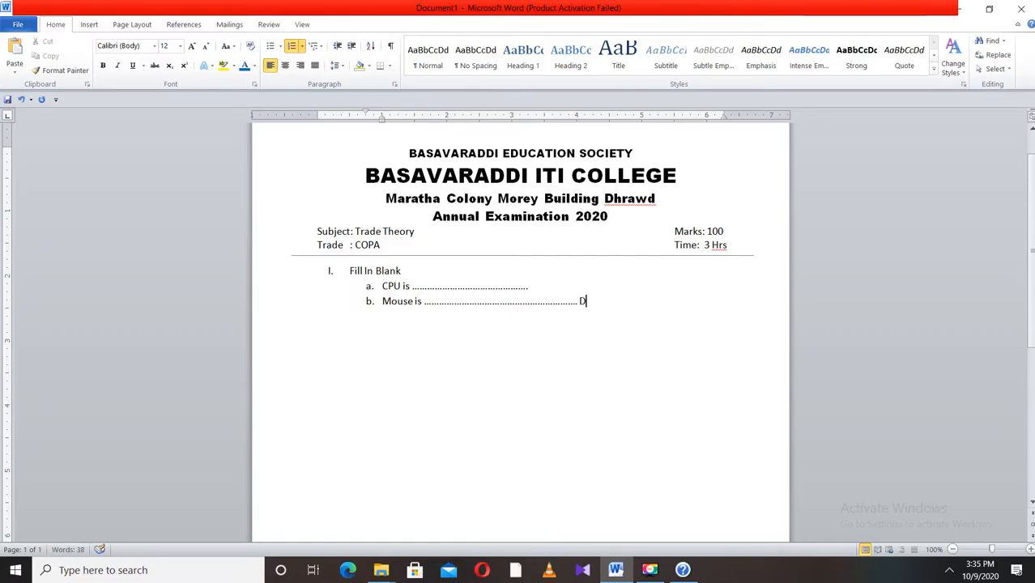
text(evice)
key(Return)
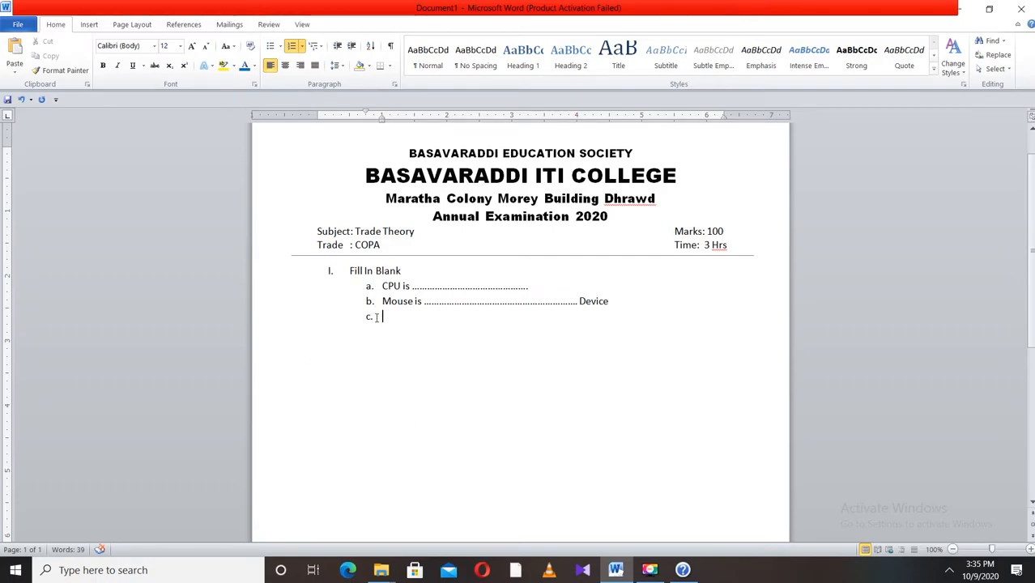
- Promote the empty list item to the Roman numeral level II
click(301, 46)
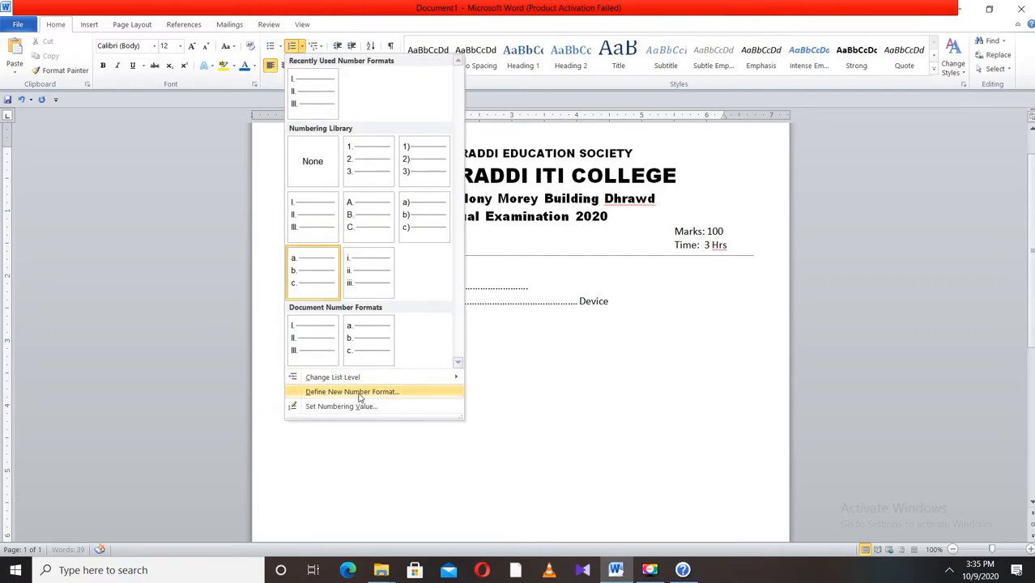
mouse_move(377, 377)
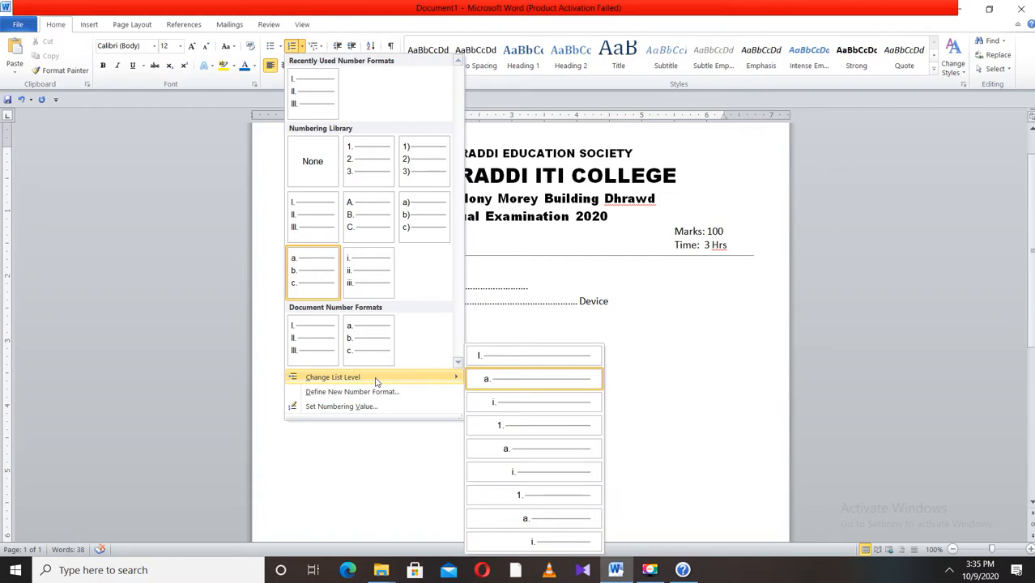
click(517, 357)
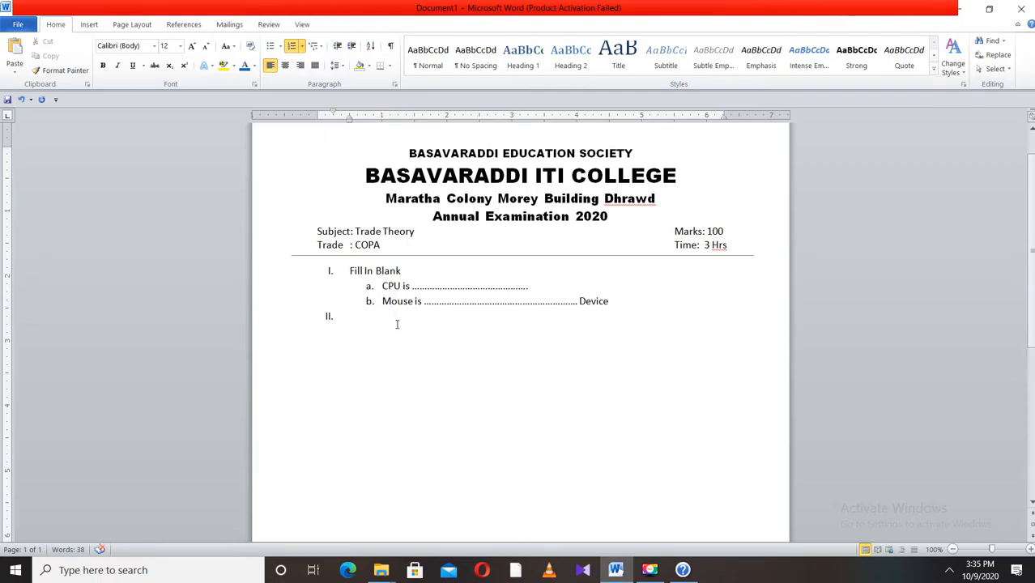
- Write item II as the heading Answer the following Question
text(Answer the f)
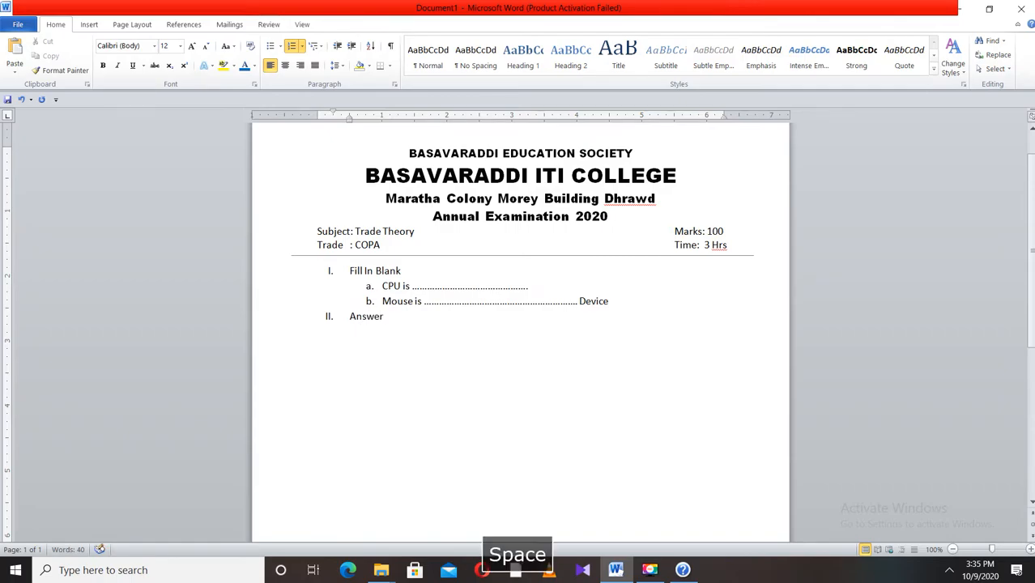
text(o)
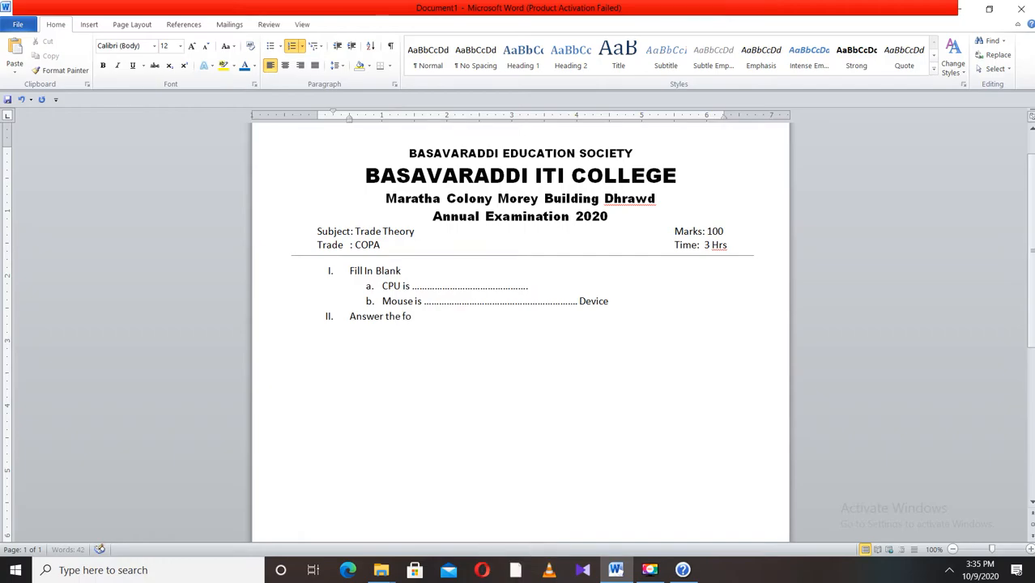
text(llowing)
click(650, 571)
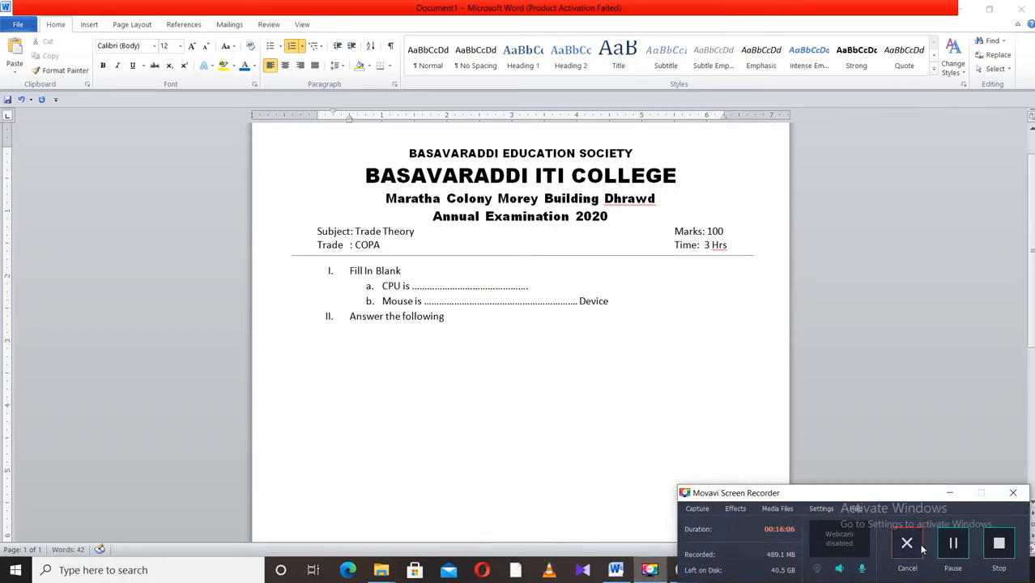
click(949, 493)
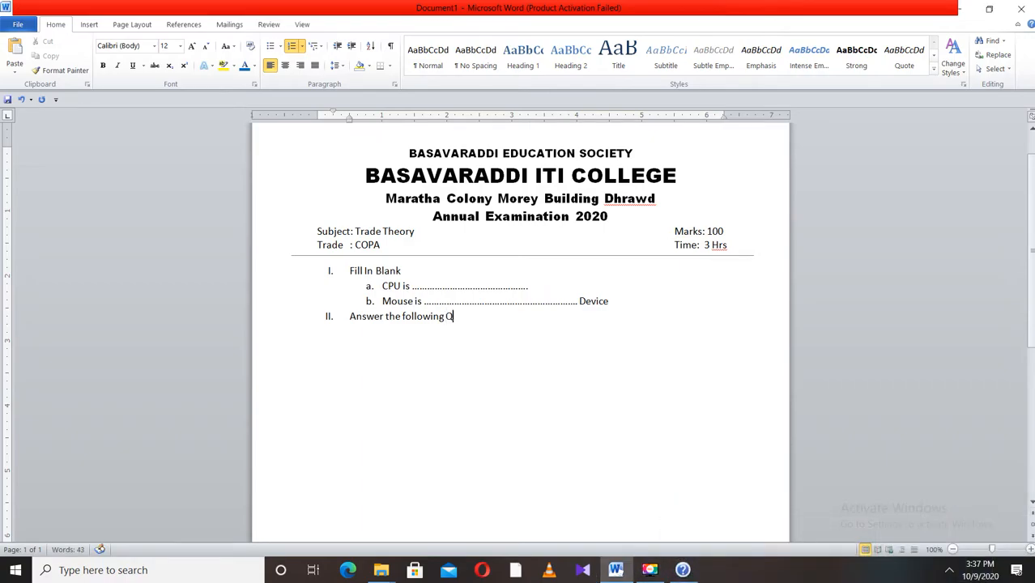
text(Question)
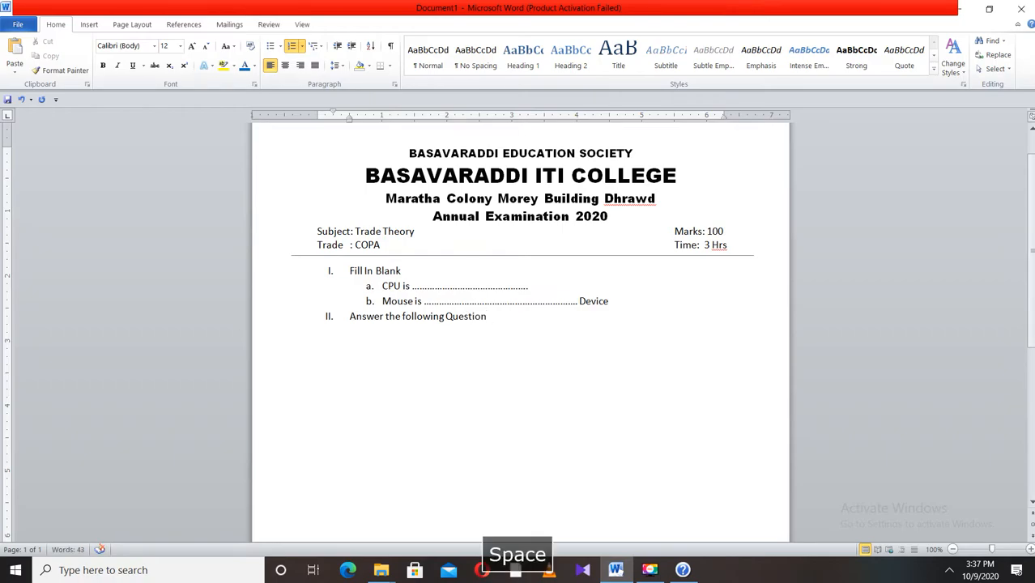
- Start a new list item and demote it to the lettered sub-level a
key(Return)
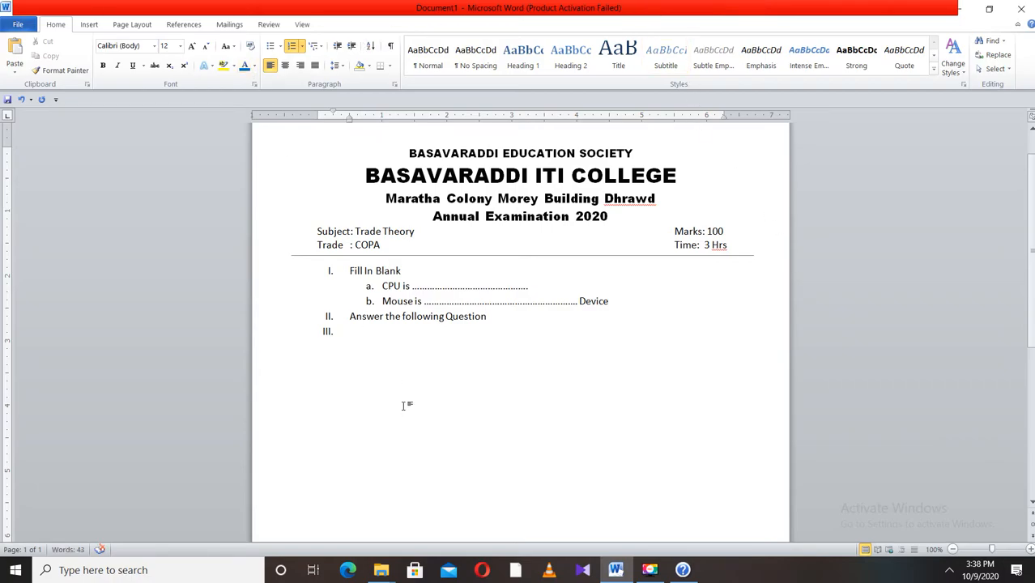
click(301, 46)
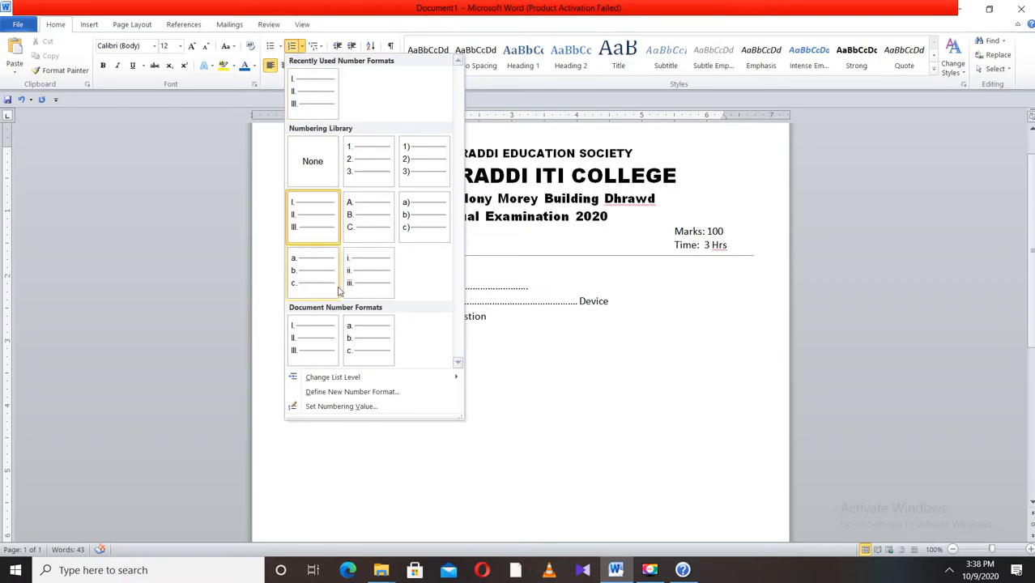
mouse_move(348, 379)
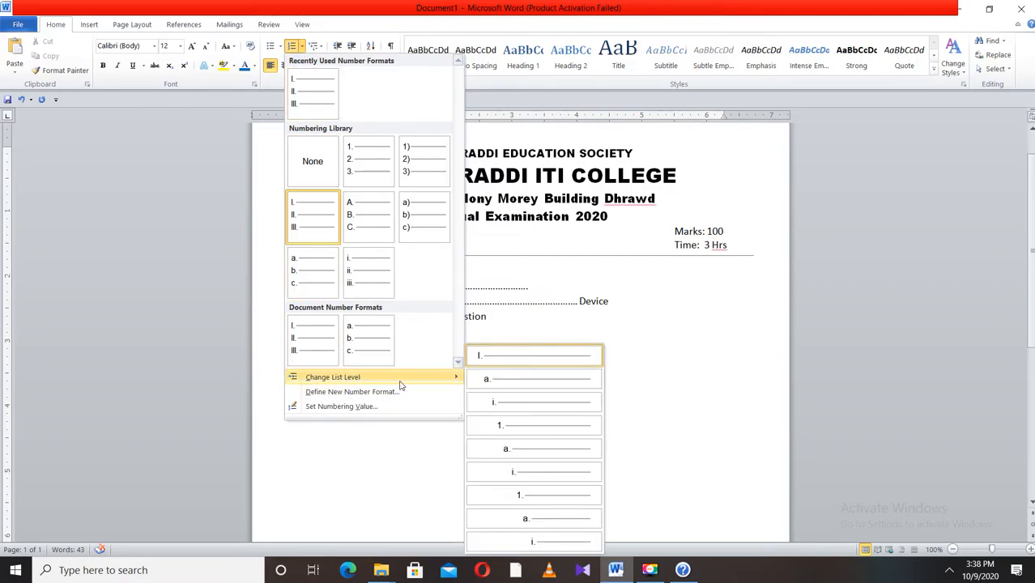
click(501, 380)
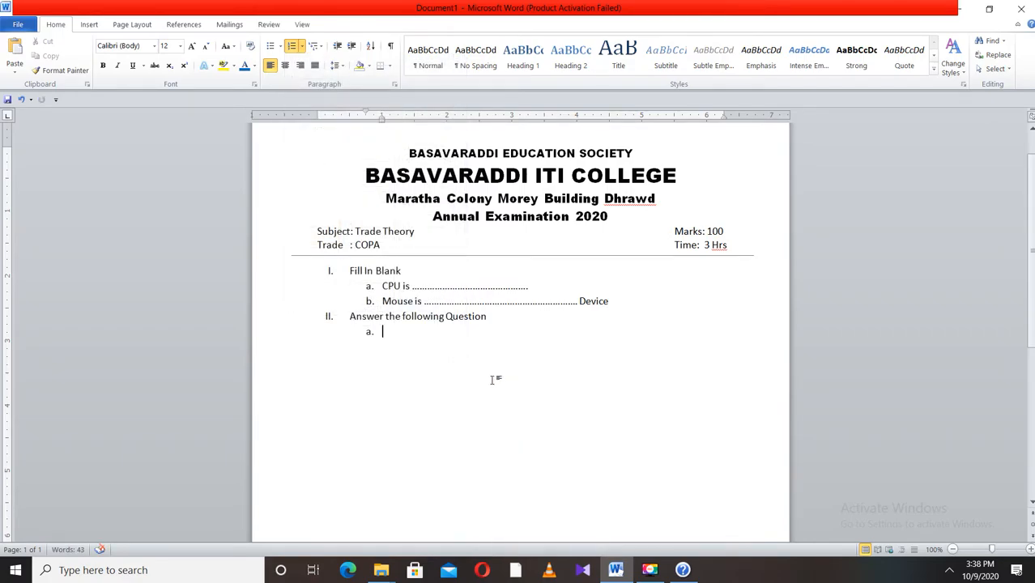
- Write sub-item a as What is computer and start sub-item b
text(what is )
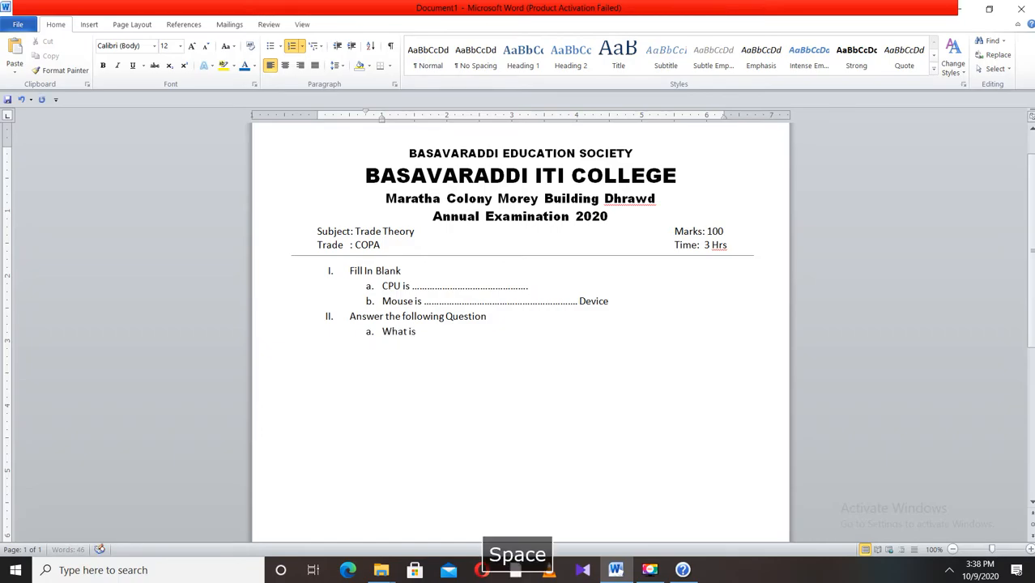
text(computer)
key(Return)
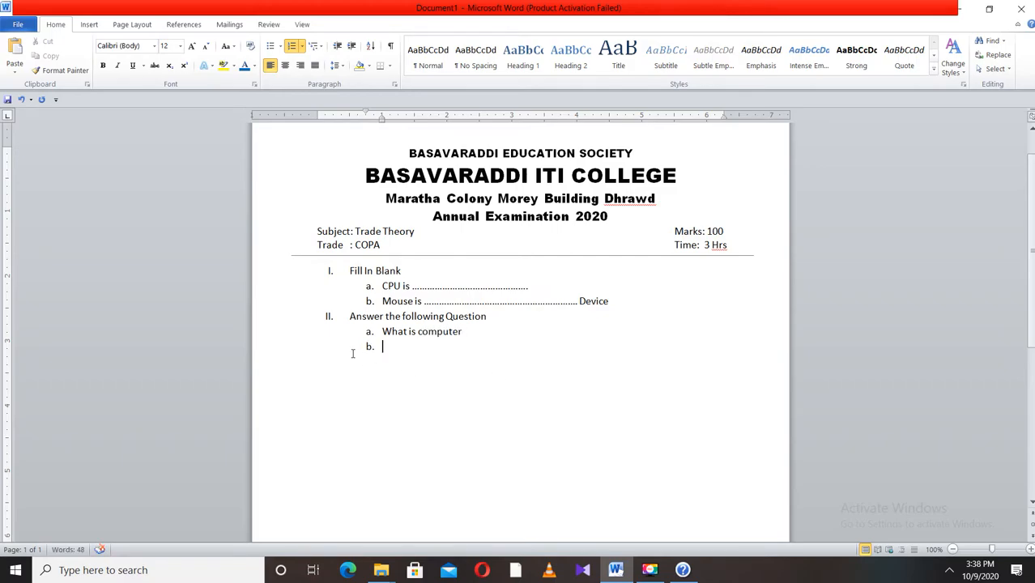
click(683, 570)
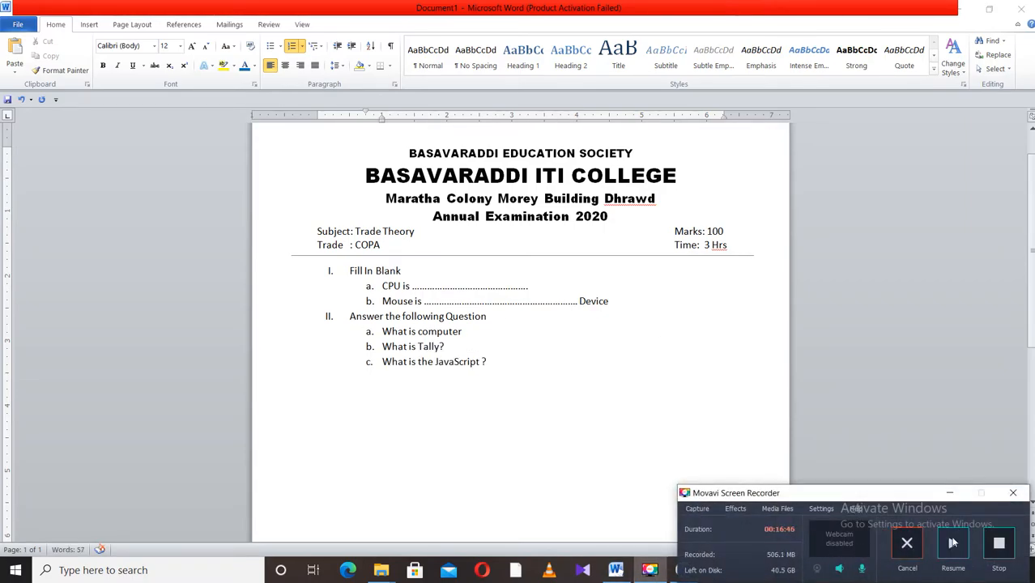
click(953, 543)
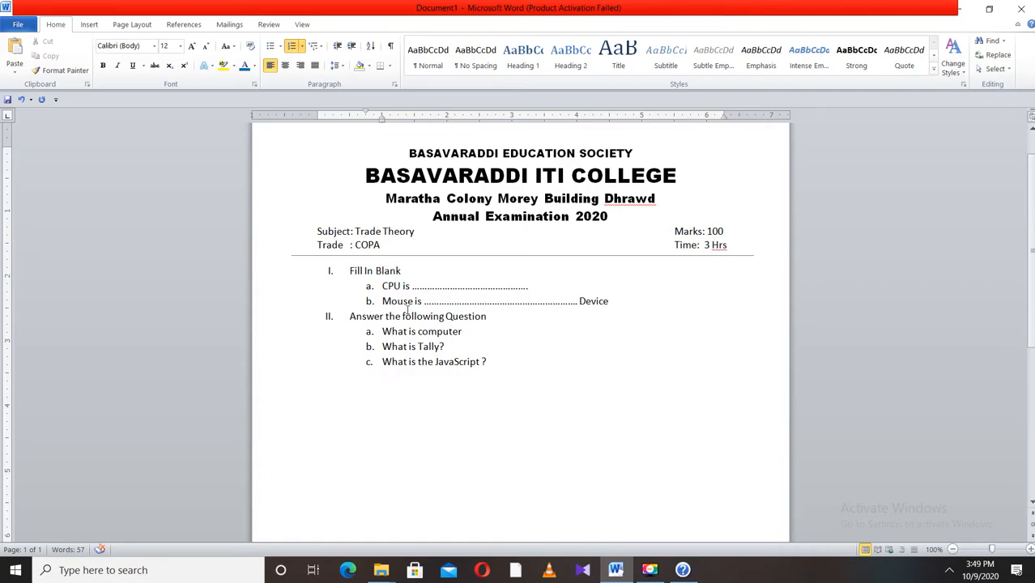
- Add a new item after the questions and promote it to Roman numeral level III
key(Return)
click(301, 47)
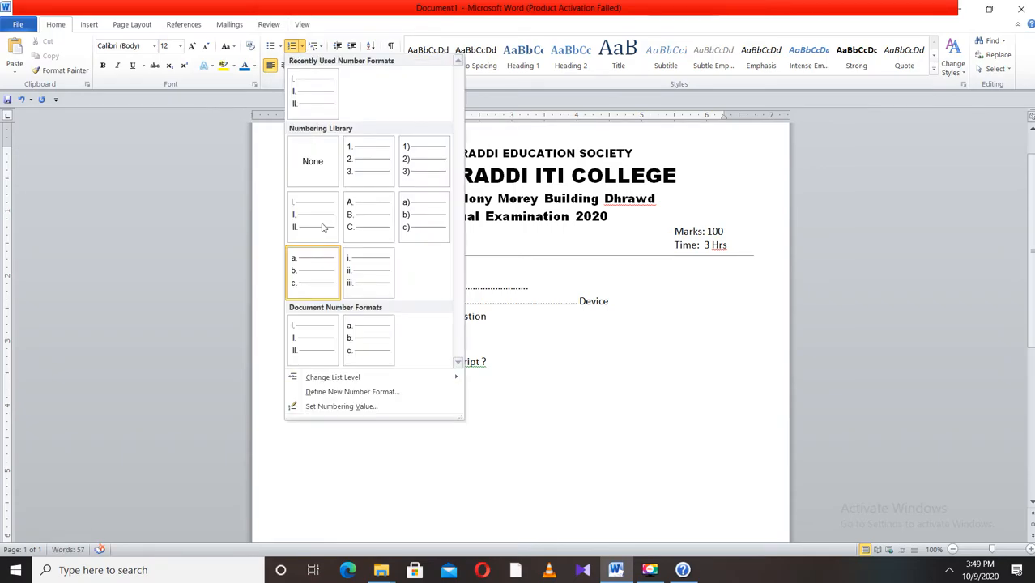
mouse_move(337, 385)
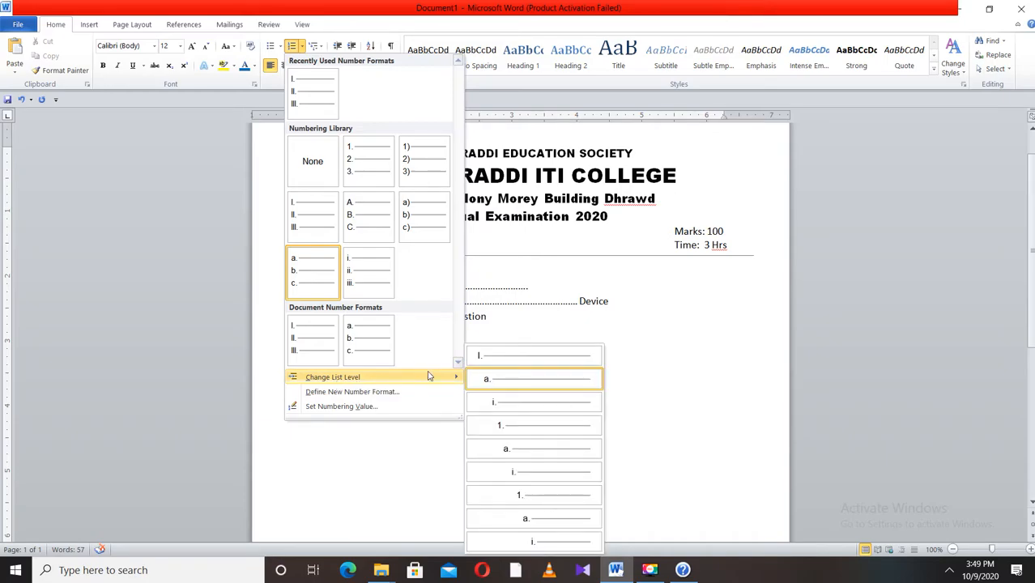
click(519, 356)
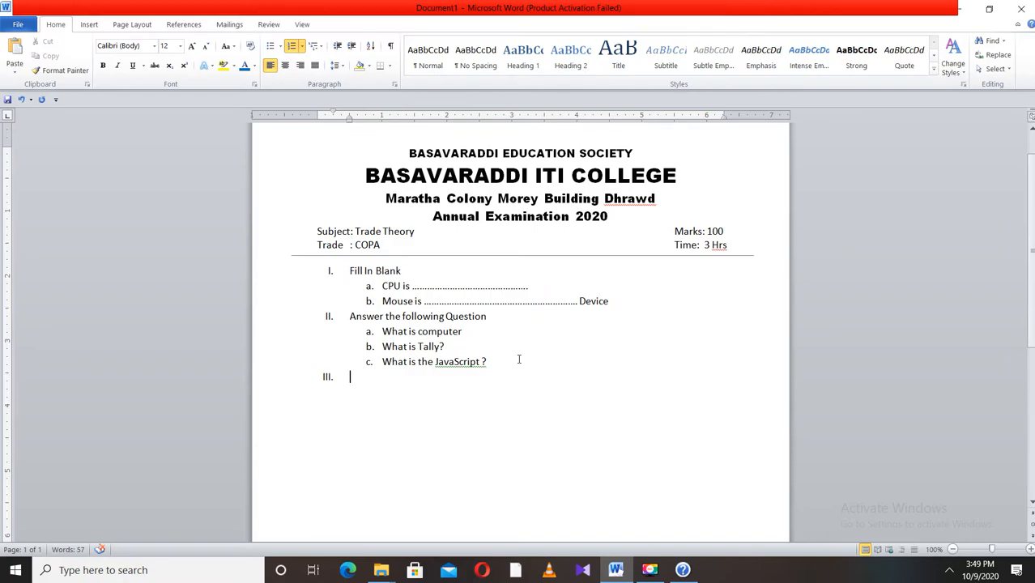
- Write item III as the heading Match the following and start a new item
text(match the )
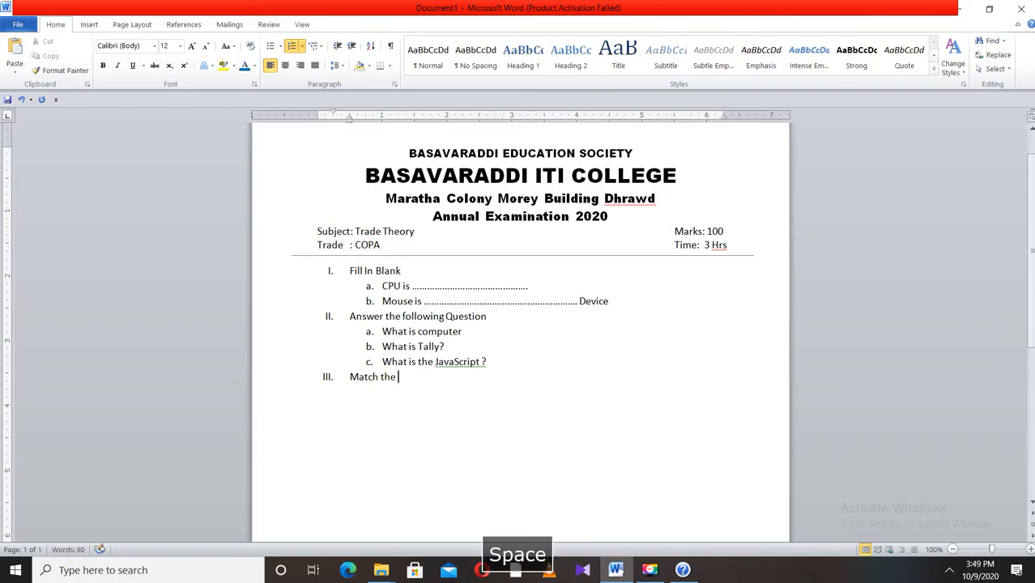
text(follo)
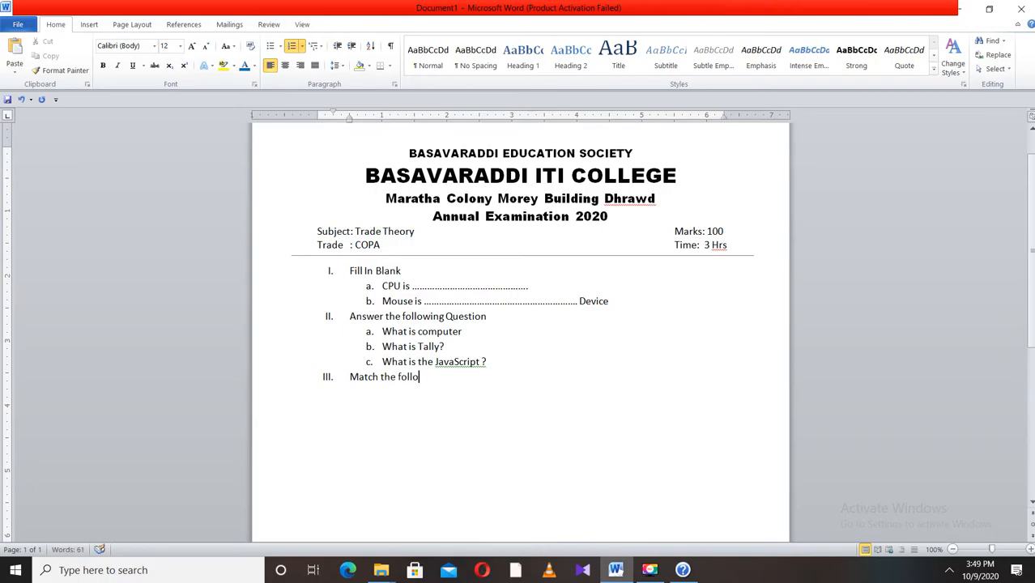
text(wing)
key(Return)
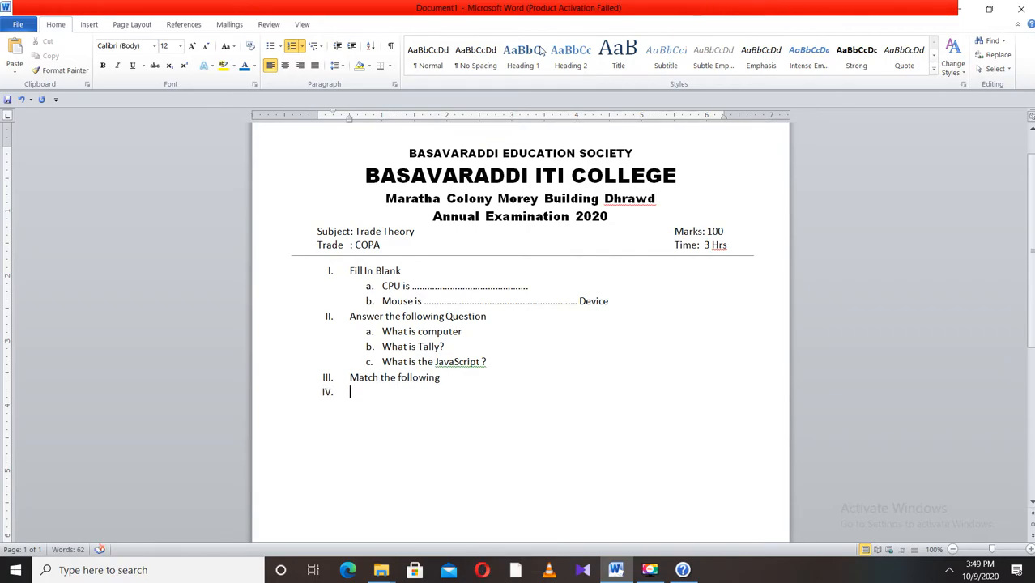
- Demote the new item to sub-level a and enter Input and X in tab-separated columns
click(302, 46)
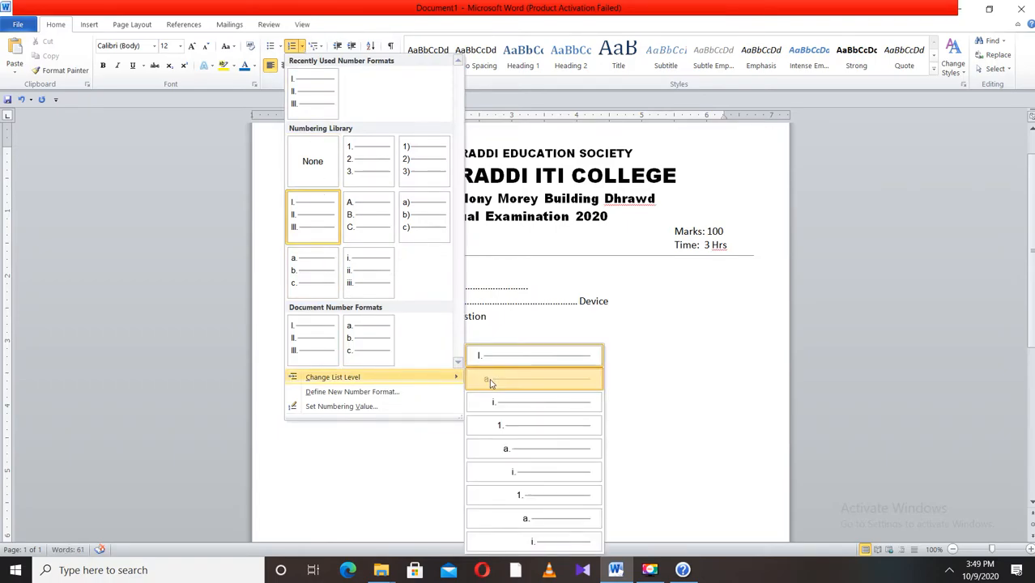
click(490, 379)
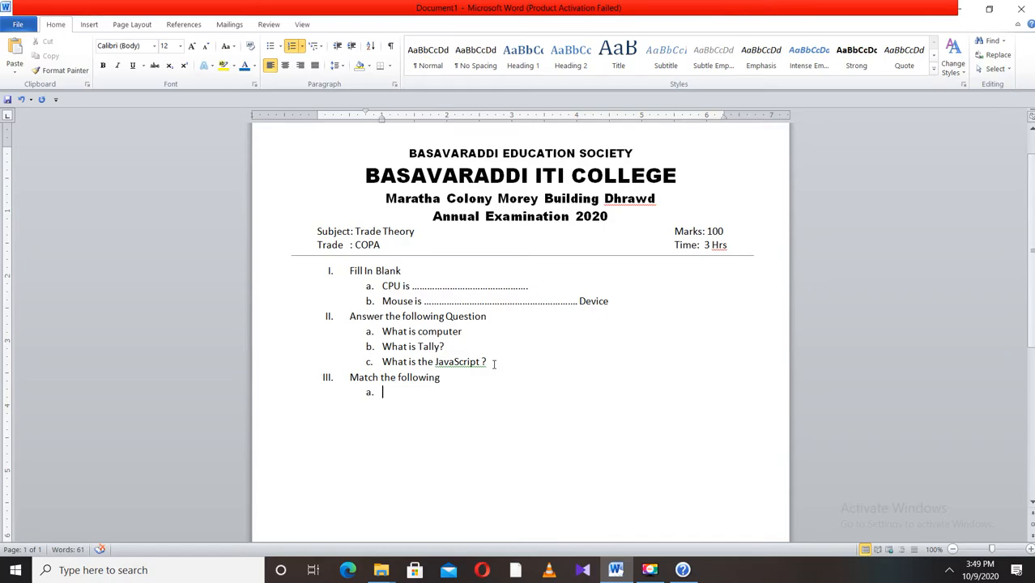
text(input)
key(Tab)
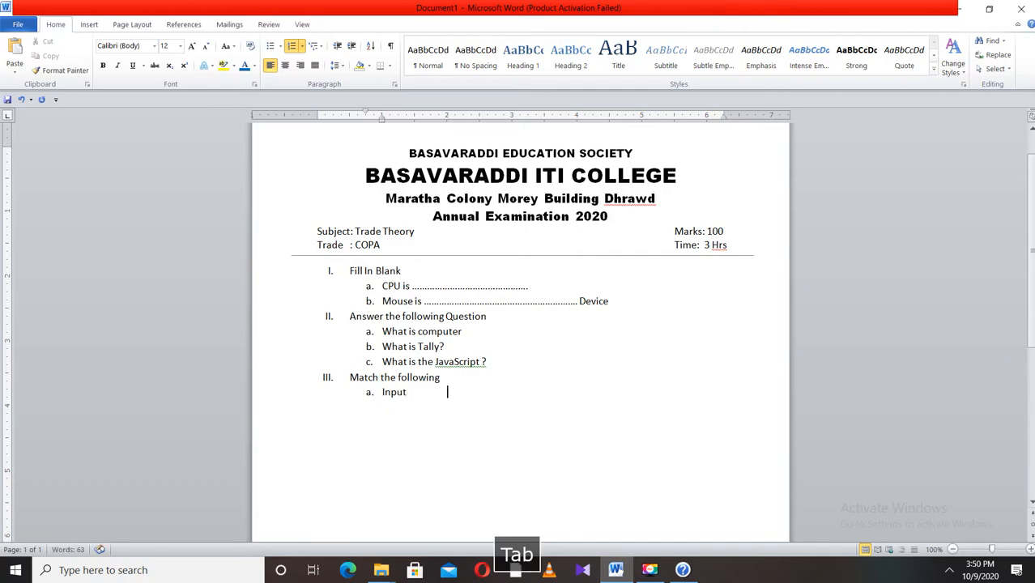
text(X)
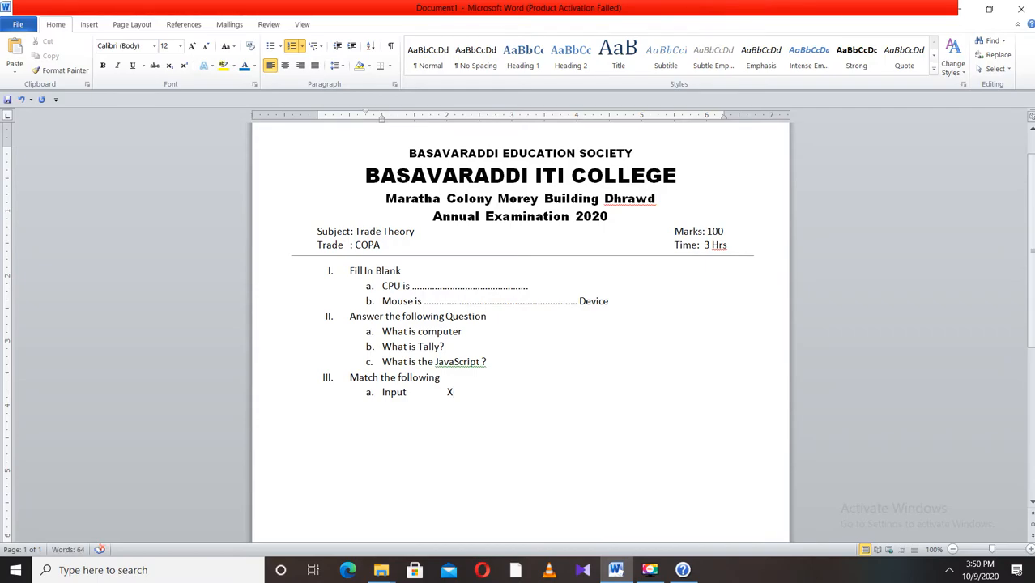
key(Tab)
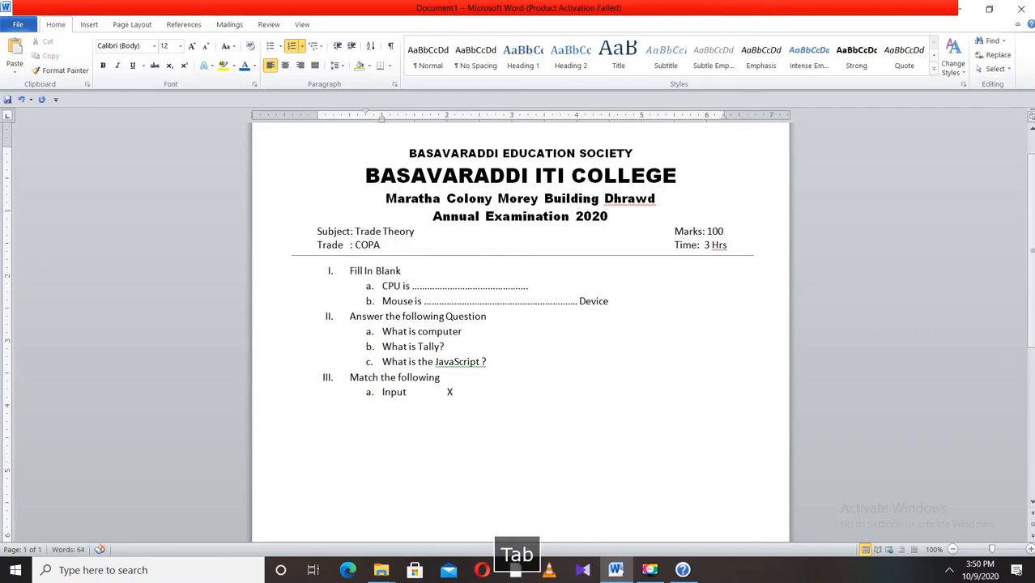
- Add the matching option a) monitor after the X and start sub-item b
key(BackSpace)
text(a))
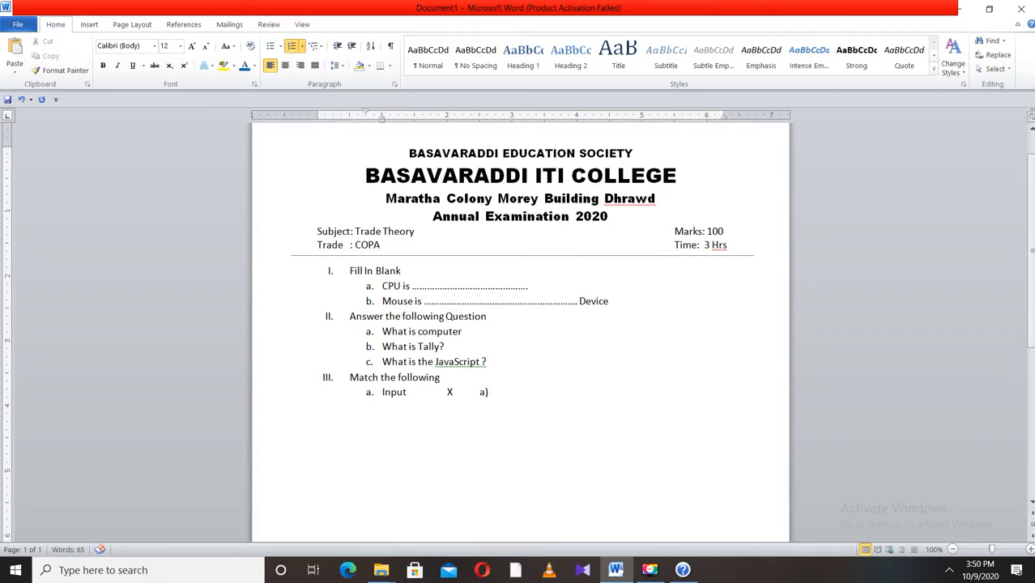
text( monitor)
key(Return)
- Change the case of monitor to Monitor
drag(530, 393, 493, 396)
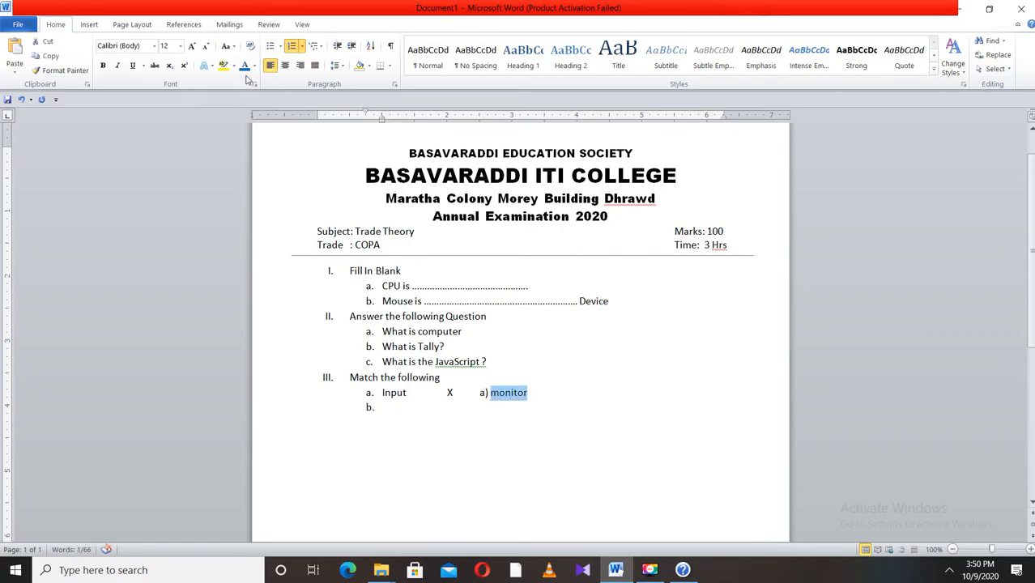
click(235, 48)
click(267, 107)
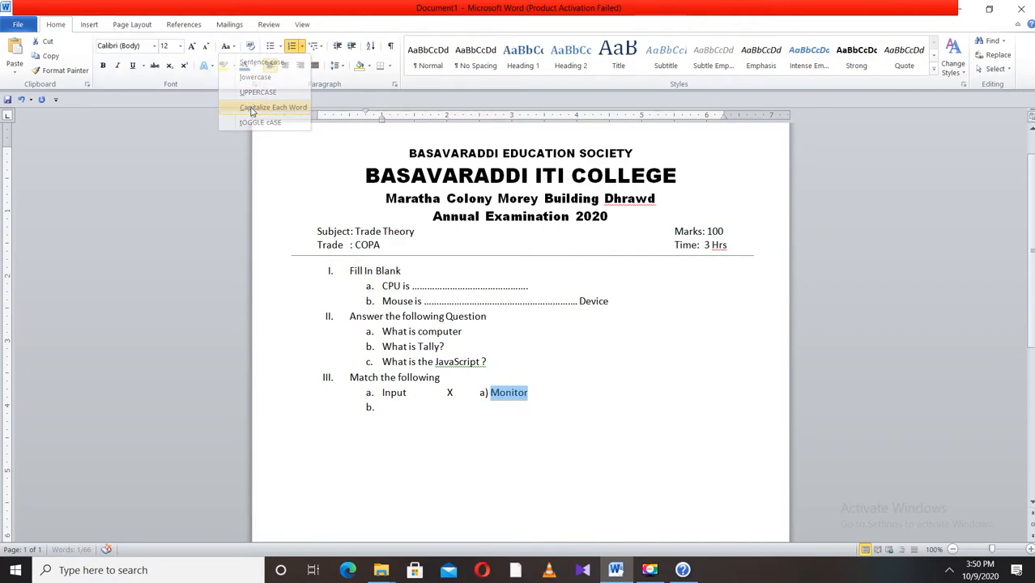
- Write sub-item b as Output, X and b) CPU in tab-separated columns
click(382, 410)
text(Output)
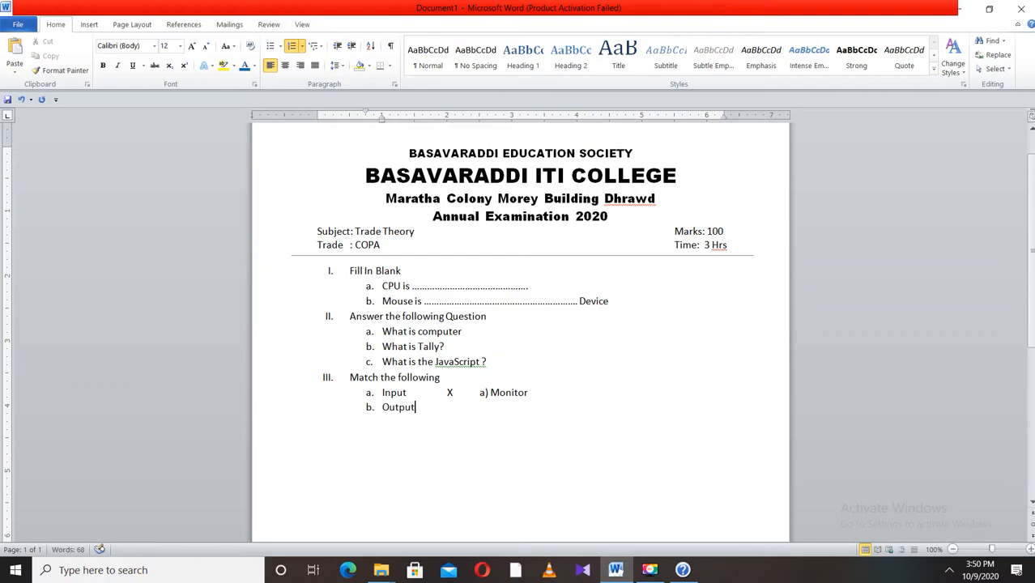
key(Tab)
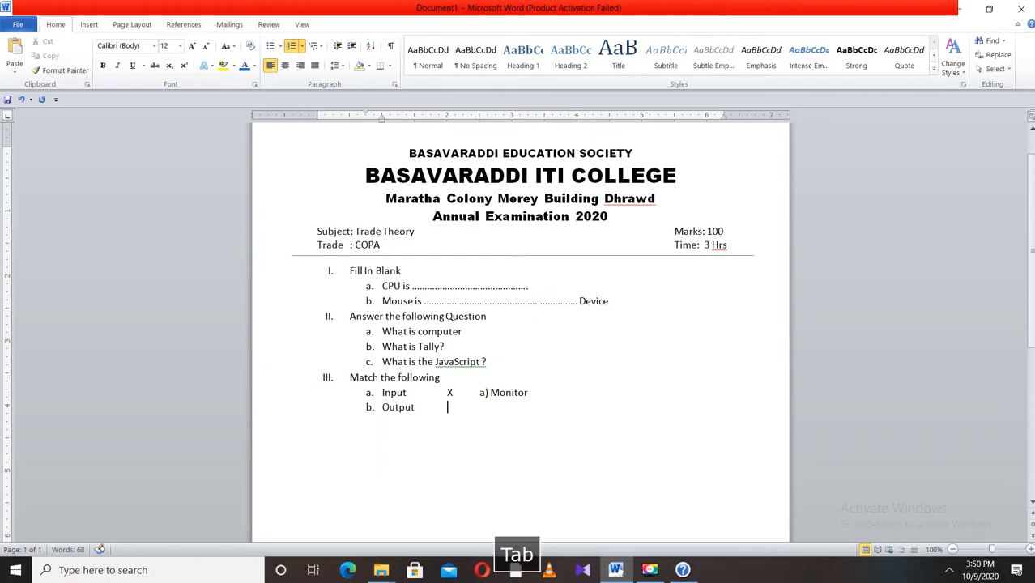
text(X)
key(Tab)
text(b) )
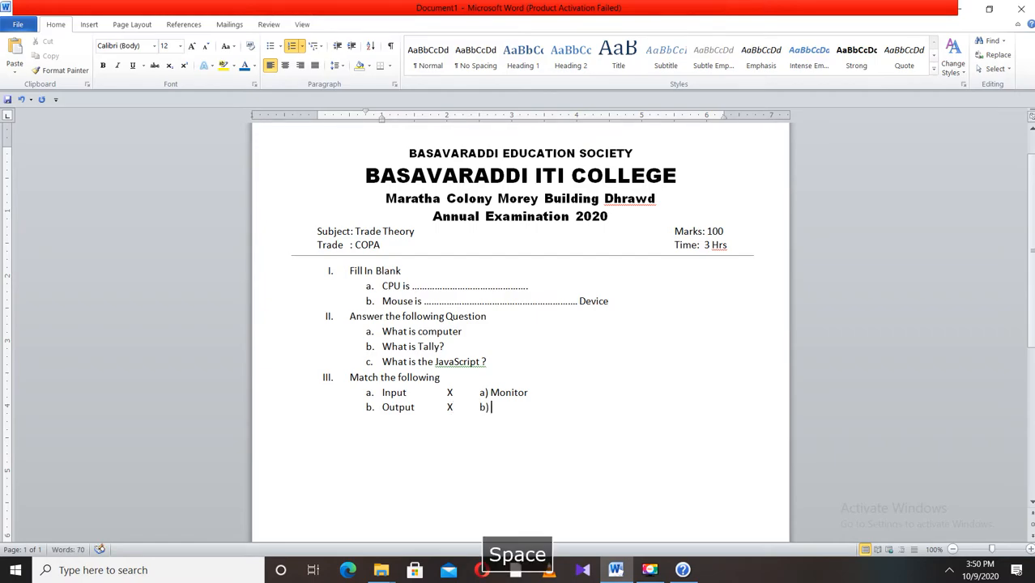
text(CPU)
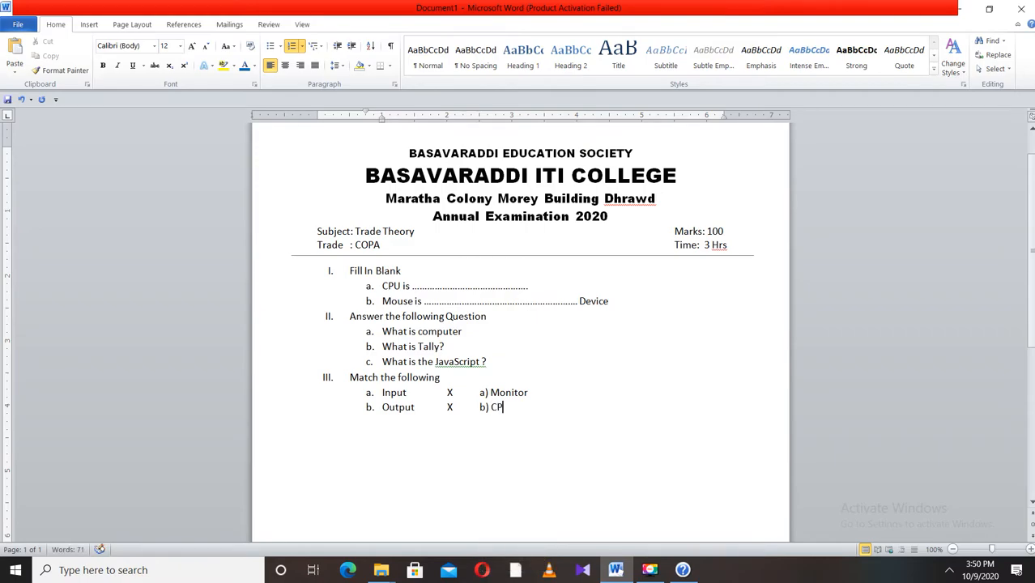
- Add match sub-item c with CPU and X in tab-separated columns
key(Return)
text(CPU)
key(Tab)
key(Tab)
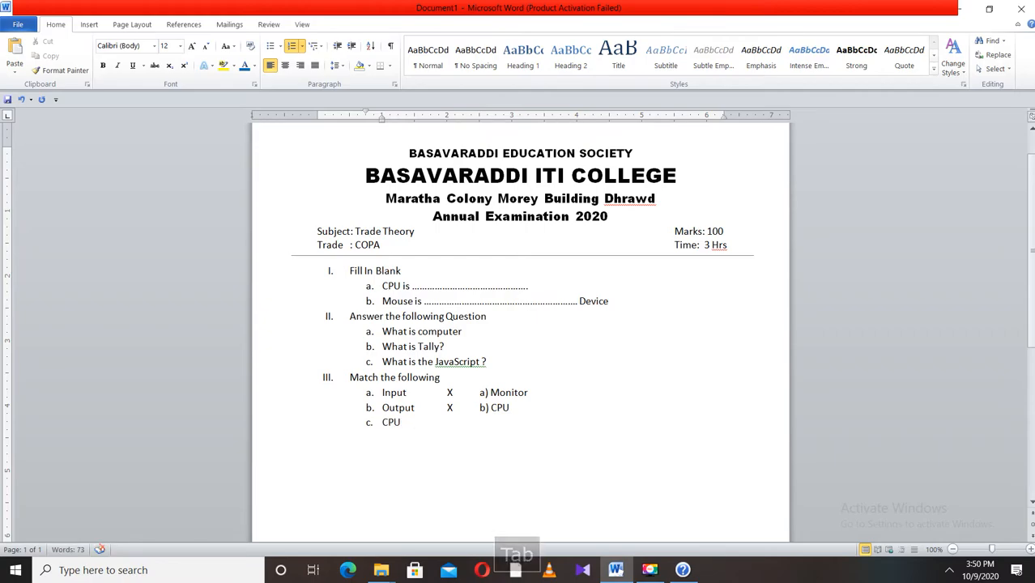
text(X)
key(Tab)
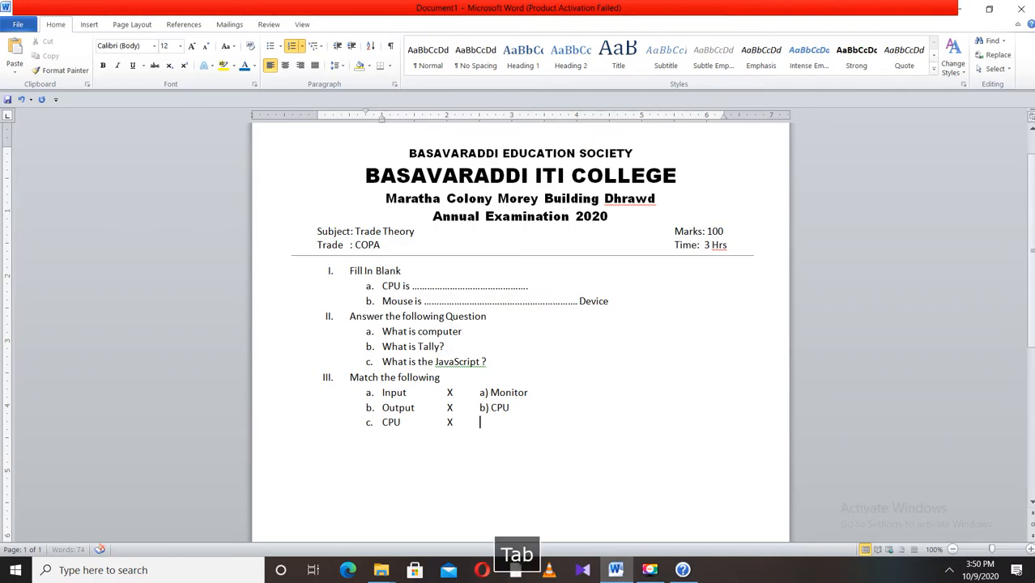
- Add the matching option c) Mouse after the X and start a new line
text(c) C)
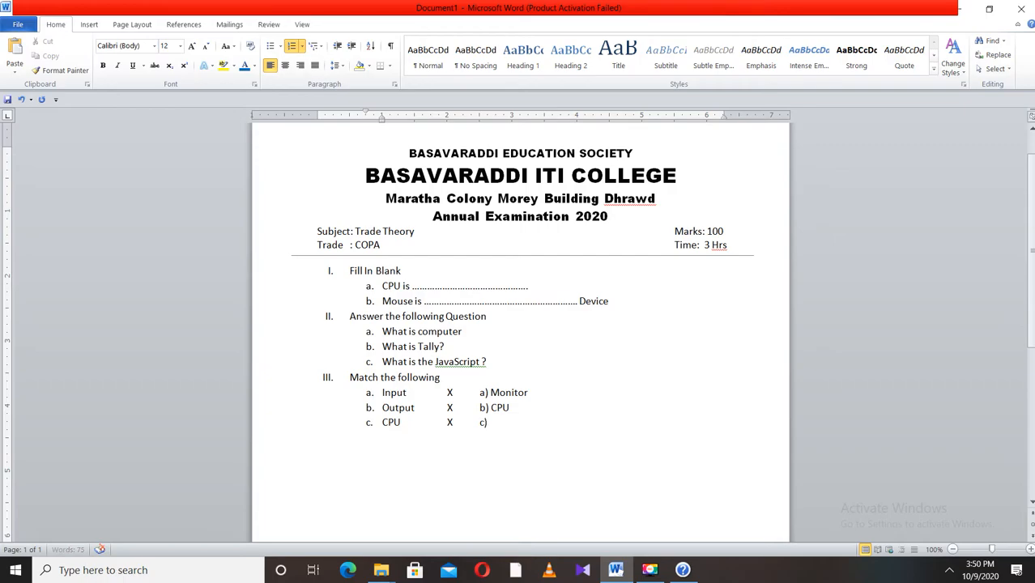
text(UP)
key(BackSpace)
key(BackSpace)
key(BackSpace)
text(O)
key(BackSpace)
text(Mouse)
key(Return)
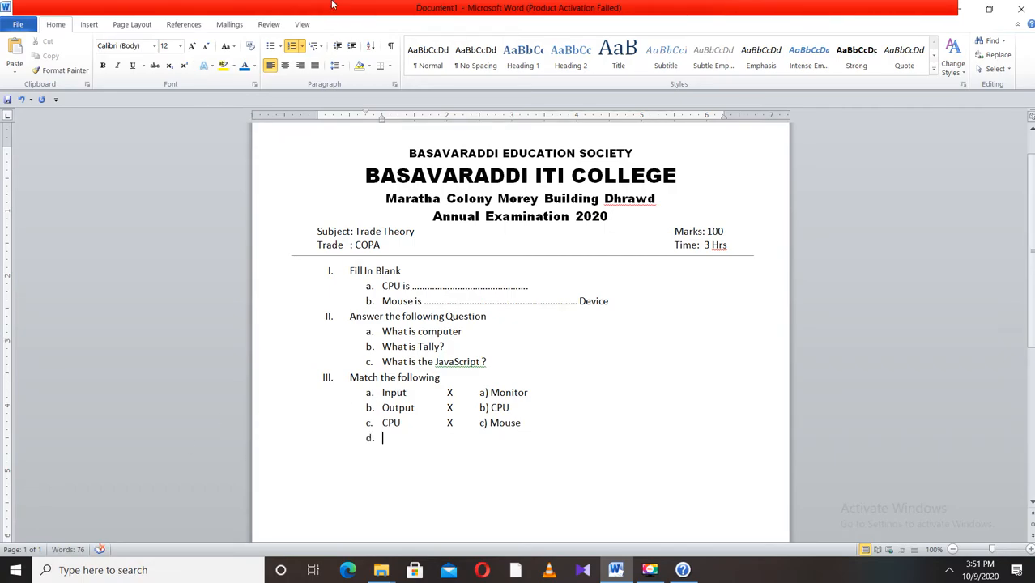
- Promote the new line to top-level list item IV
click(301, 46)
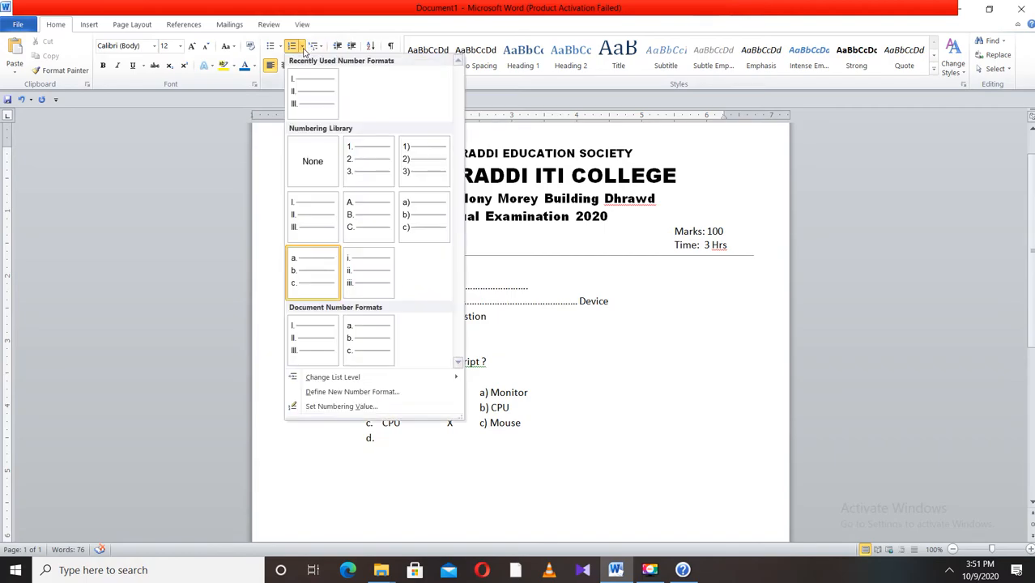
mouse_move(386, 376)
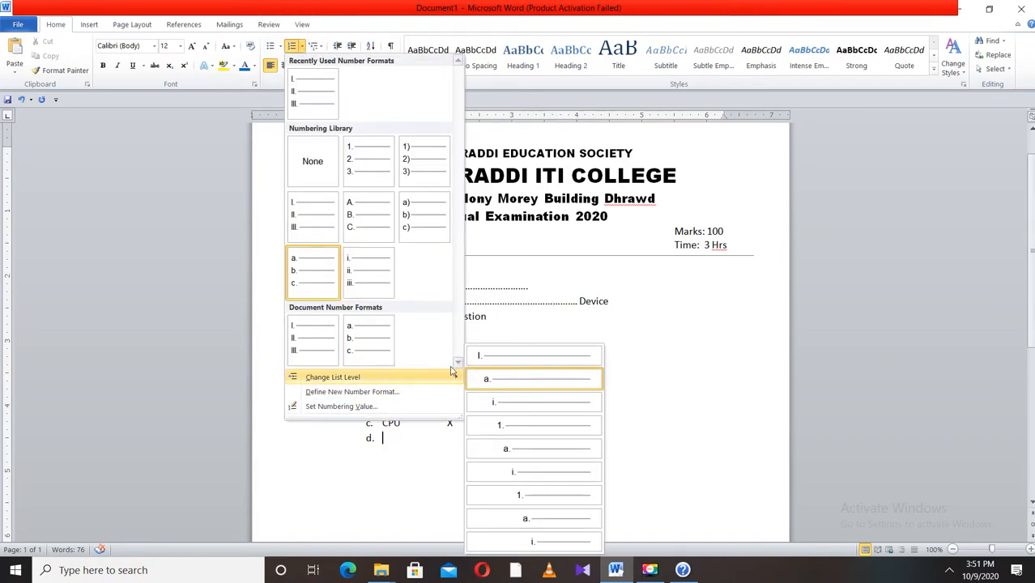
click(486, 358)
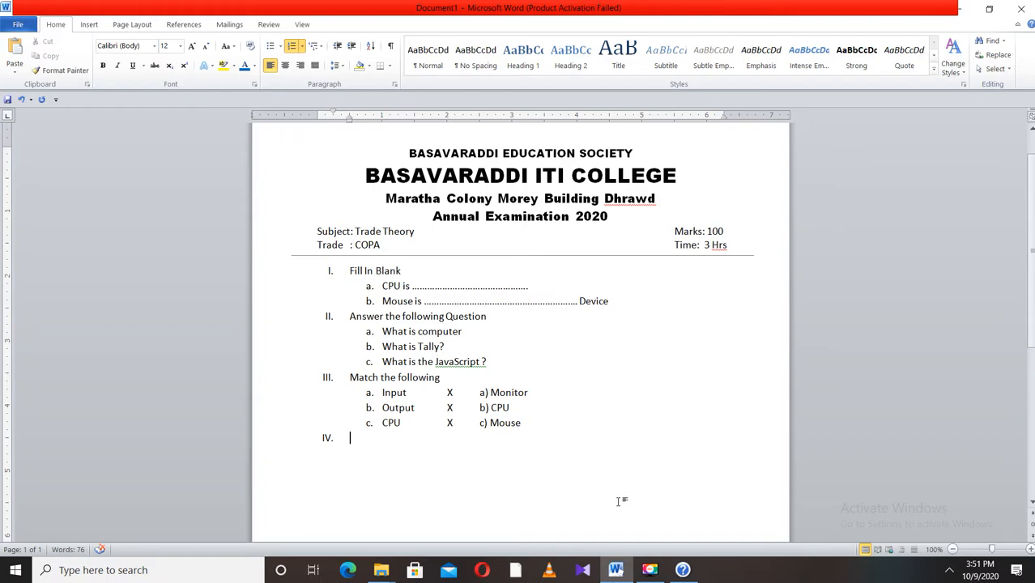
click(650, 570)
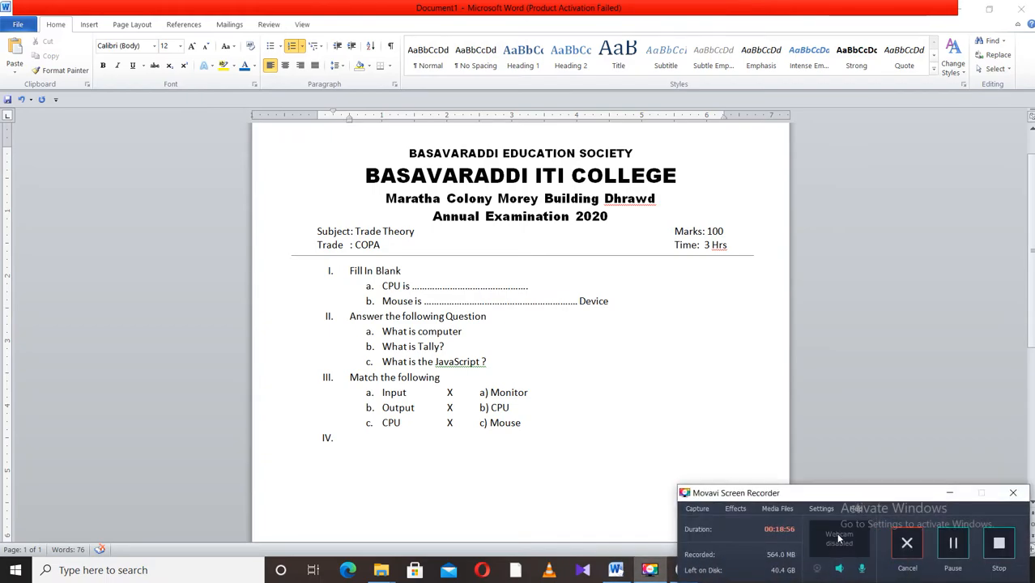
click(956, 544)
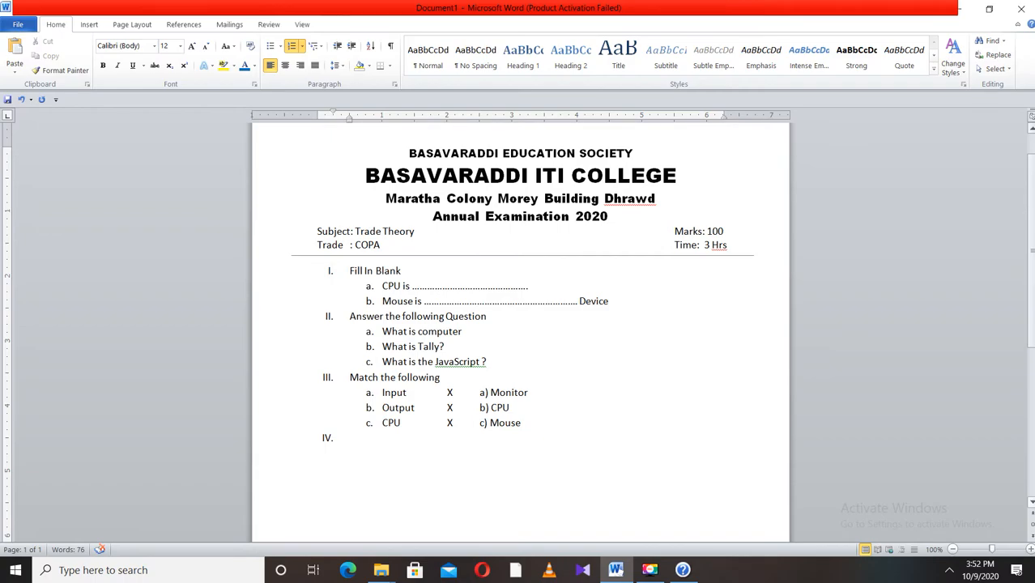
- Write question IV as Which is a type of OS
text(which i)
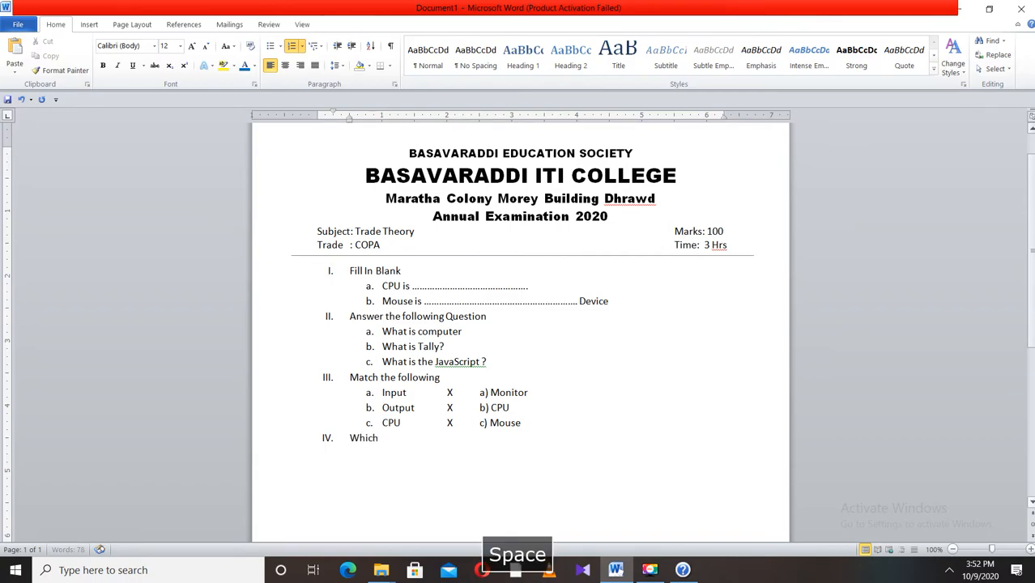
text(s )
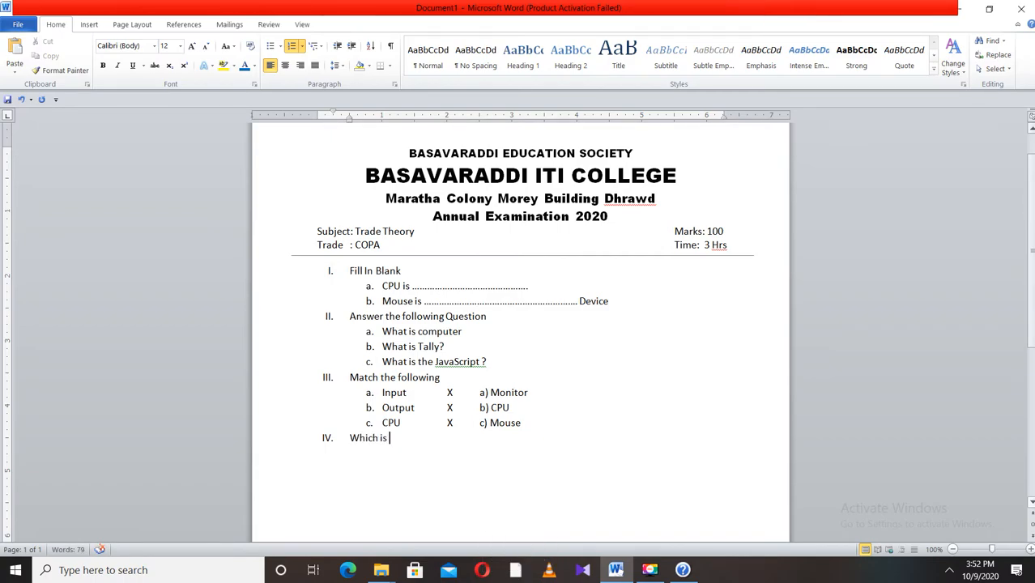
text(a type)
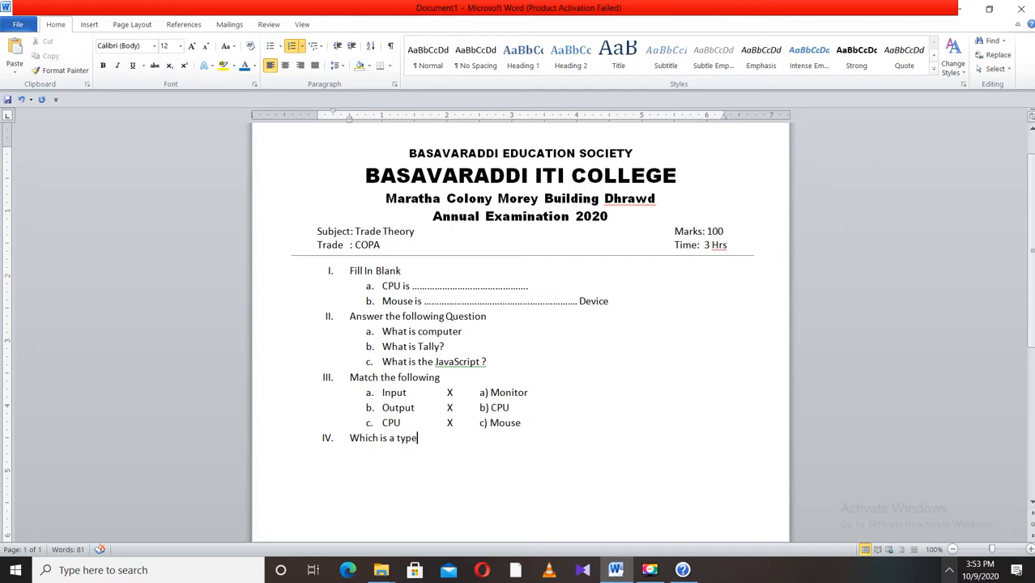
text(of )
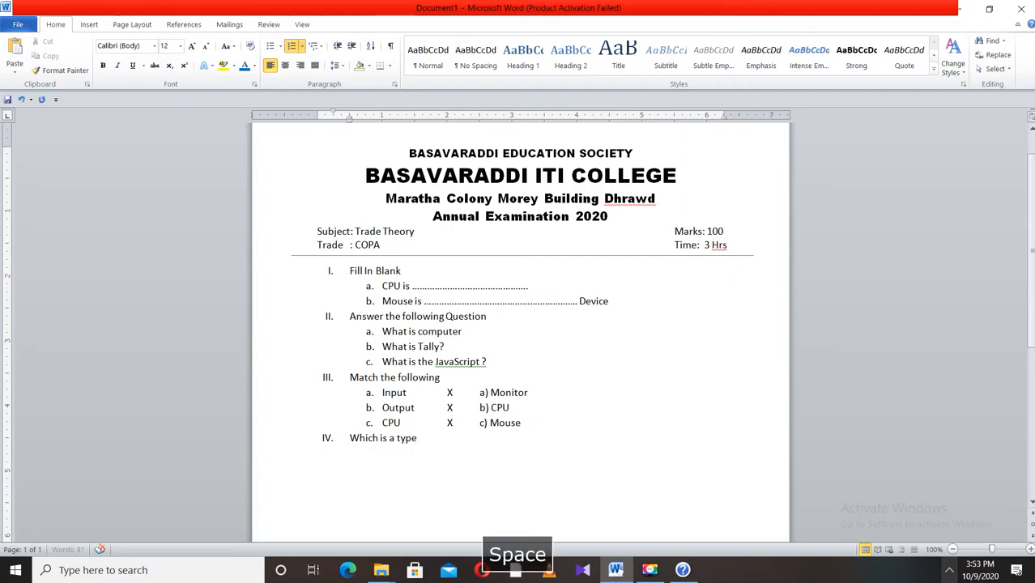
text(OS)
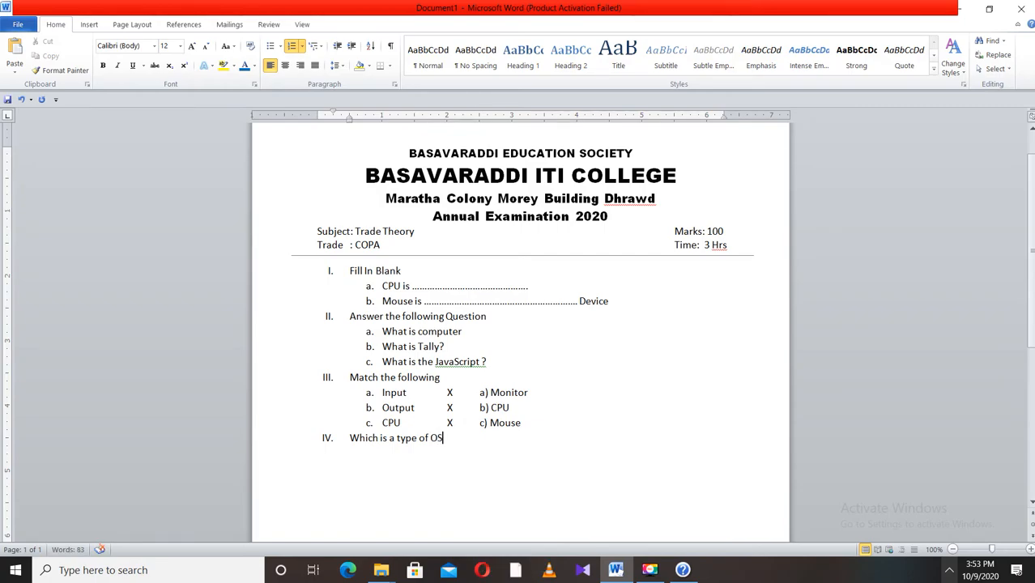
- Start a new line under question IV and demote it to sub-level a
key(Return)
click(304, 49)
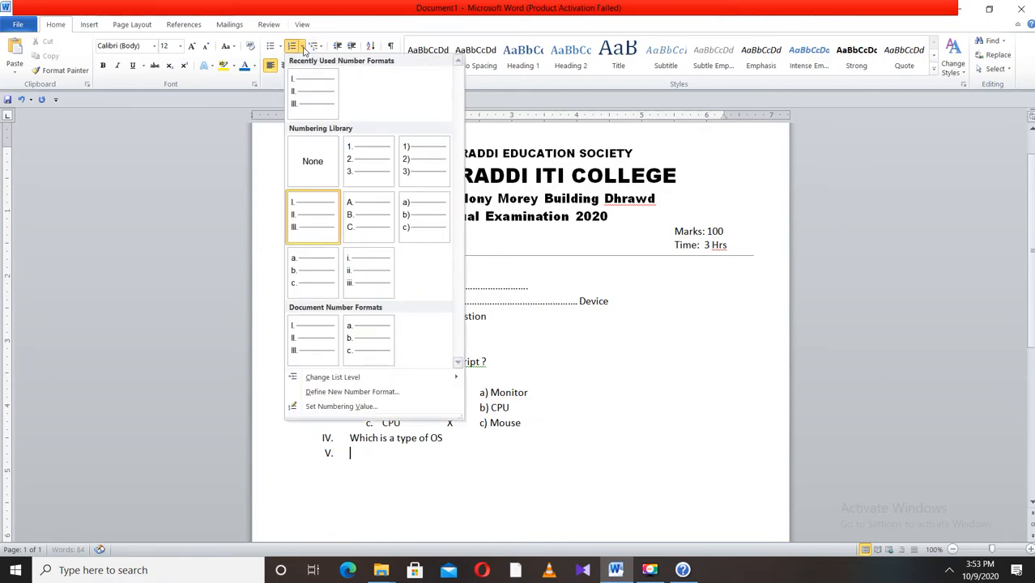
mouse_move(377, 379)
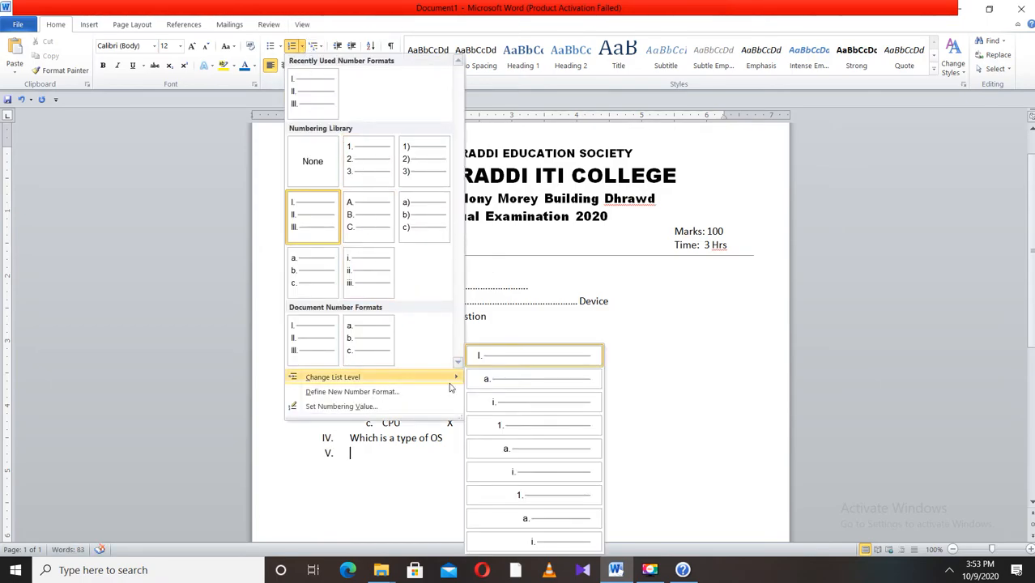
click(491, 380)
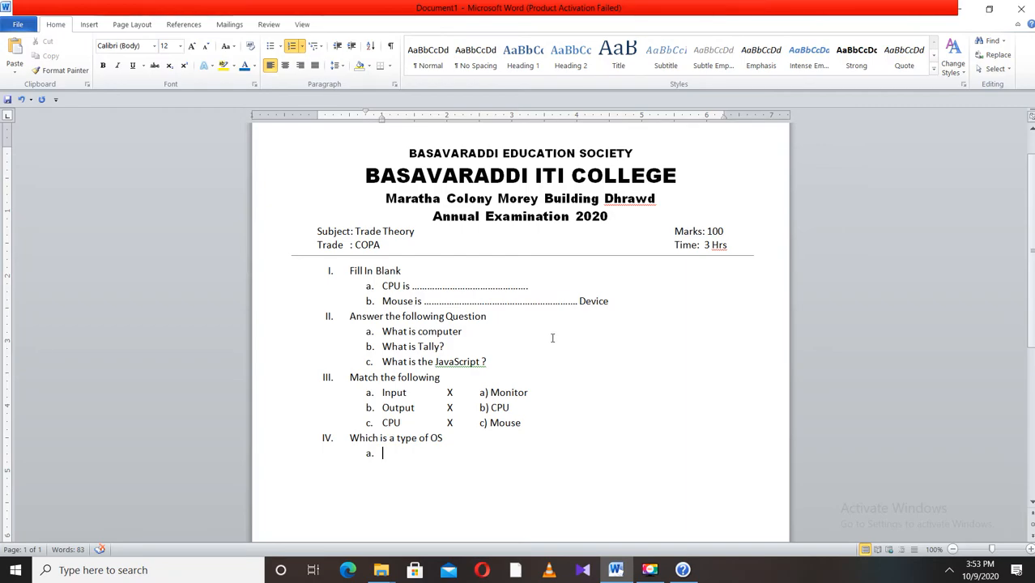
- Enter options M S Office and b) M S Excel in tab-separated columns
text(M S Office)
key(Tab)
key(Tab)
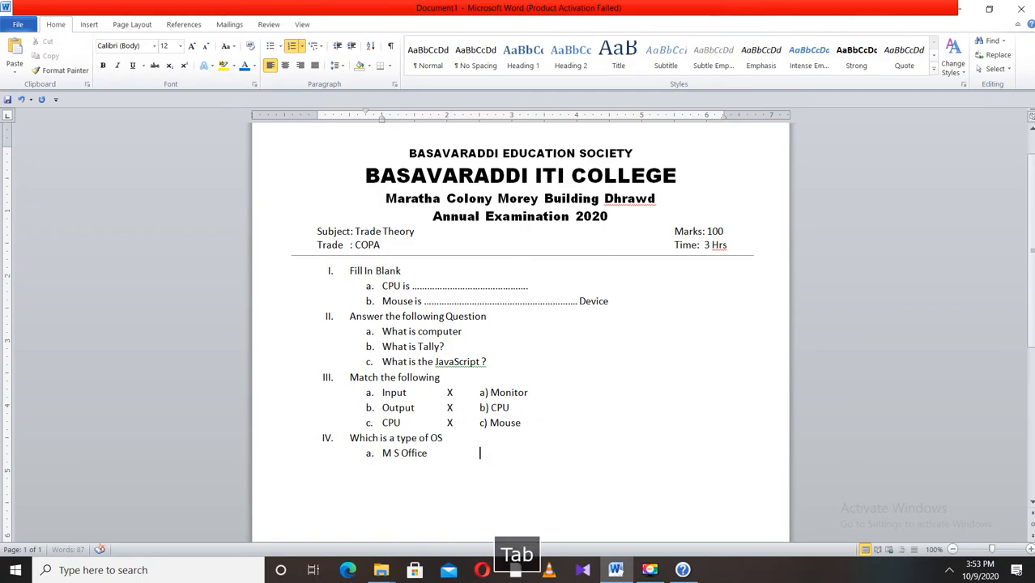
text(b))
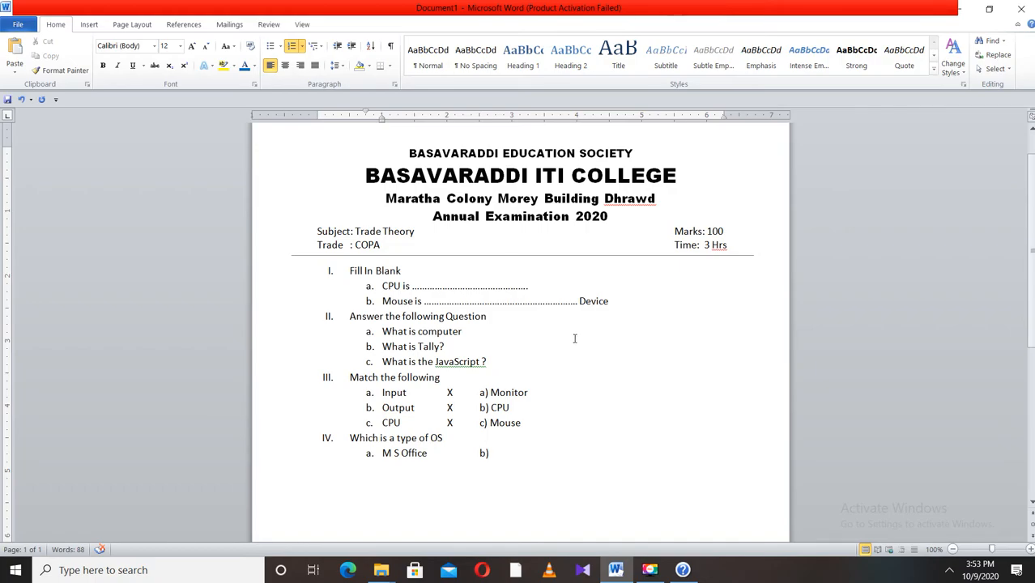
text(M S Excel)
key(Tab)
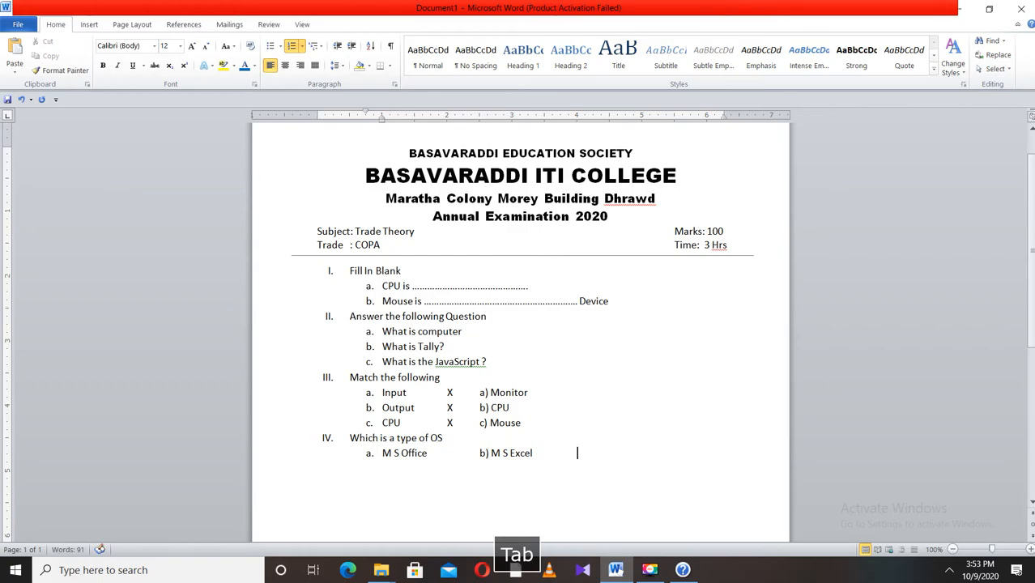
- Add options c) LINIXS and d) Google in further tab-separated columns
text(c) )
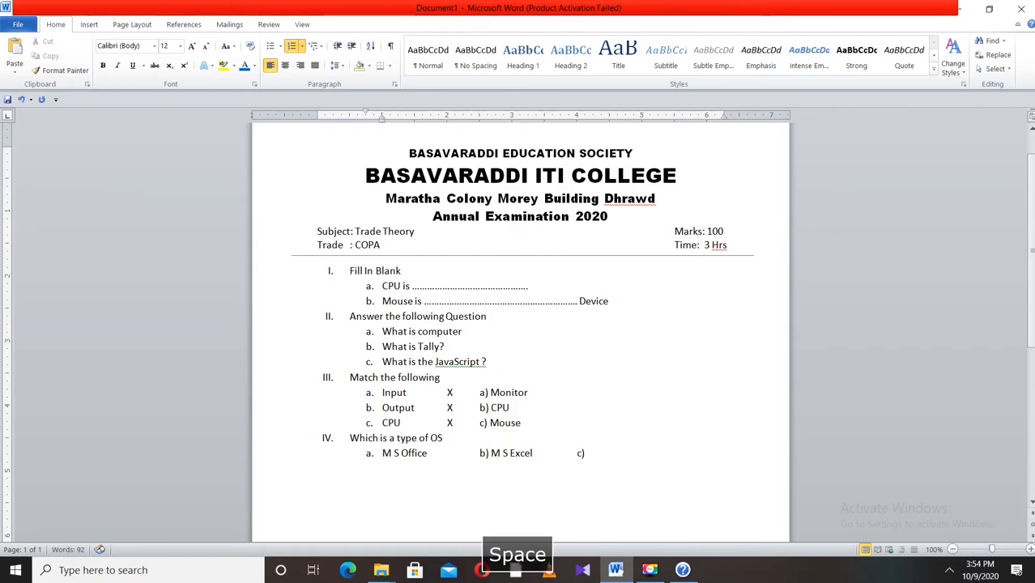
text(LINIXS)
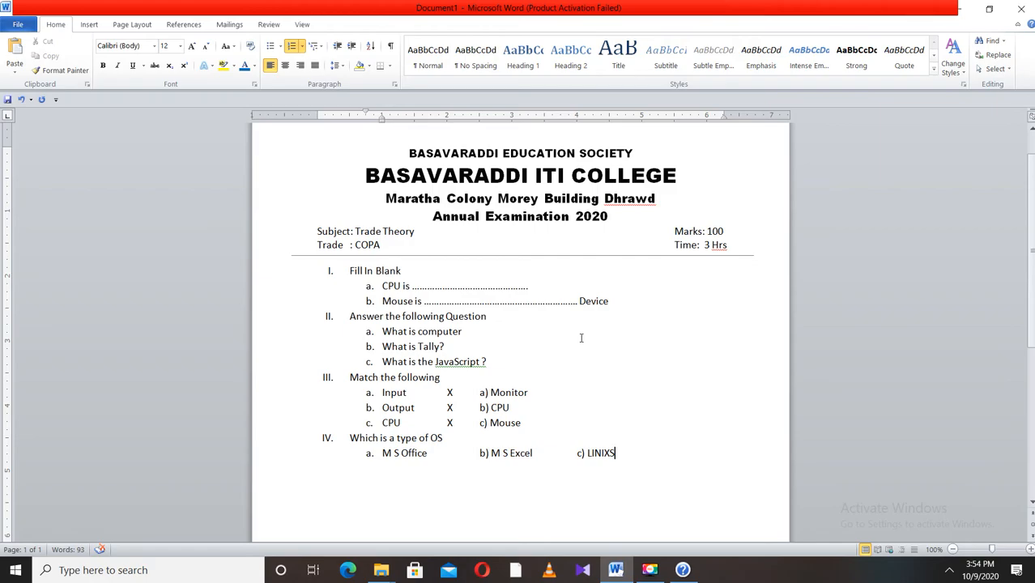
key(Tab)
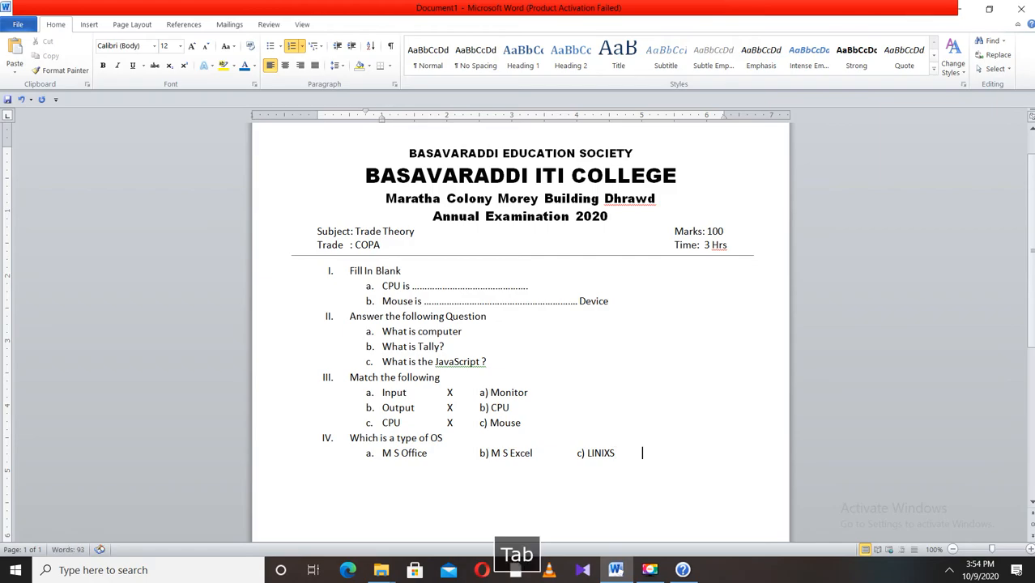
text(d) )
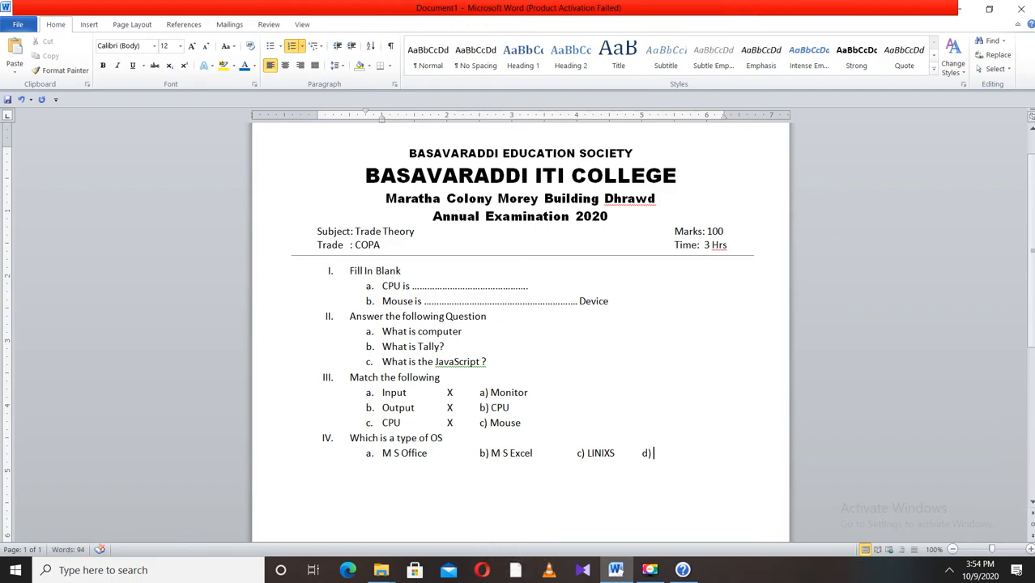
text(Google)
- Start a new line and promote it to top-level list item V
key(Return)
click(301, 46)
mouse_move(354, 385)
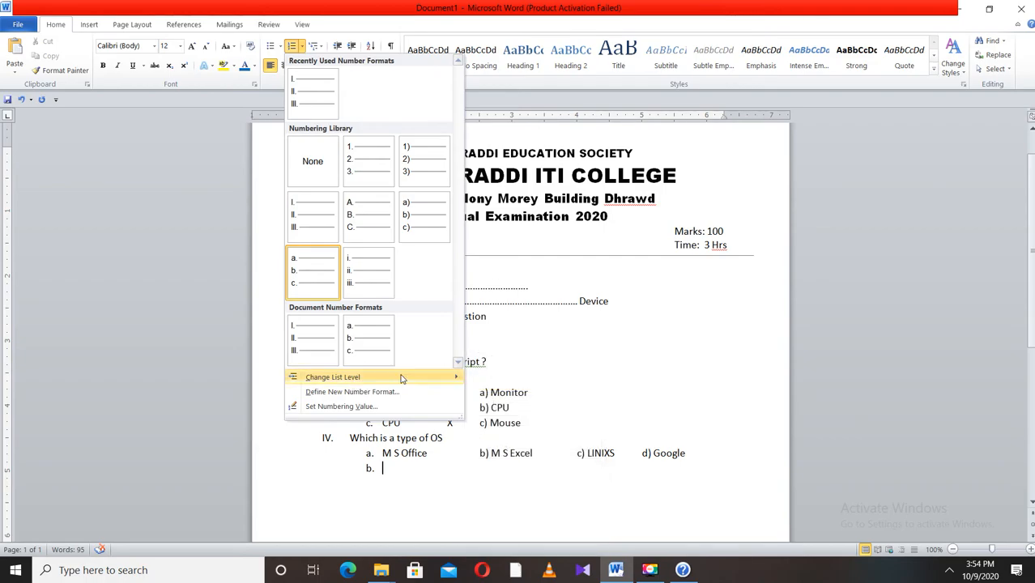
click(507, 357)
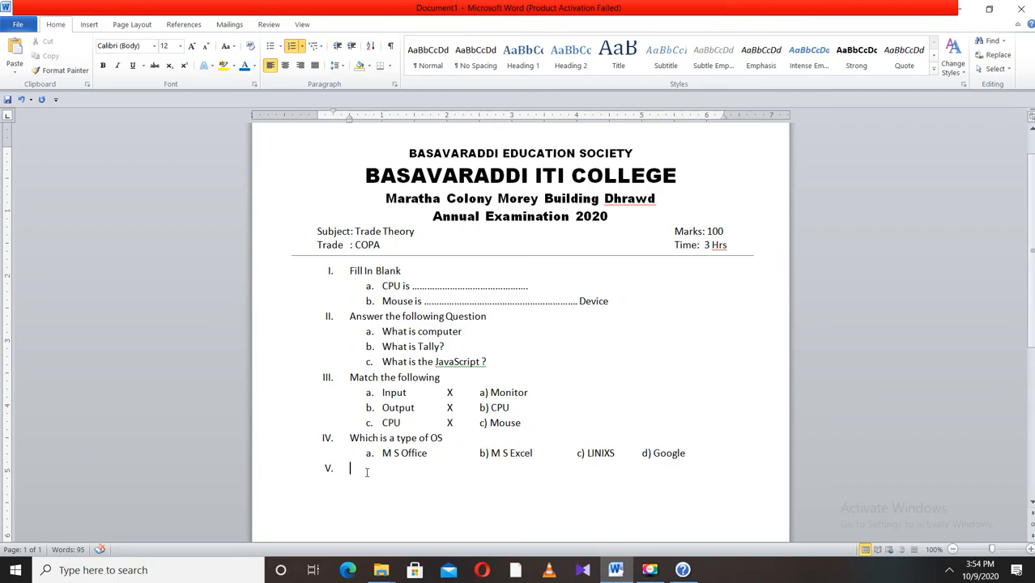
- Copy question IV with its options and paste it ten times below as further numbered questions
drag(346, 461, 350, 439)
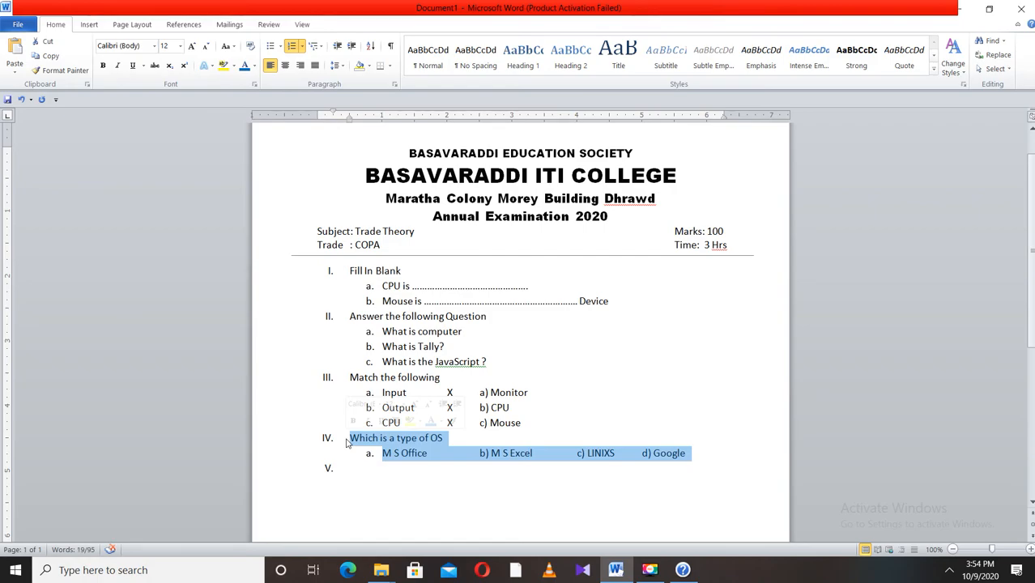
key(ctrl+c)
click(367, 469)
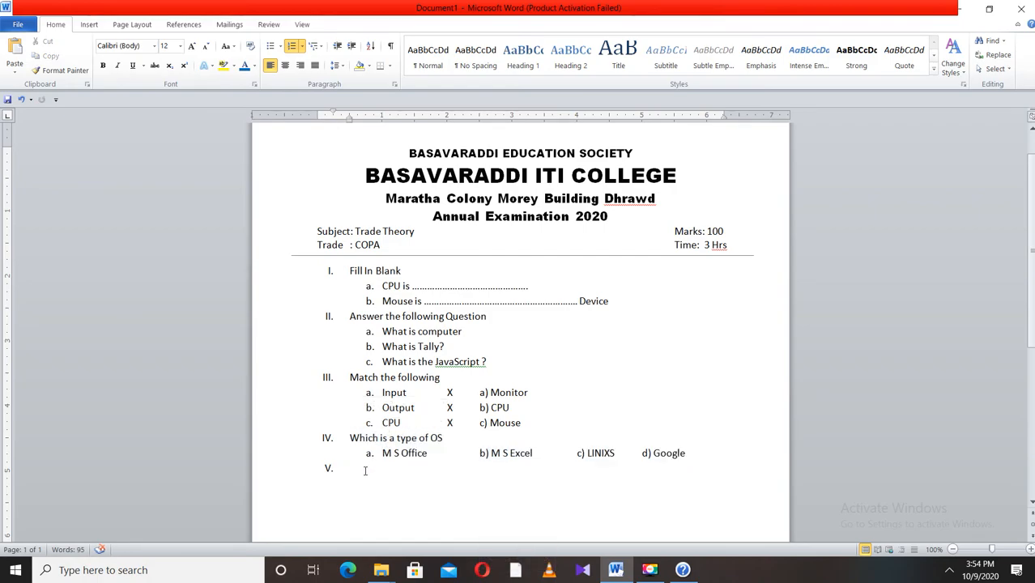
key(ctrl+v)
key(ctrl+v)
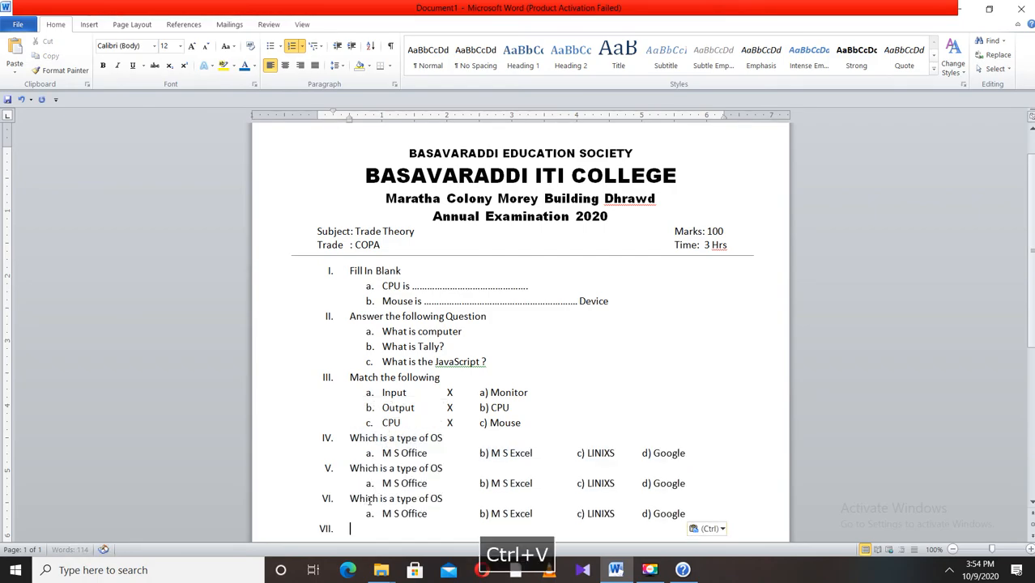
scroll(369, 499, down, 1)
key(ctrl+v)
scroll(377, 494, down, 2)
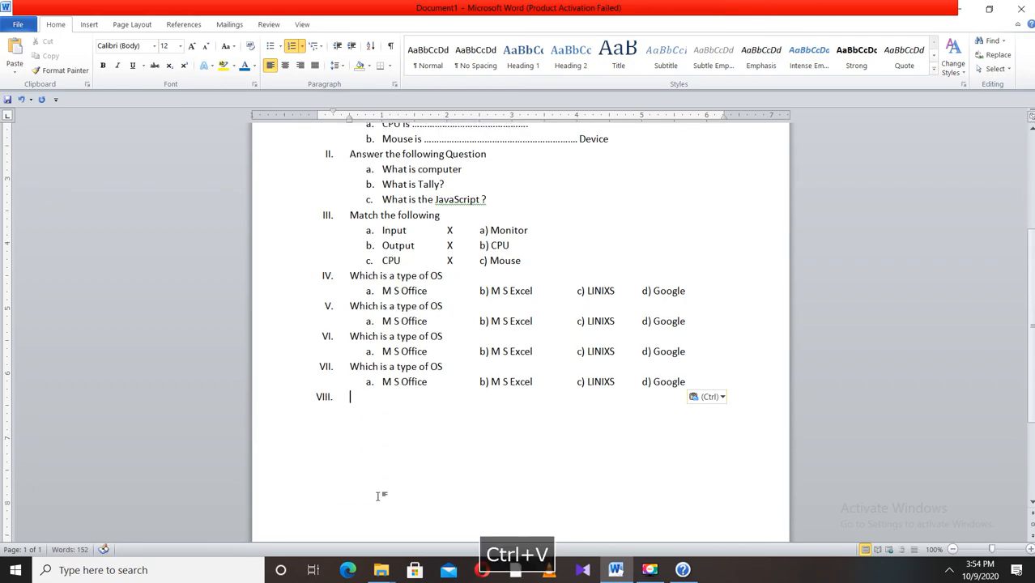
key(ctrl+v)
key(ctrl+v)
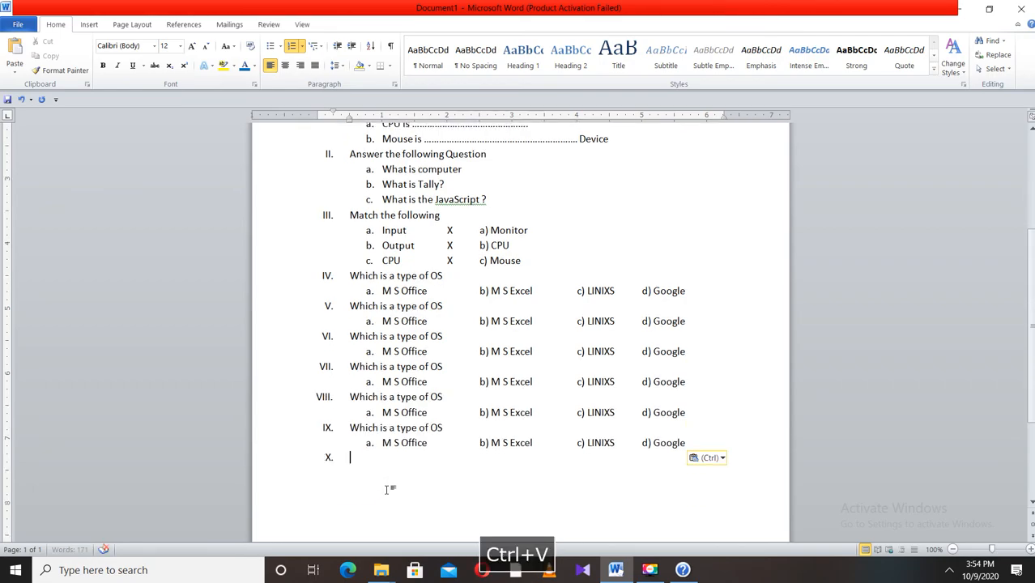
key(ctrl+v)
key(ctrl+v)
scroll(390, 489, down, 1)
key(ctrl+v)
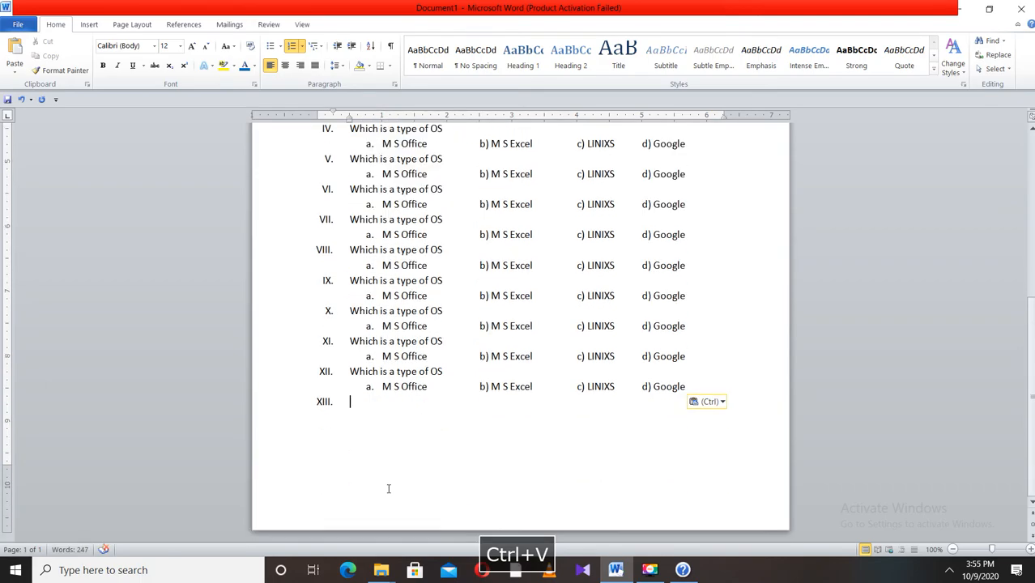
key(ctrl+v)
key(ctrl+v)
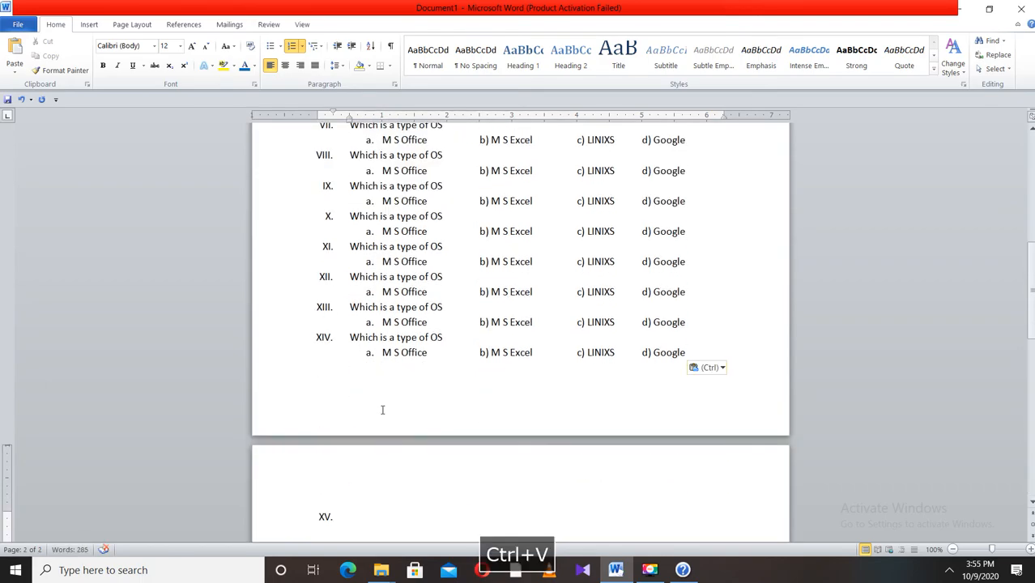
- Remove the empty list item following the last pasted question's options
click(339, 364)
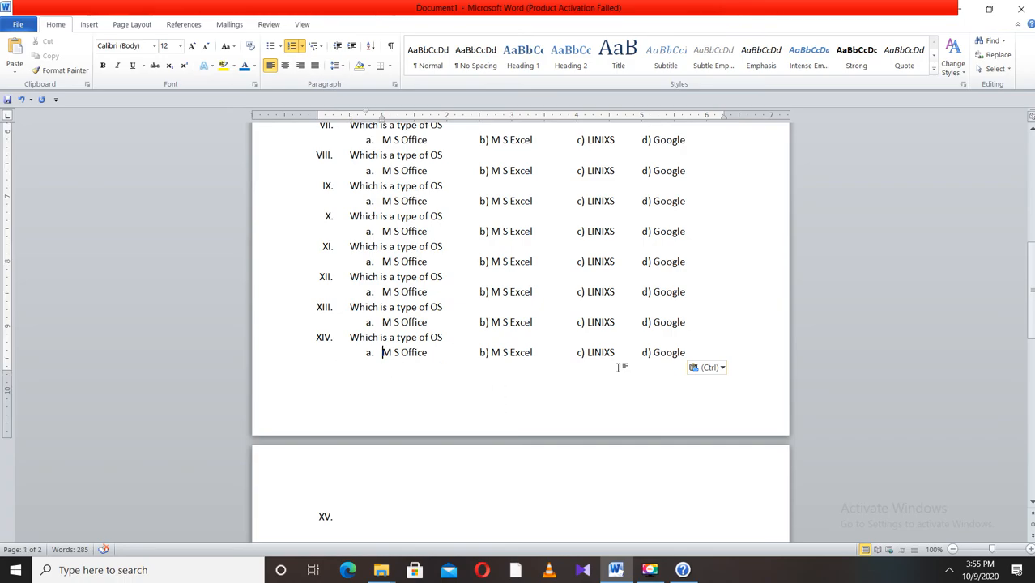
click(693, 353)
key(Delete)
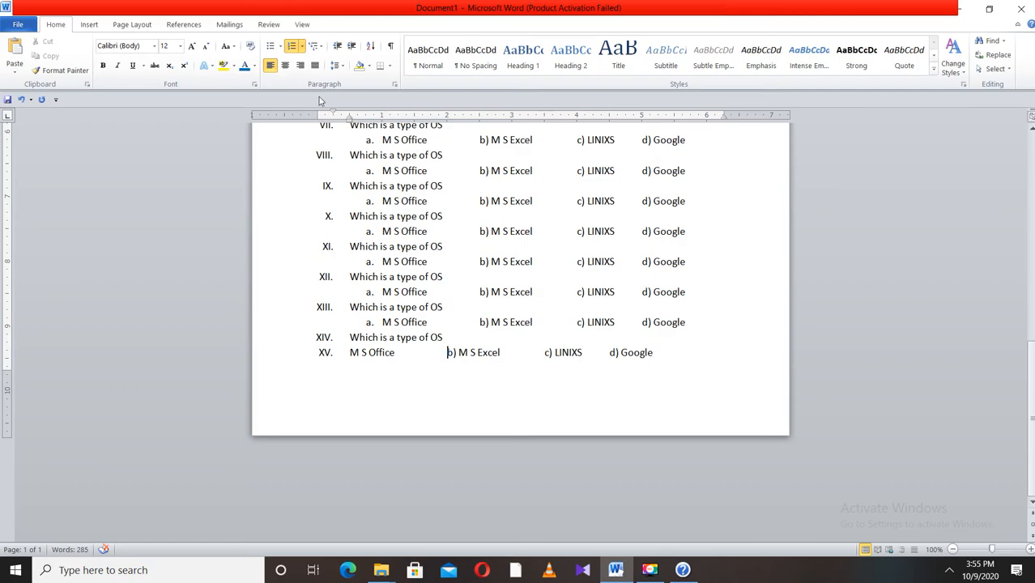
- Shift the d) Google option of questions IV to XII further right with an extra tab each
click(352, 47)
scroll(416, 374, up, 3)
scroll(417, 379, up, 3)
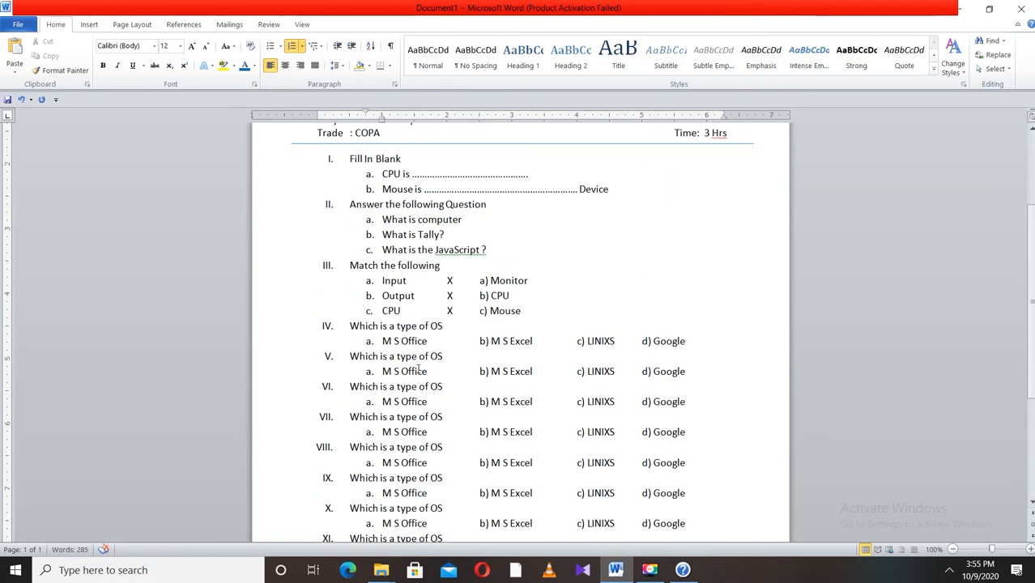
scroll(669, 320, down, 2)
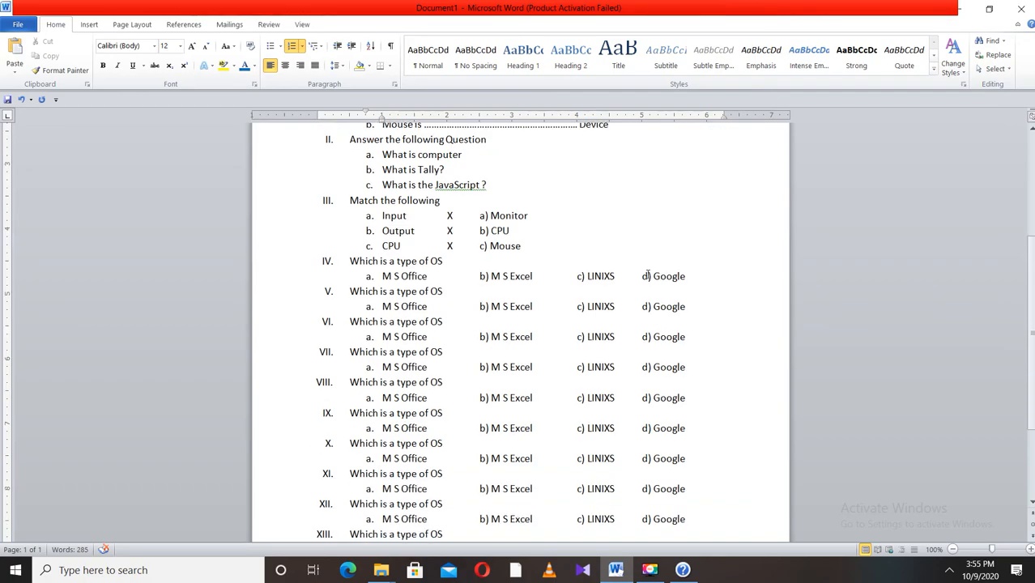
key(Tab)
click(640, 306)
key(Tab)
click(642, 336)
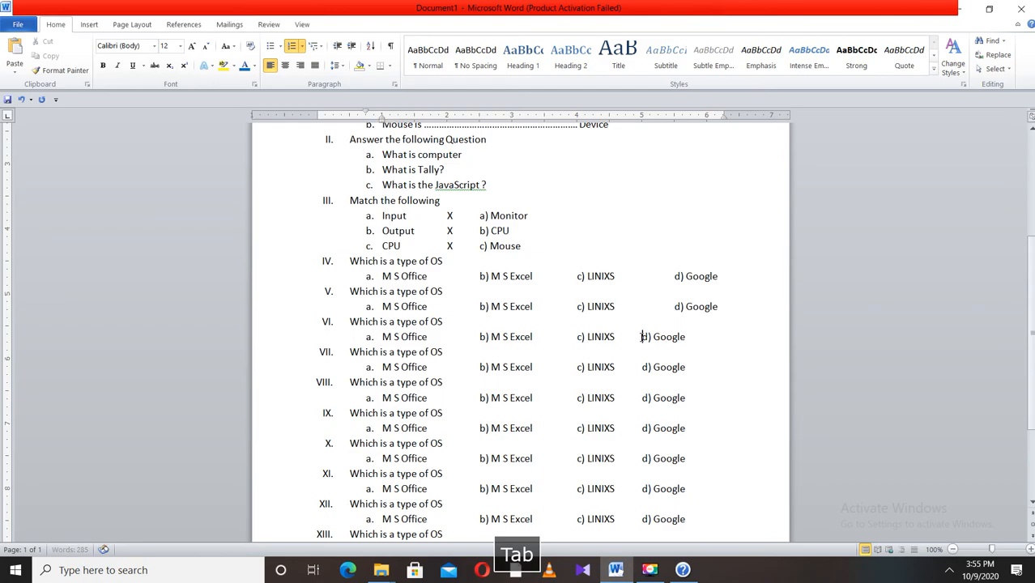
key(Tab)
click(640, 367)
key(Tab)
click(643, 398)
key(Tab)
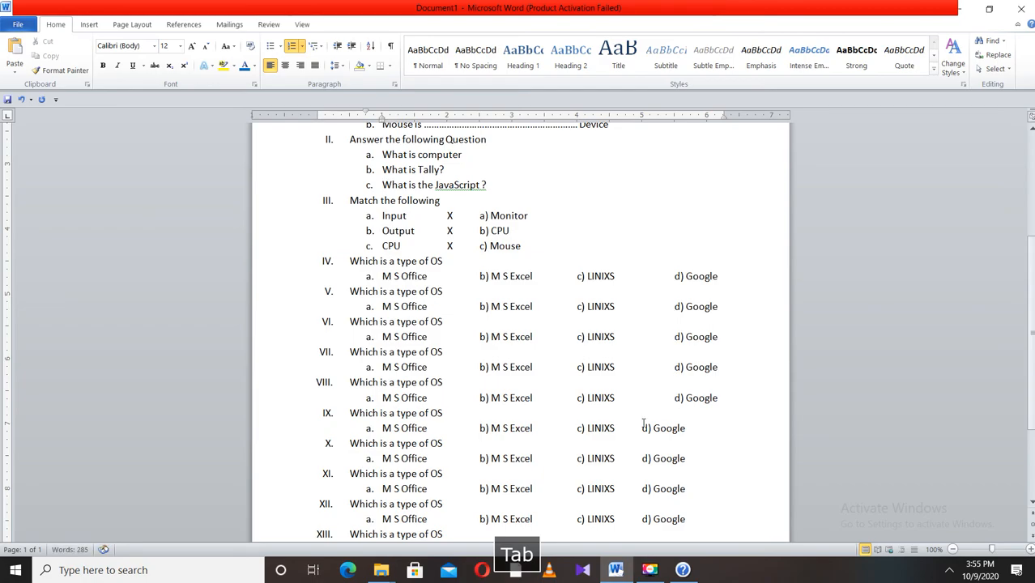
click(641, 428)
key(Tab)
click(638, 458)
key(Tab)
click(641, 488)
key(Tab)
click(641, 519)
key(Tab)
- Select the divider line under the header and increase its outline weight through Shape Outline
scroll(589, 375, up, 5)
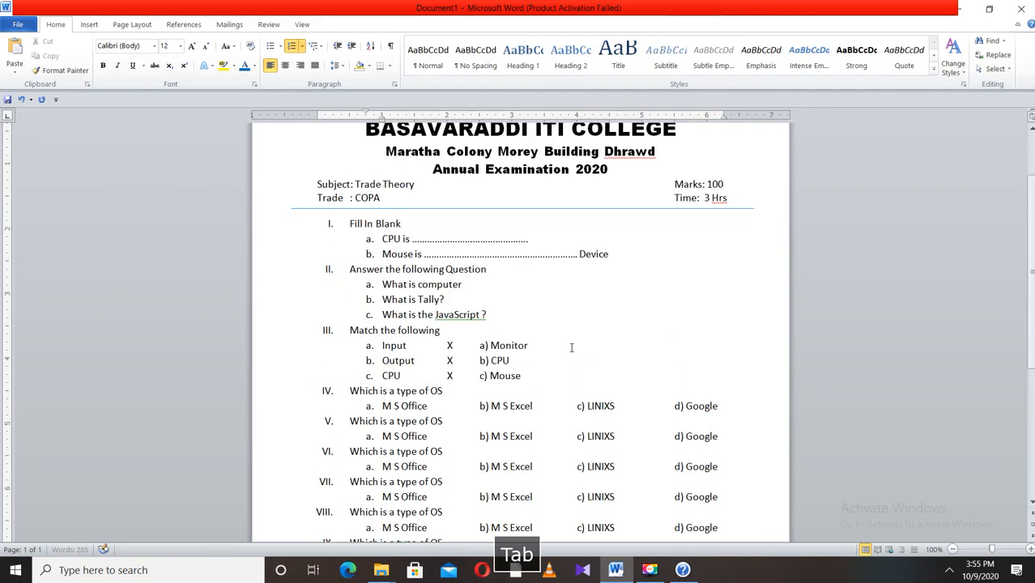
scroll(570, 338, down, 4)
scroll(570, 339, down, 5)
scroll(562, 339, up, 9)
scroll(563, 324, down, 5)
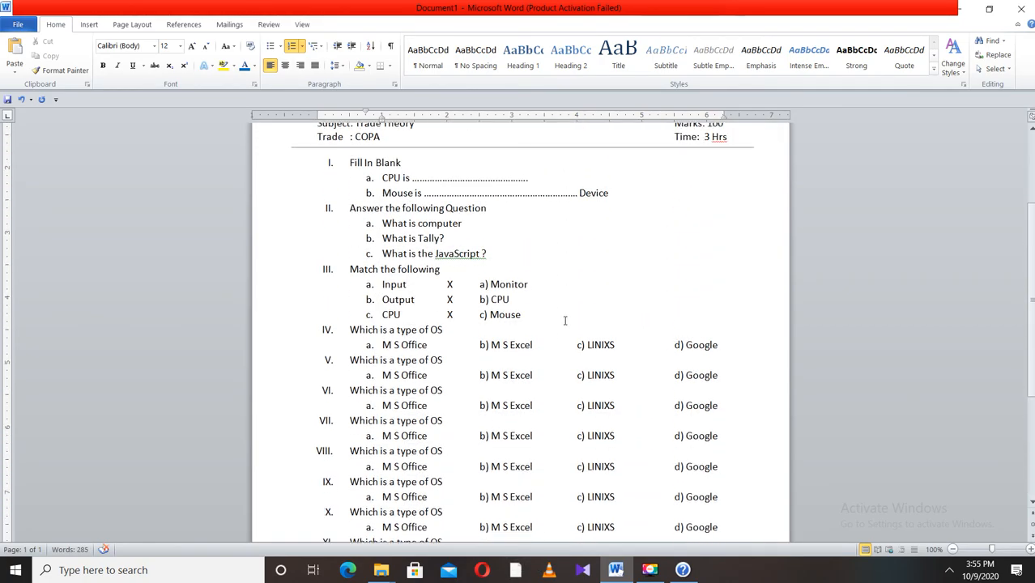
scroll(565, 322, up, 4)
click(558, 279)
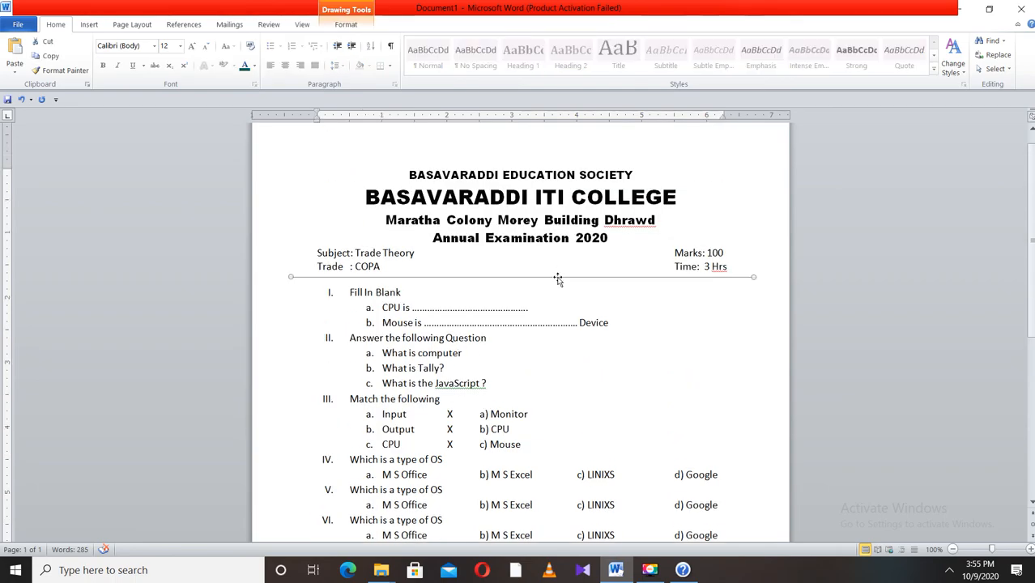
click(353, 26)
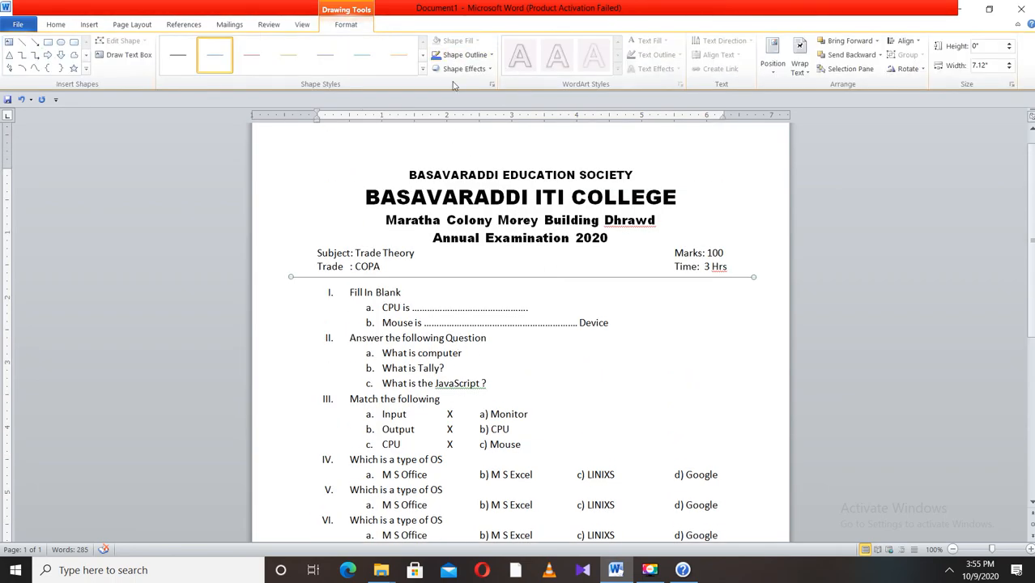
click(466, 55)
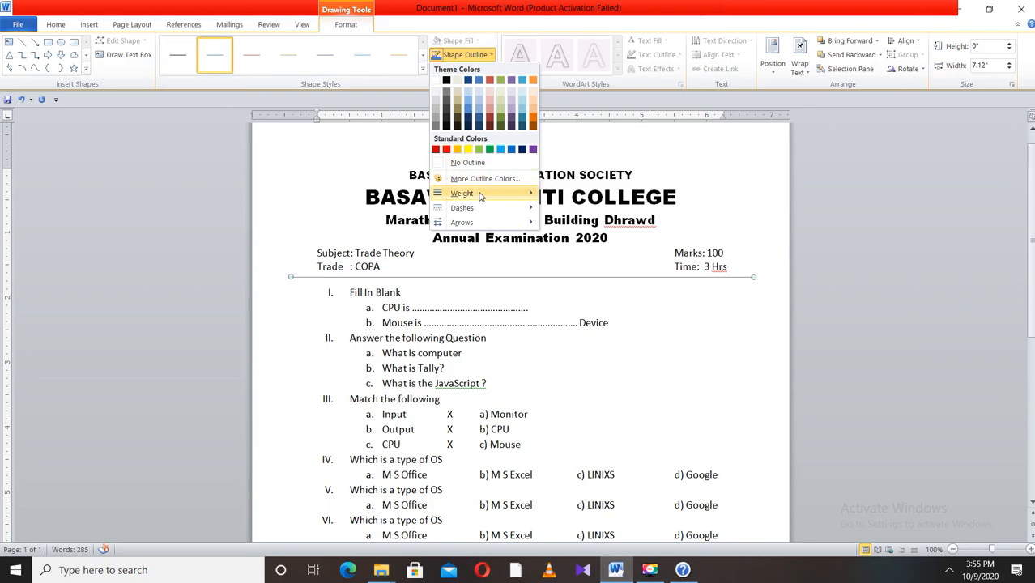
mouse_move(482, 194)
click(613, 262)
- Change the top-level question numbering from Roman numerals to the 1) 2) 3) format
scroll(473, 271, down, 4)
scroll(468, 265, down, 4)
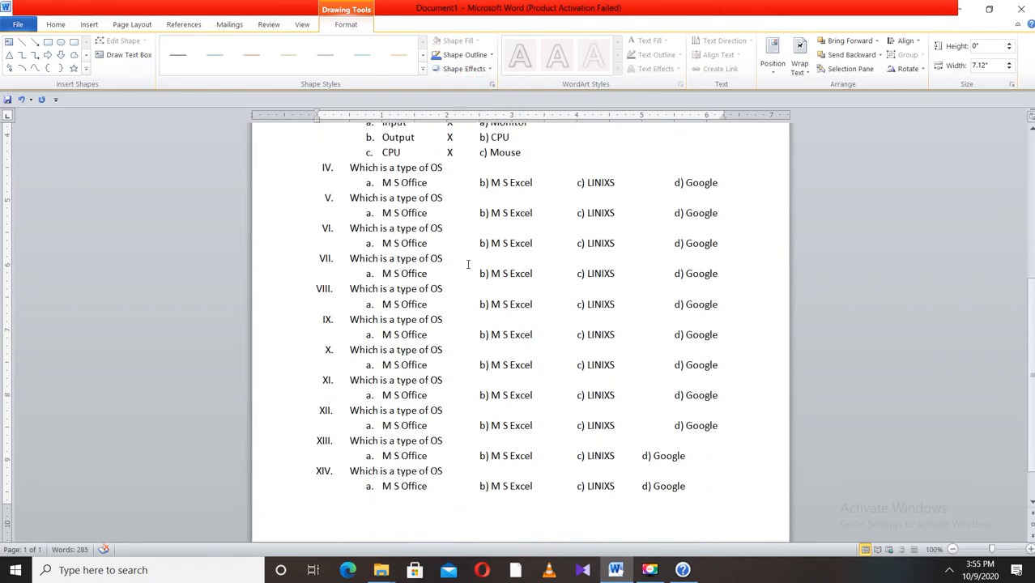
scroll(466, 262, up, 5)
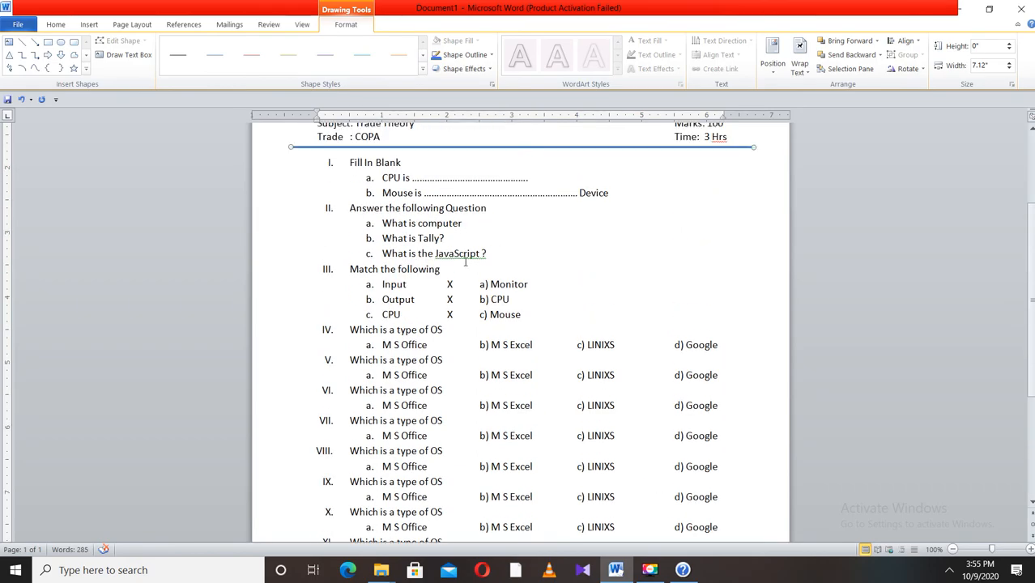
scroll(466, 259, up, 1)
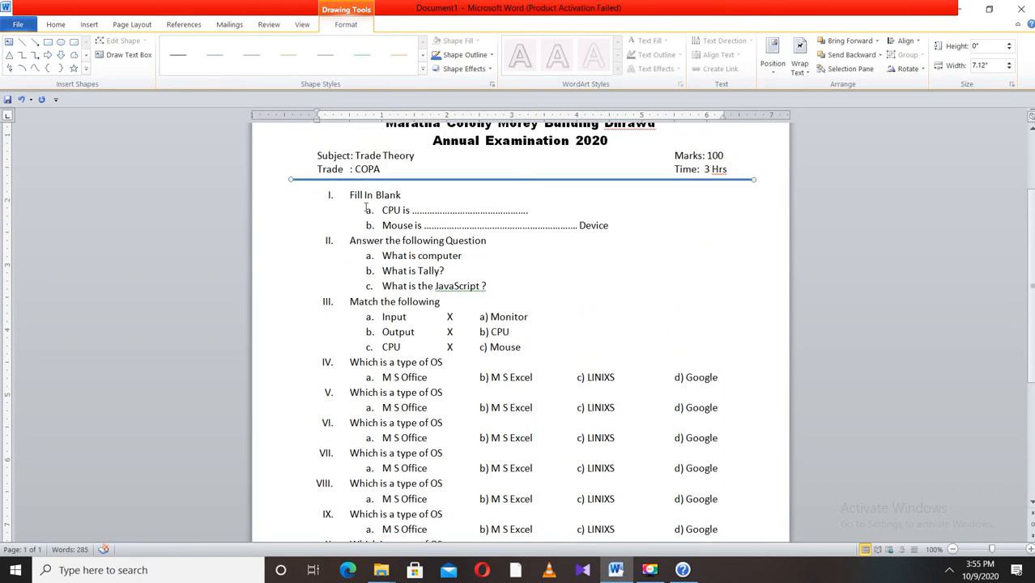
scroll(385, 332, down, 3)
scroll(386, 331, up, 3)
click(329, 195)
click(330, 195)
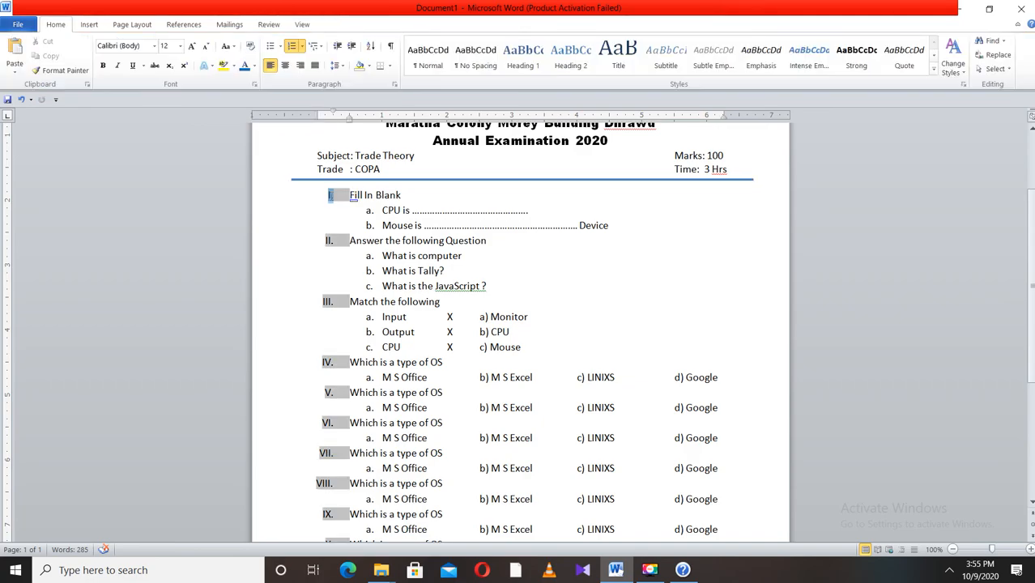
scroll(342, 333, down, 5)
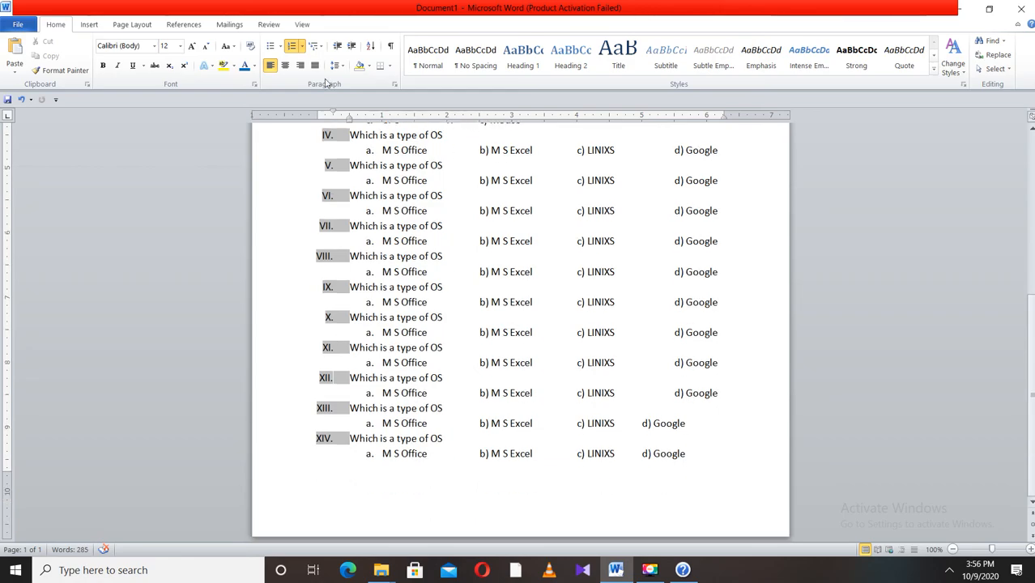
click(302, 47)
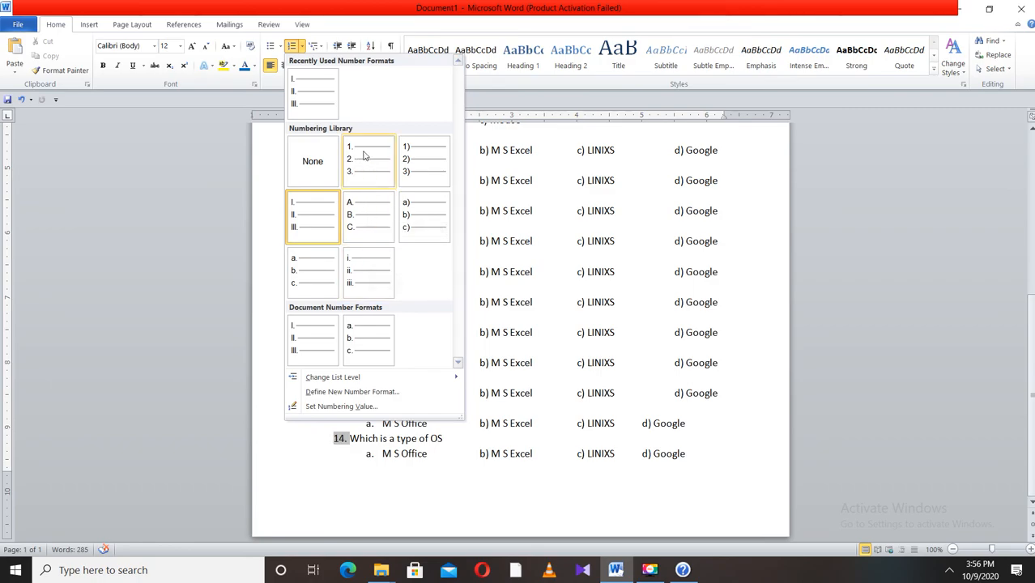
click(418, 165)
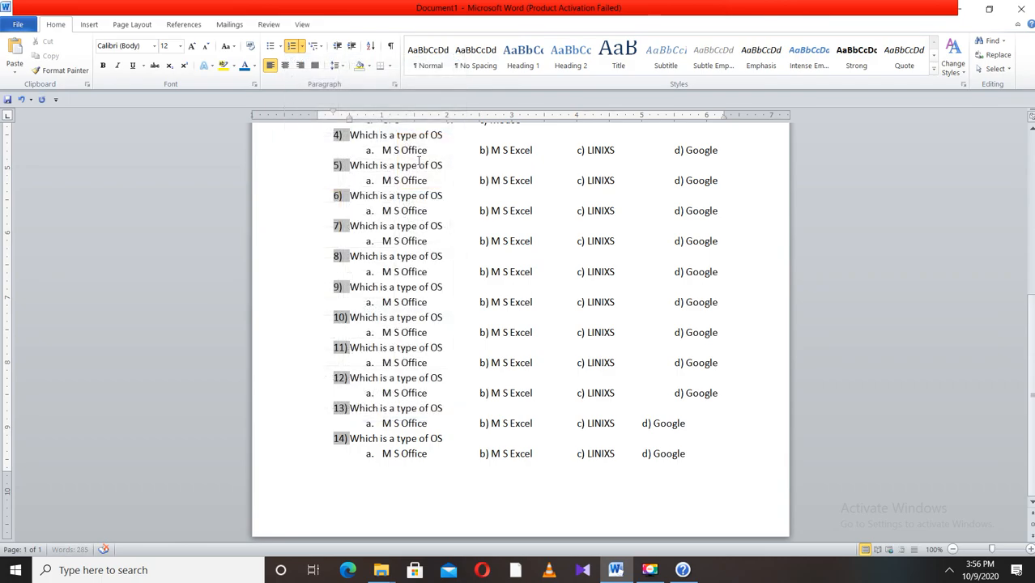
- Renumber the match-the-following answers as 1) Monitor, 2) CPU and 3) Mouse
scroll(377, 256, up, 4)
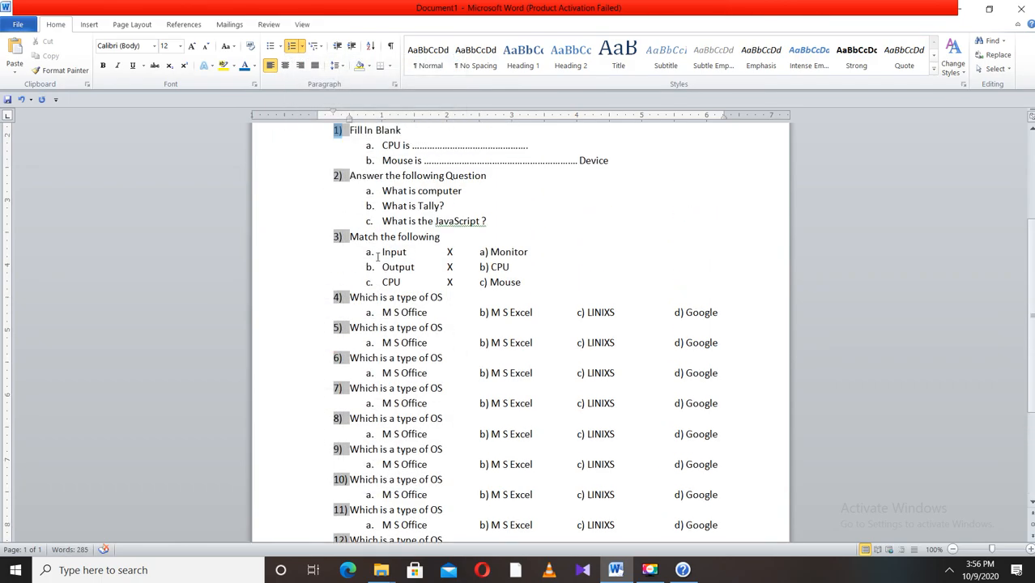
click(369, 146)
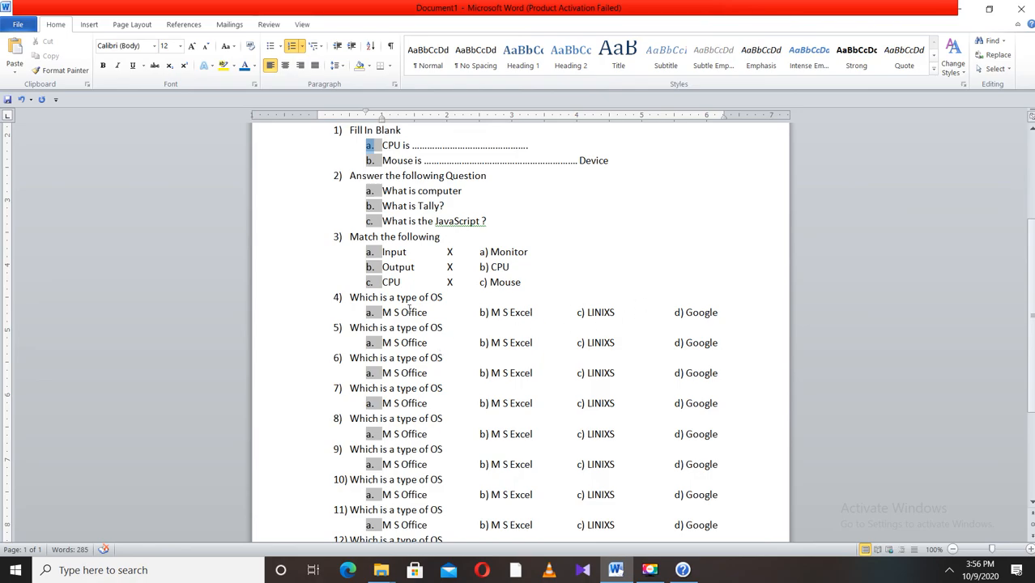
double_click(483, 252)
text(1)
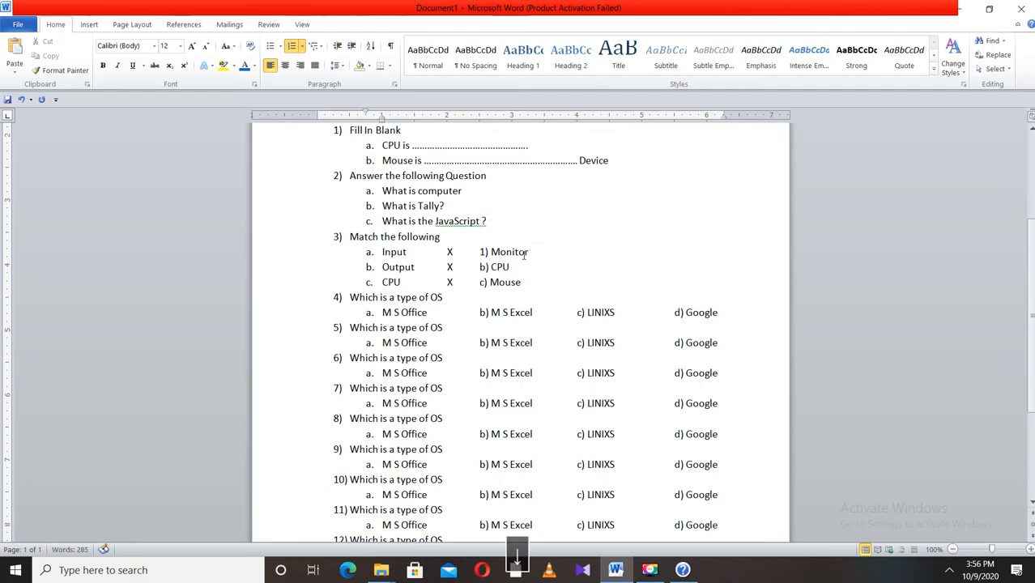
double_click(483, 267)
text(2)
double_click(483, 282)
key(BackSpace)
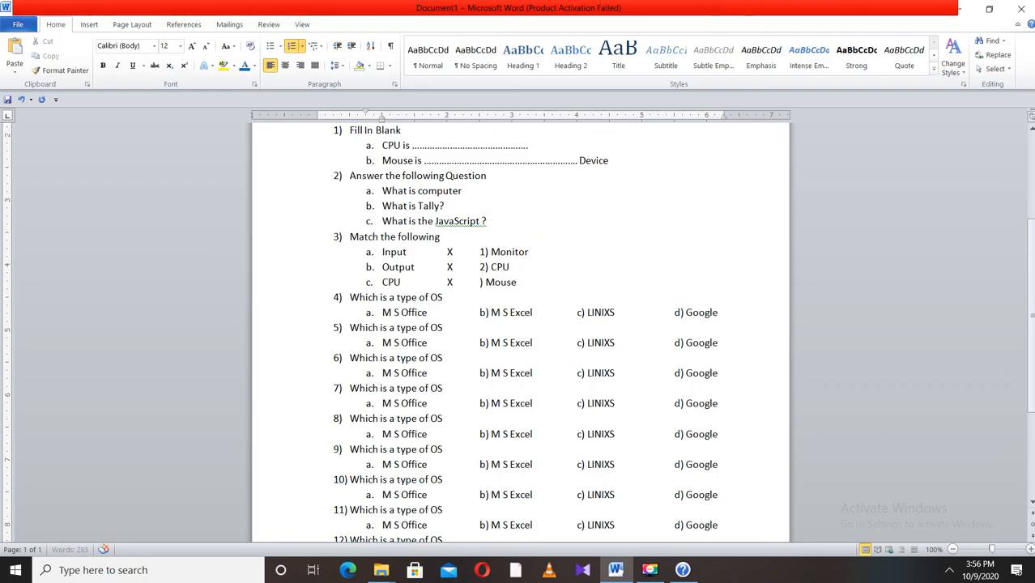
text(3)
scroll(480, 300, up, 4)
scroll(502, 293, down, 8)
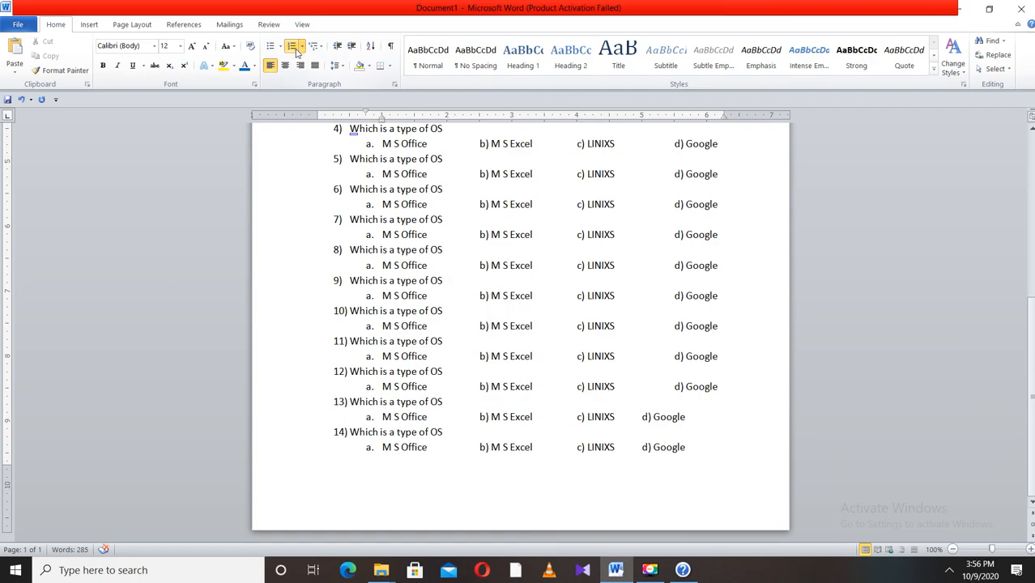
click(302, 48)
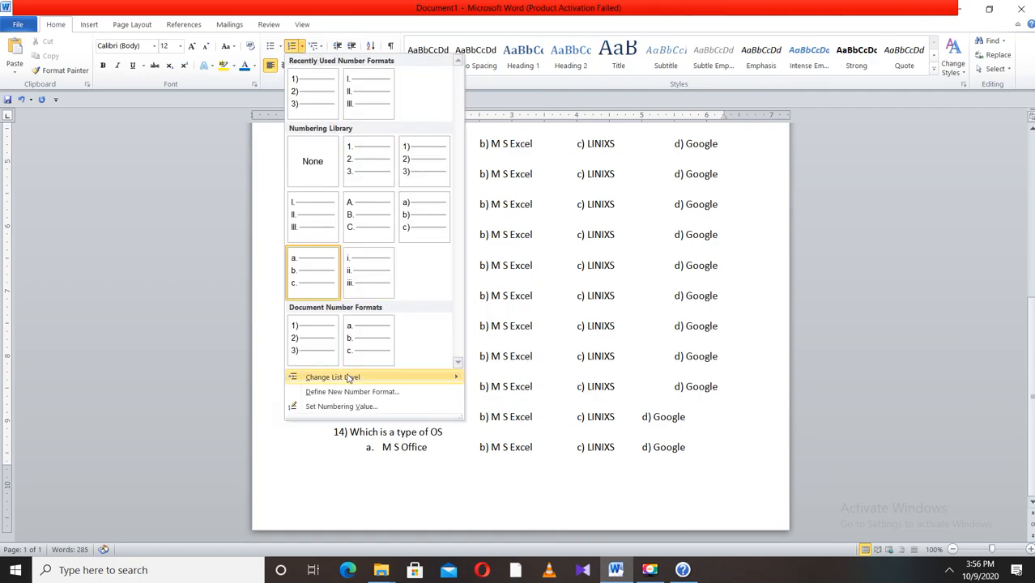
click(484, 279)
scroll(448, 279, up, 4)
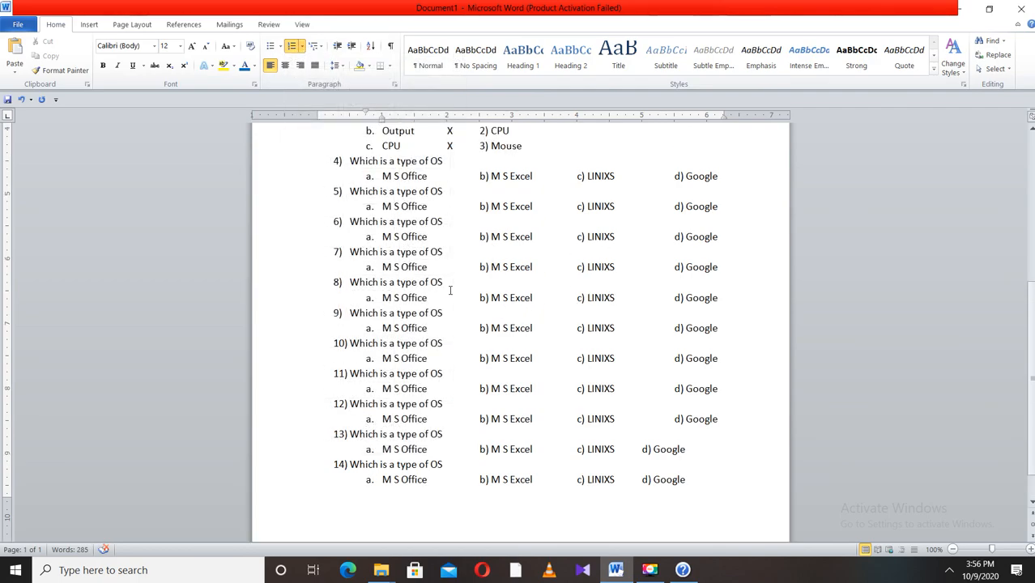
scroll(448, 278, up, 2)
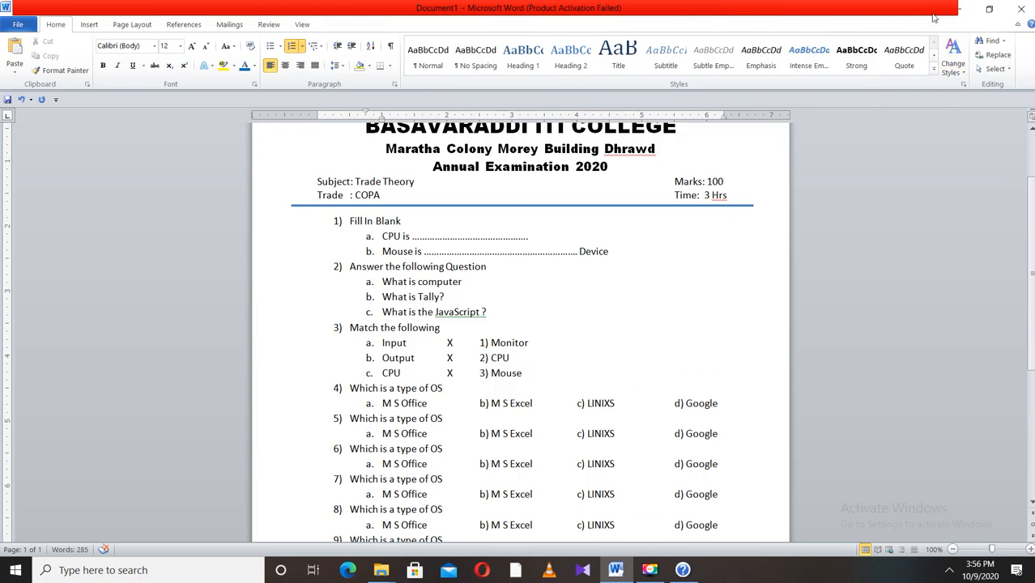
- Minimize the document window
click(961, 9)
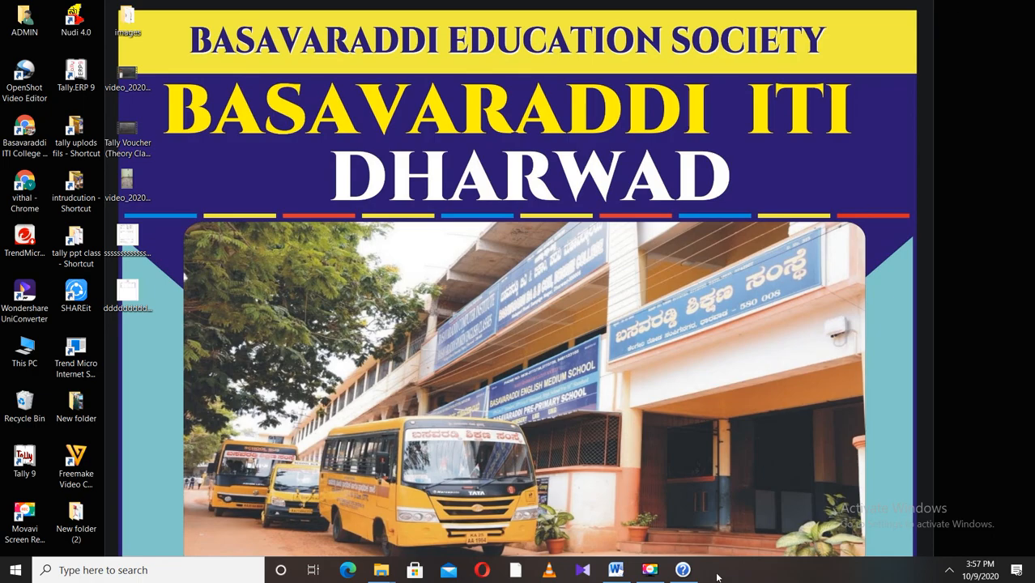
click(650, 570)
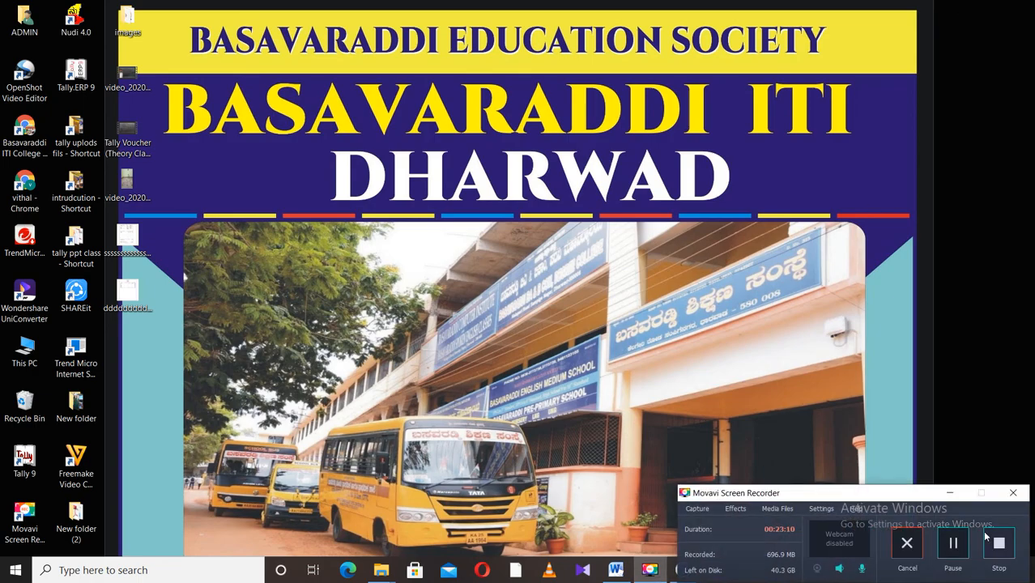